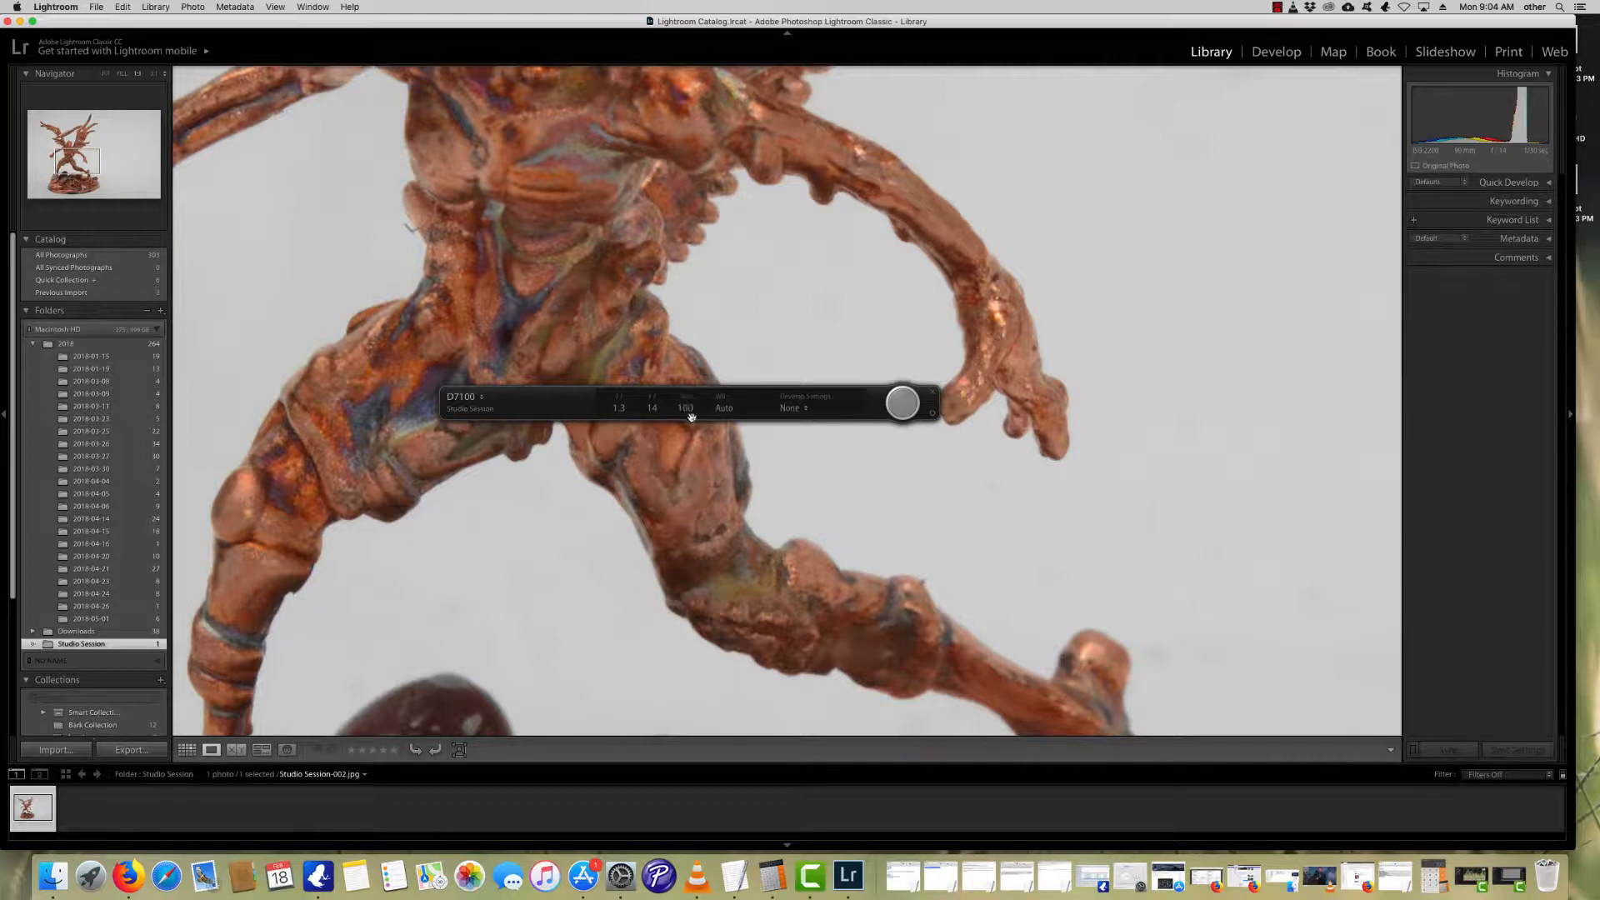
Step: Capture another tethered photo of the figurine at f/14 and ISO 100, and check its torso and wing detail up close
click(901, 404)
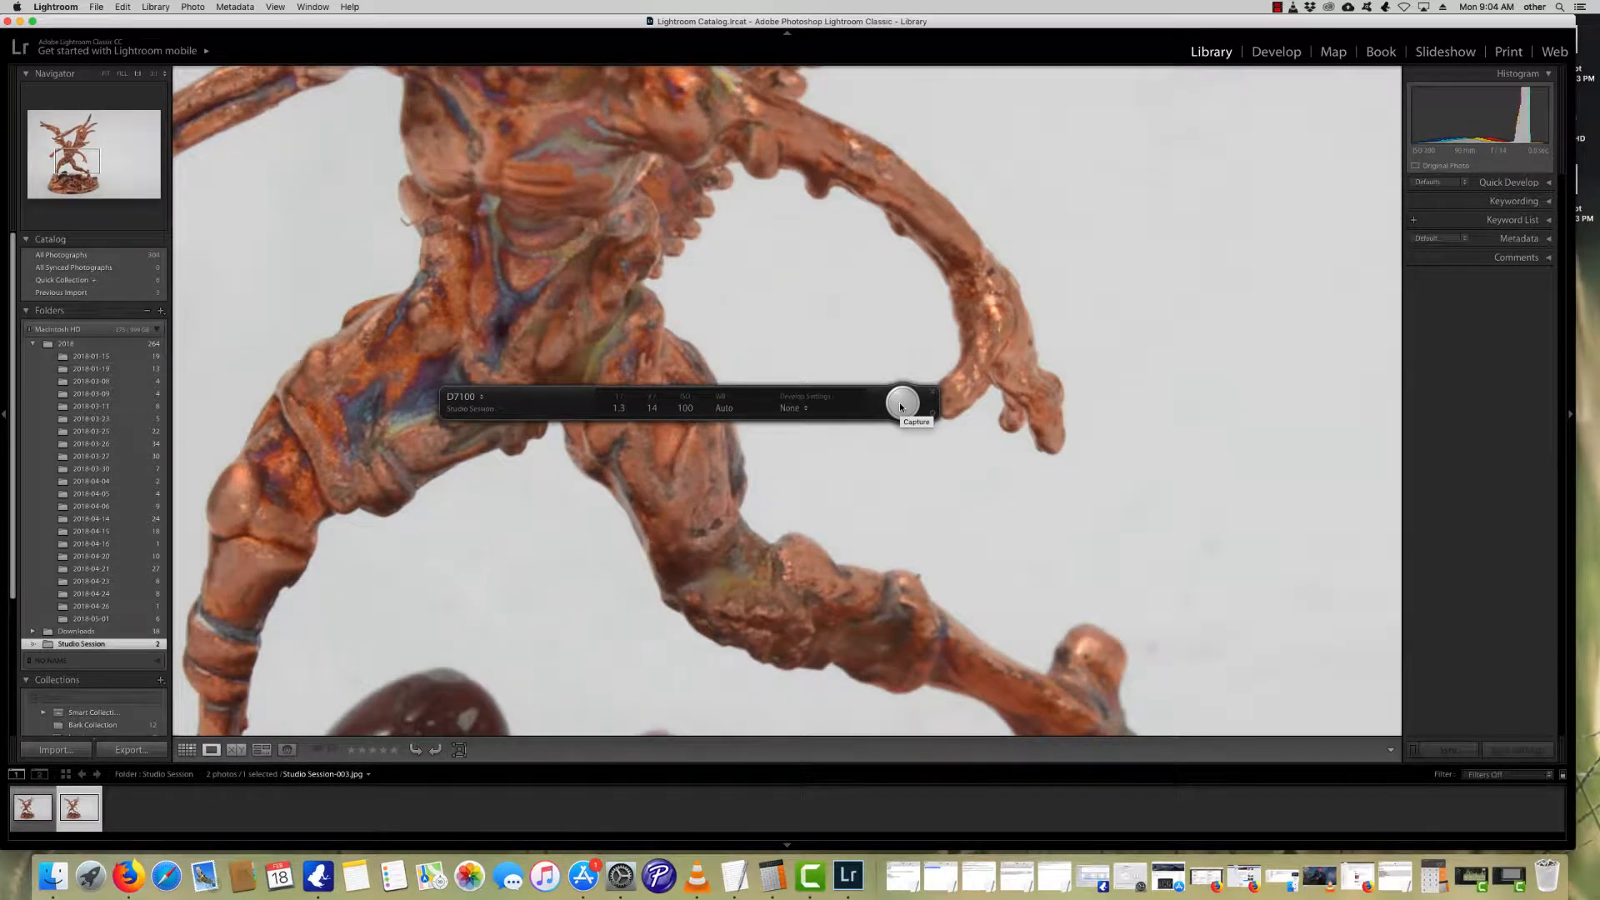
click(558, 344)
click(608, 345)
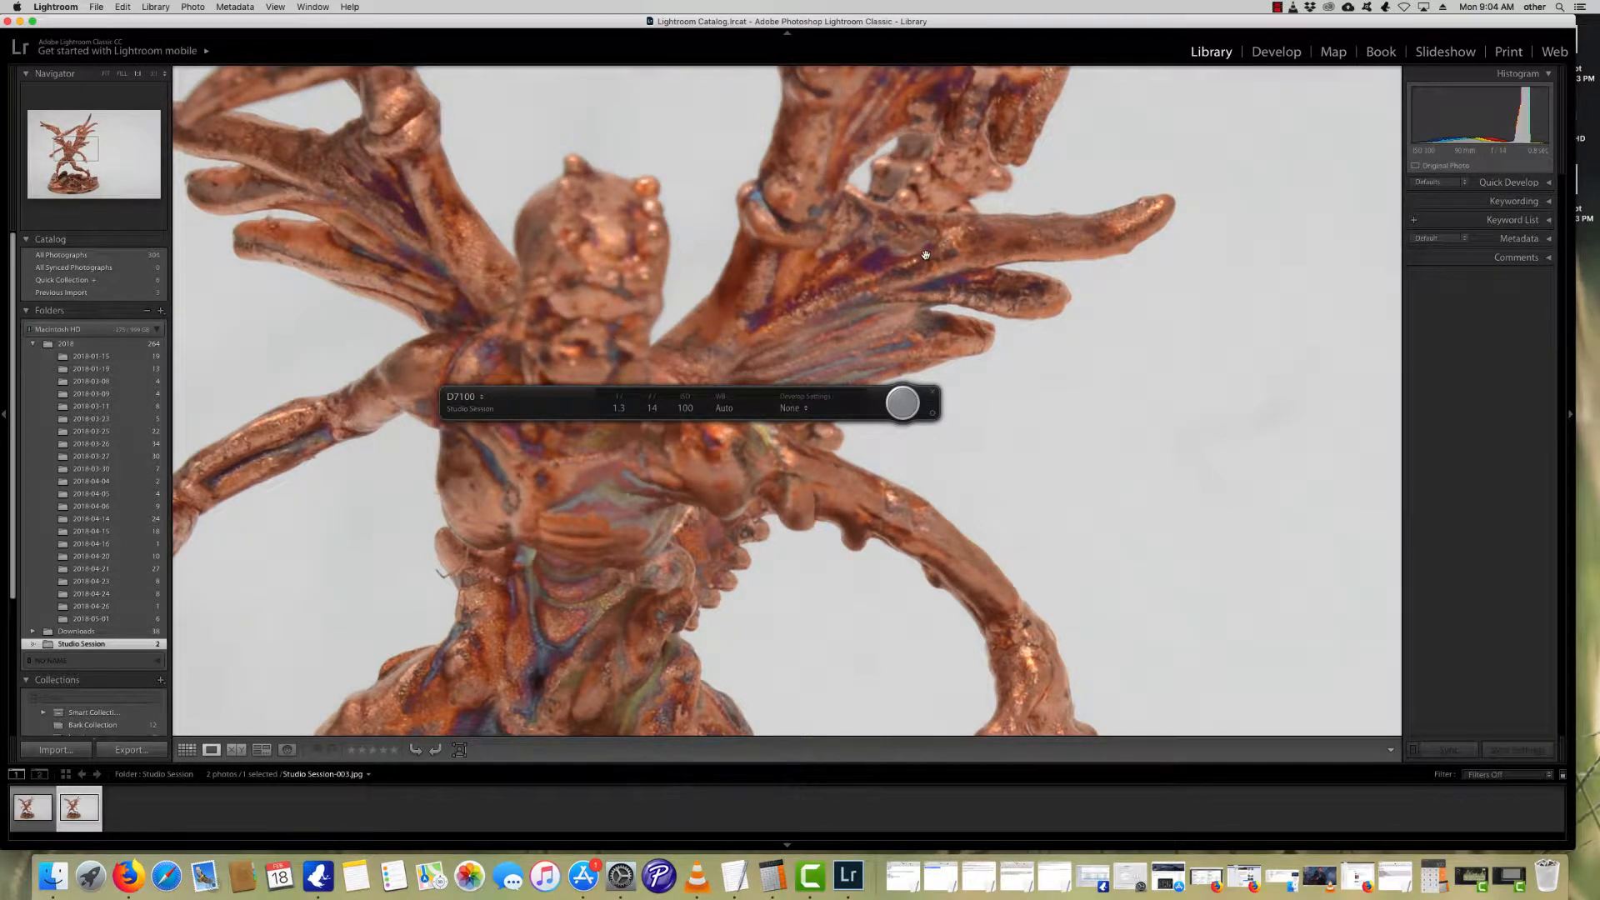
click(975, 235)
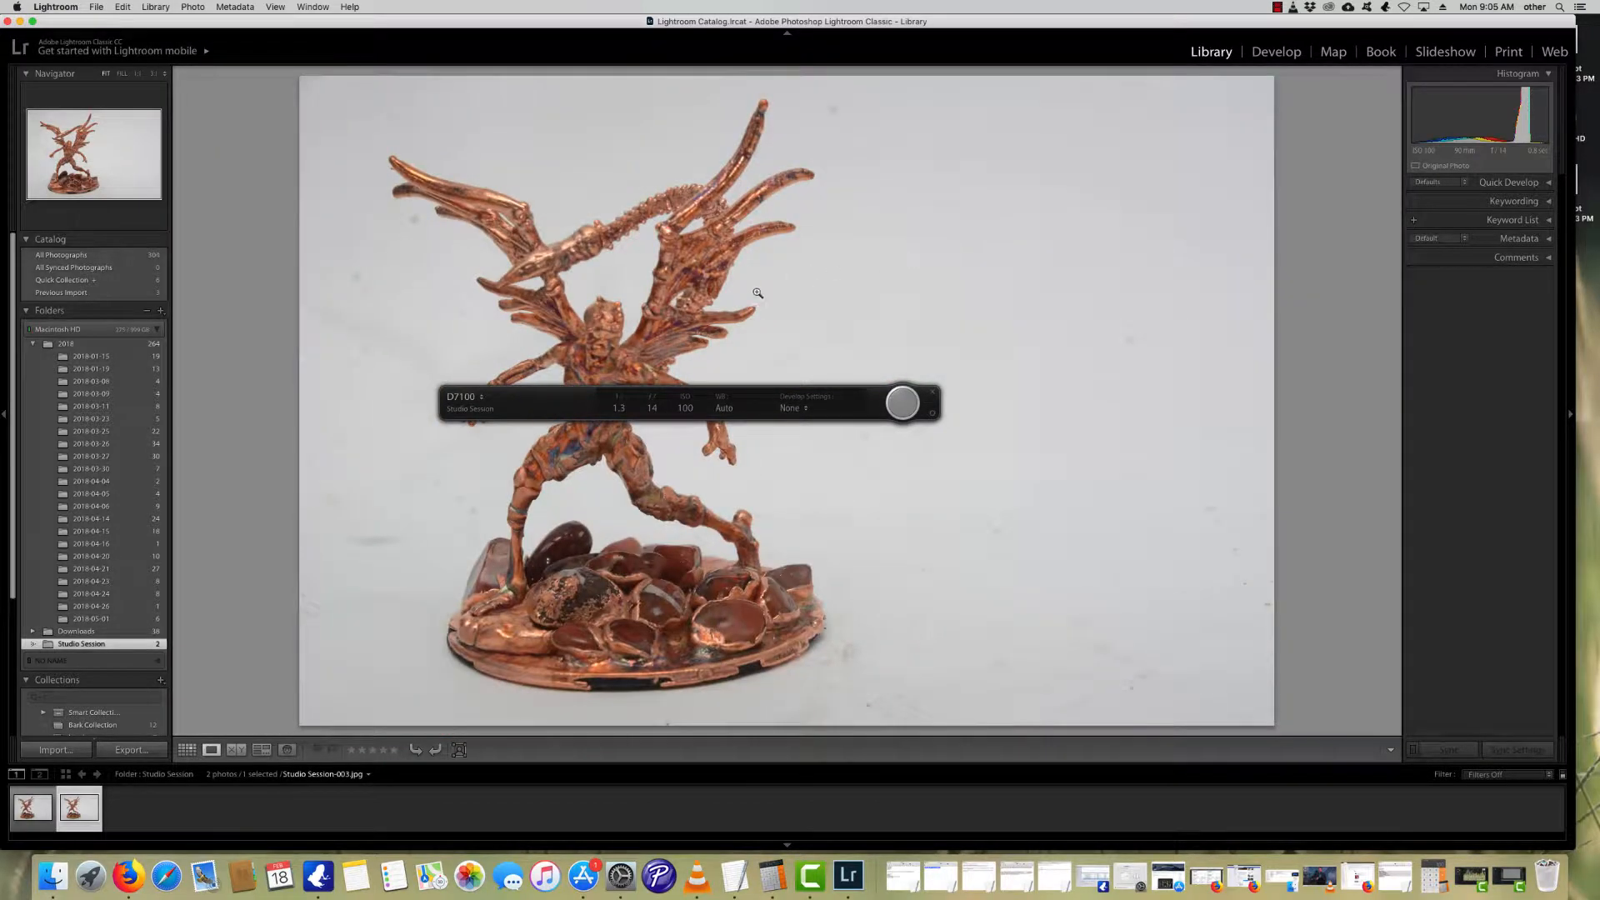
Step: Compare the sharpness of the wing tips and head at close zoom between Studio Session-003 and Studio Session-002
click(750, 300)
drag(617, 380, 614, 313)
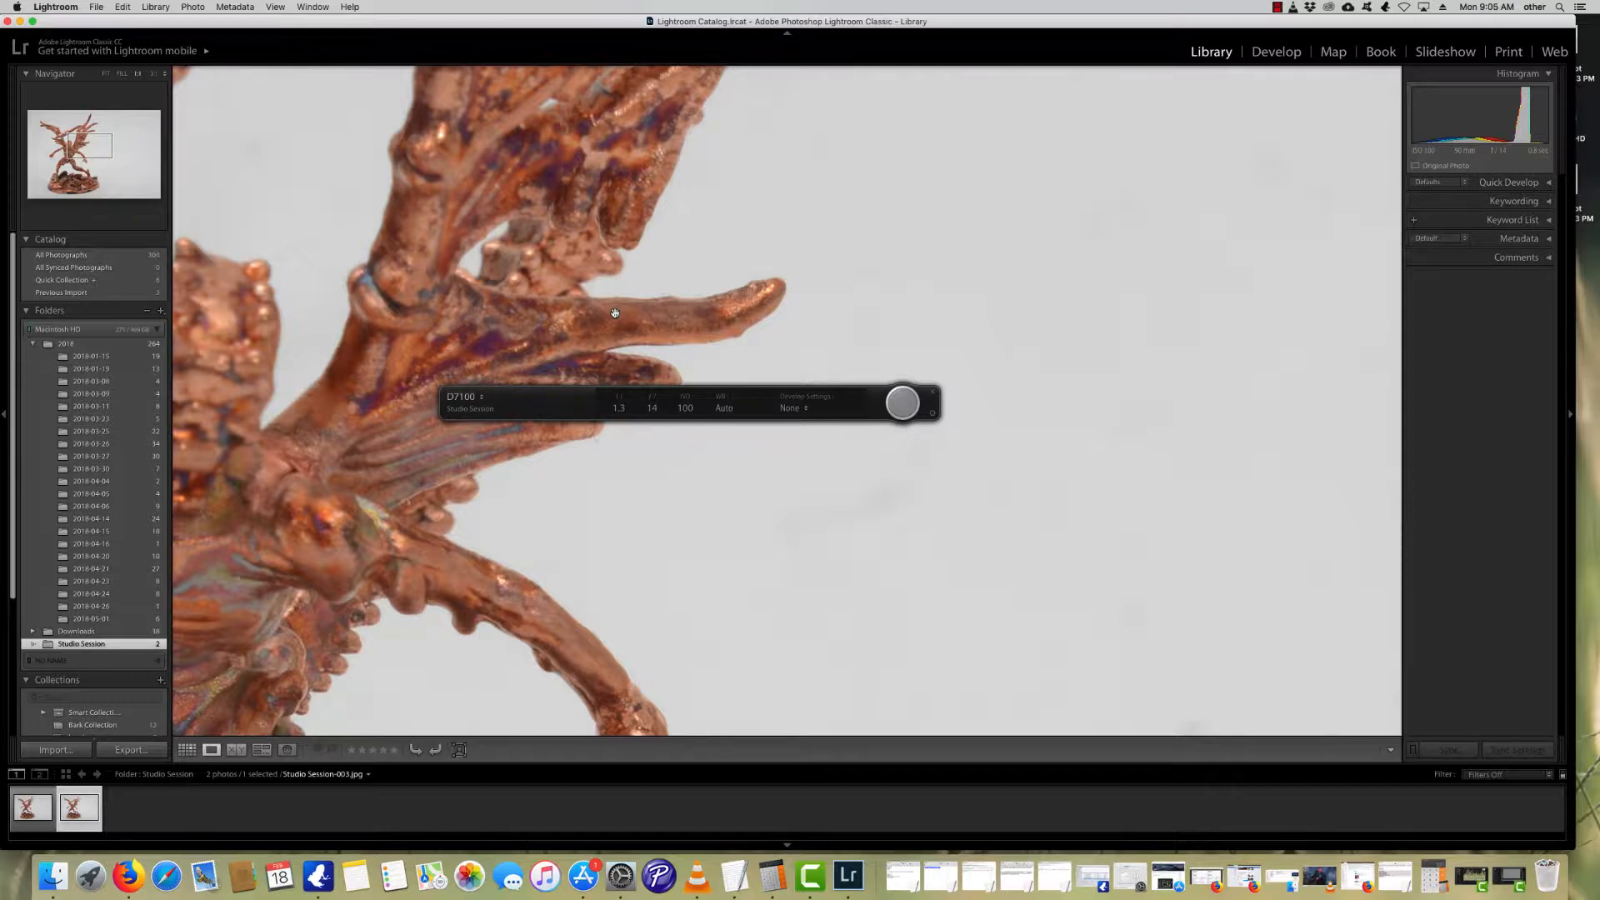
key(Left)
drag(780, 200, 642, 588)
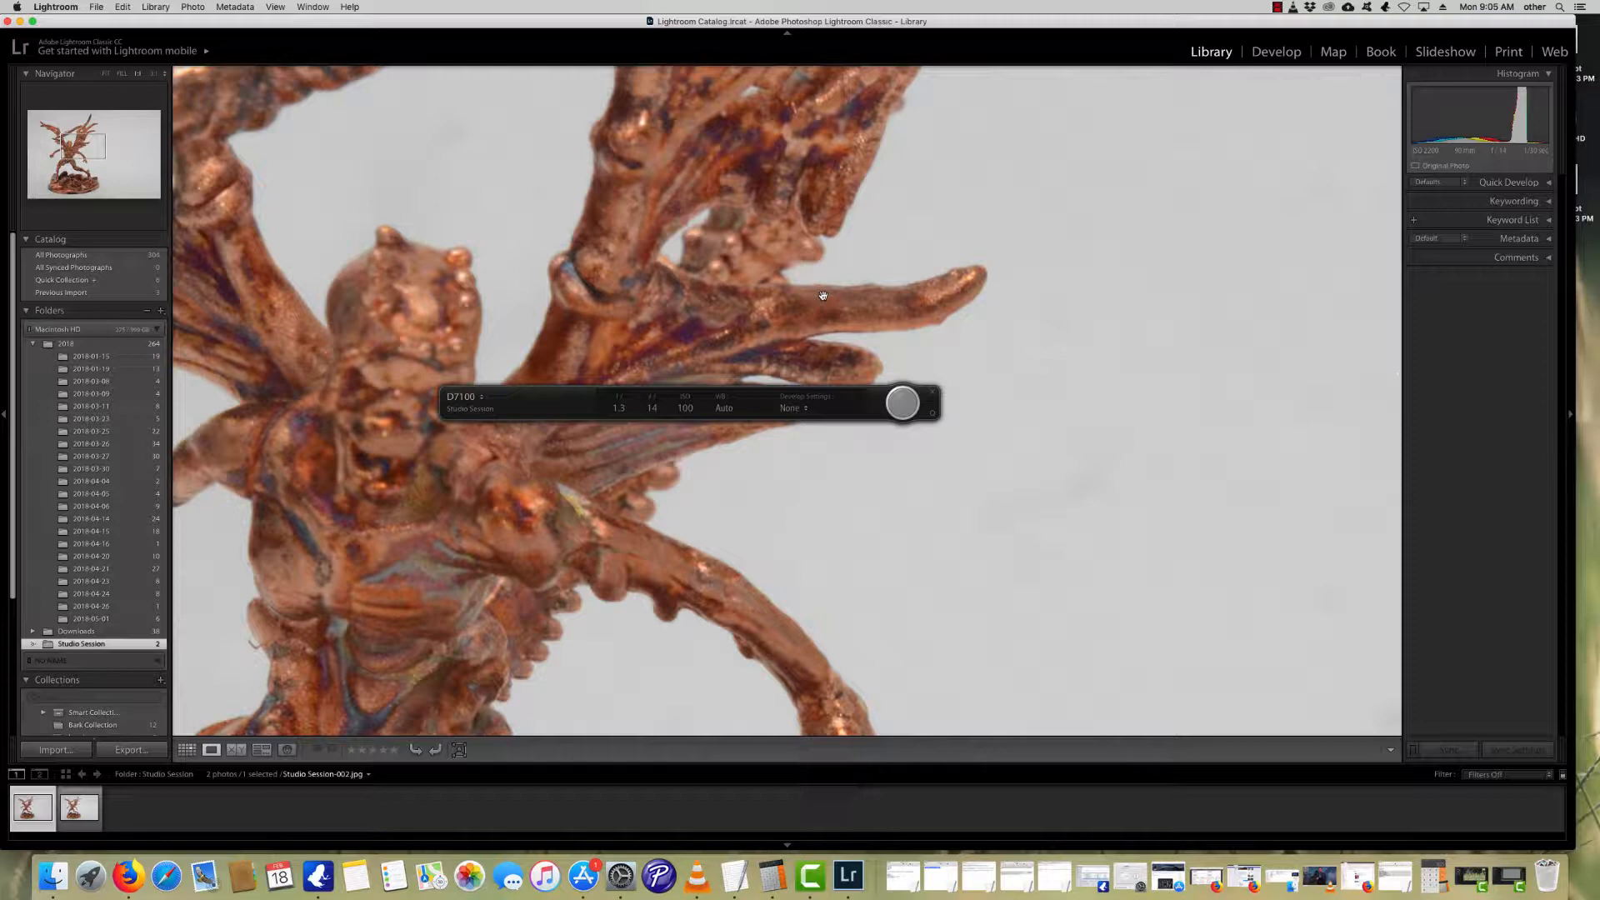
drag(823, 296, 623, 308)
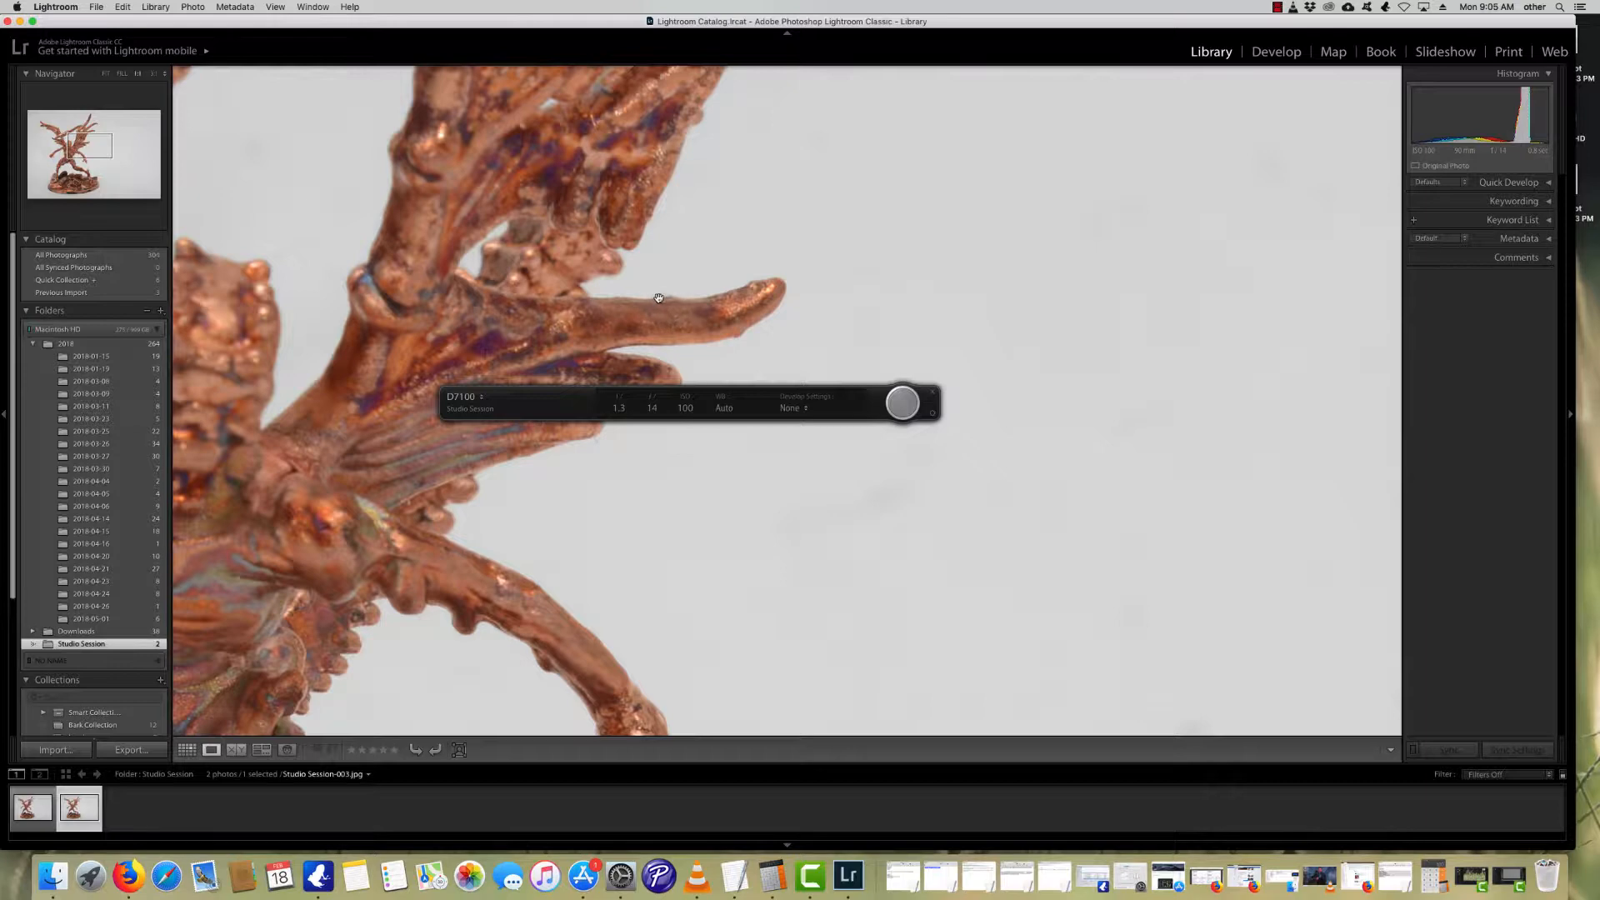
drag(600, 322, 1052, 221)
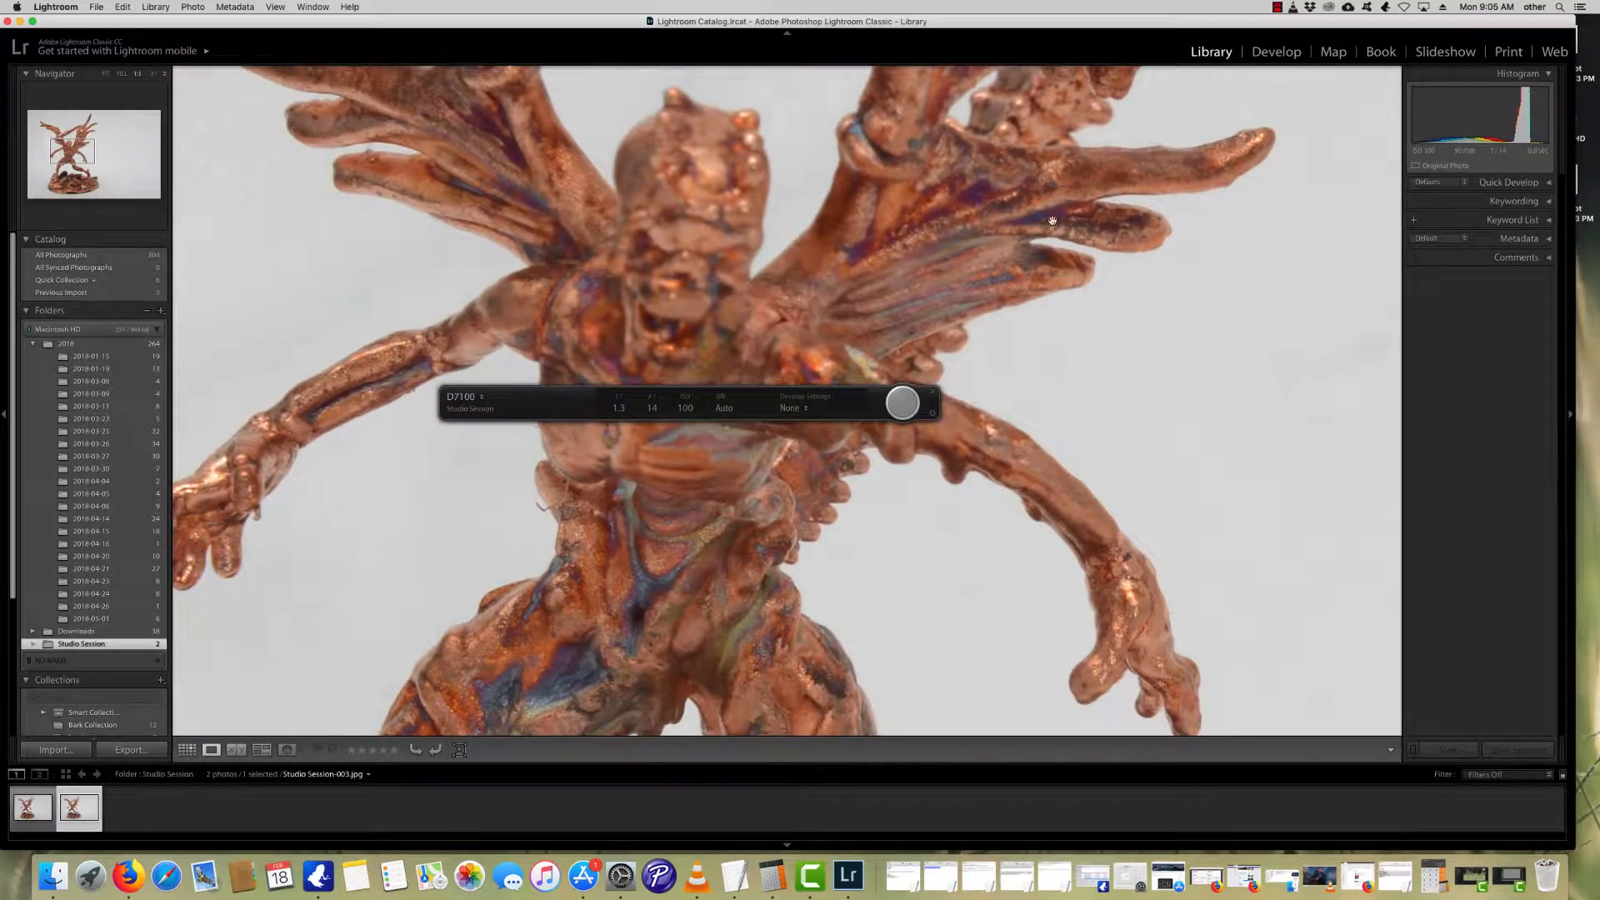
Step: Examine the focus on the face against the rear wings in Studio Session-003, and return to the full image
click(682, 269)
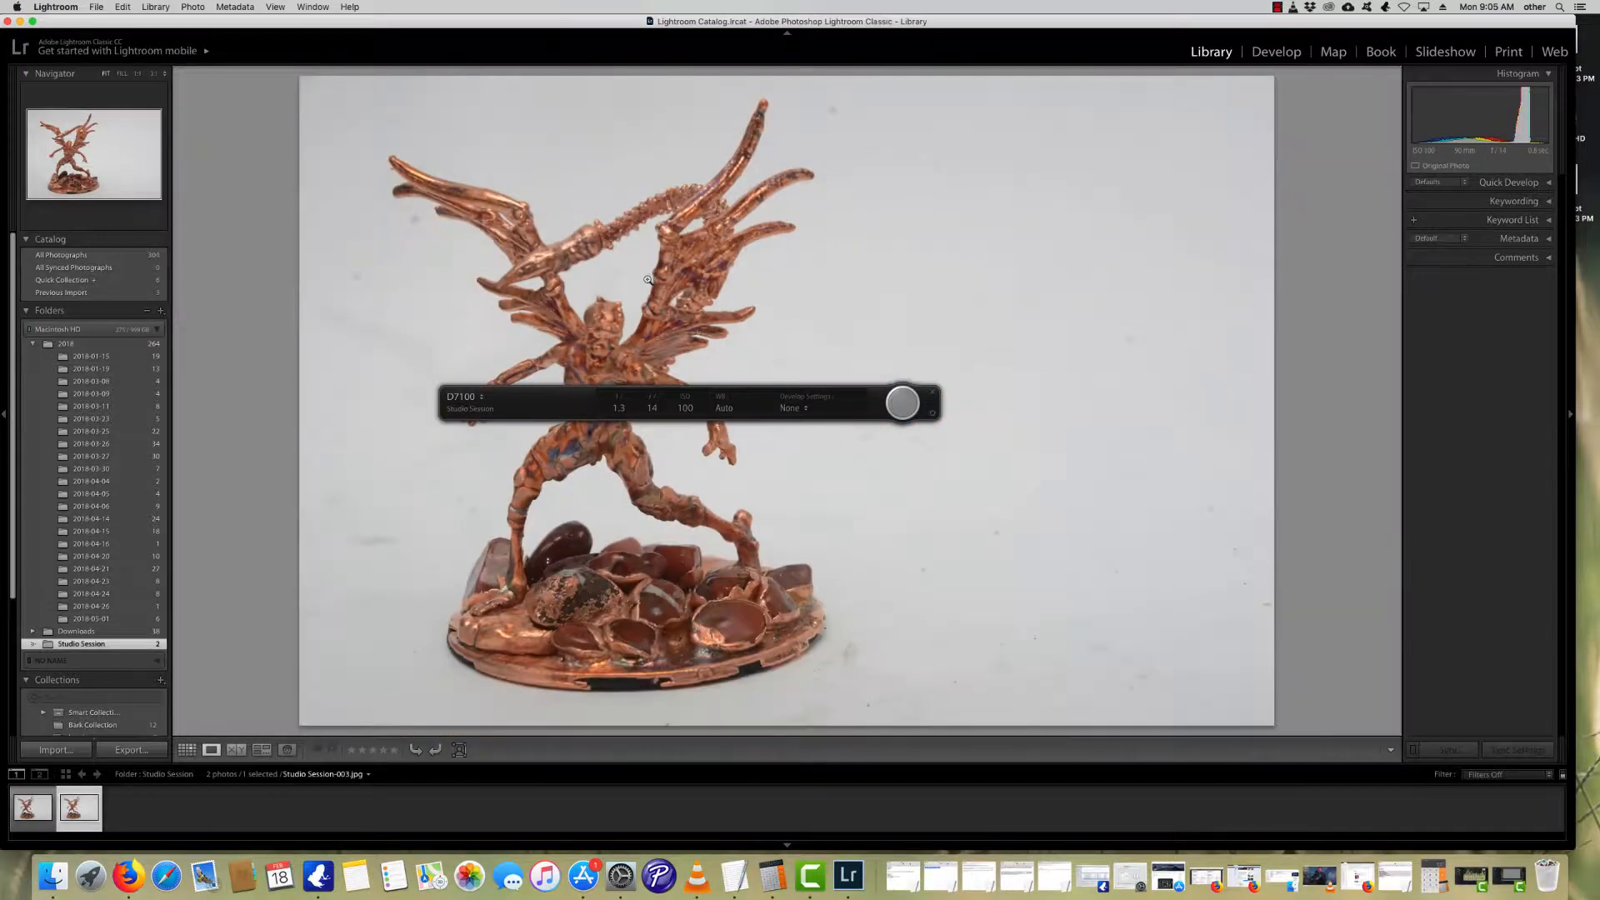
click(606, 329)
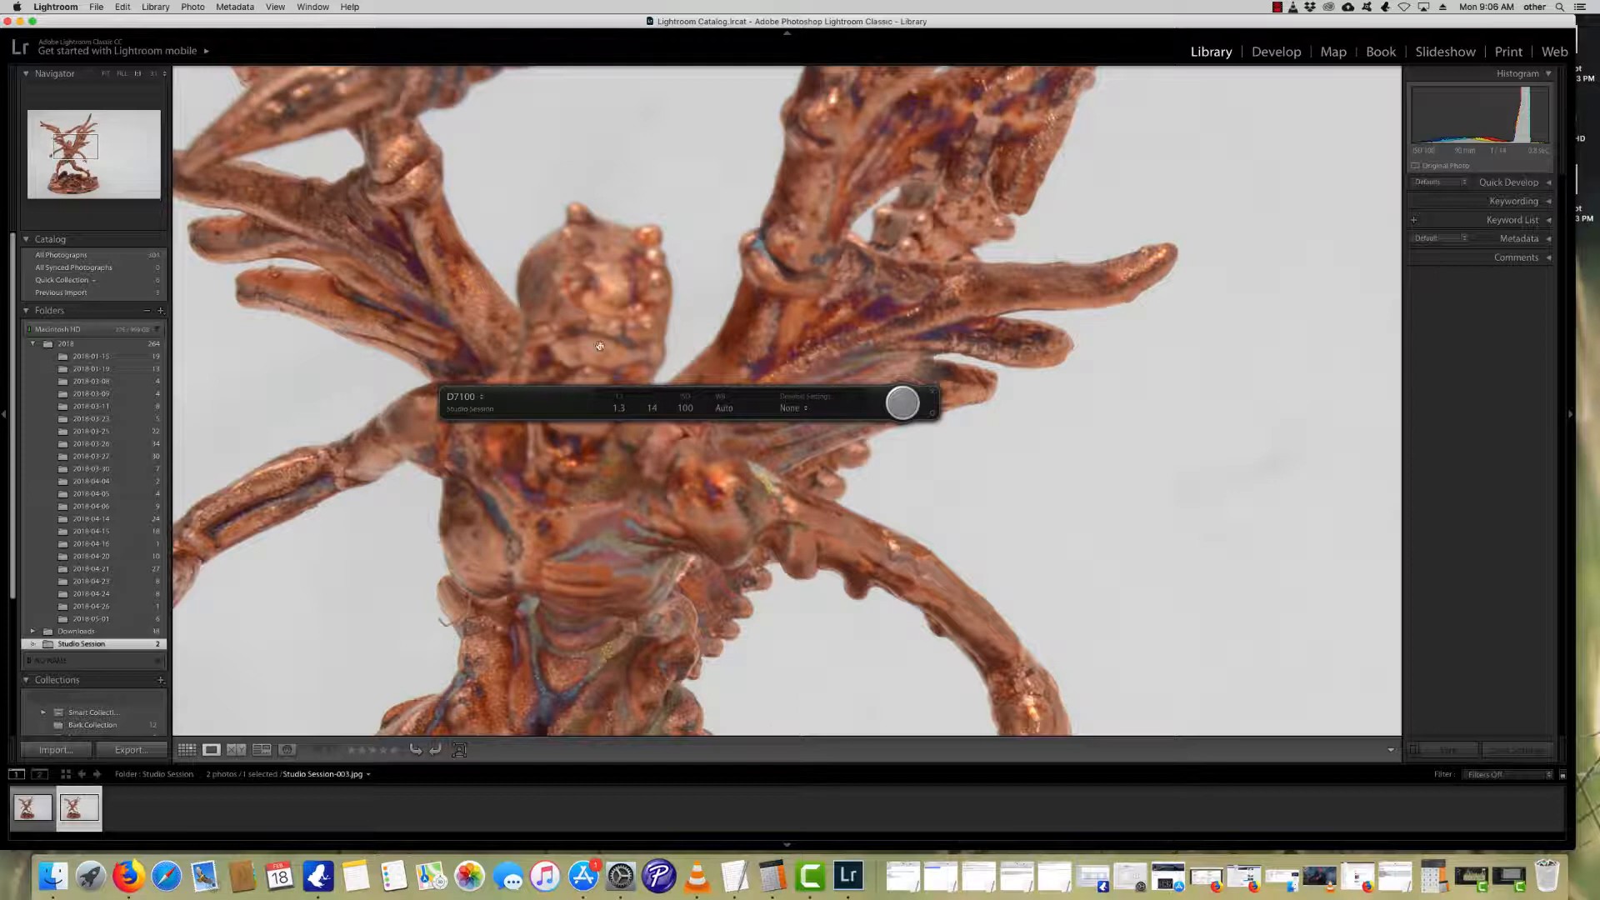
drag(1027, 277, 880, 294)
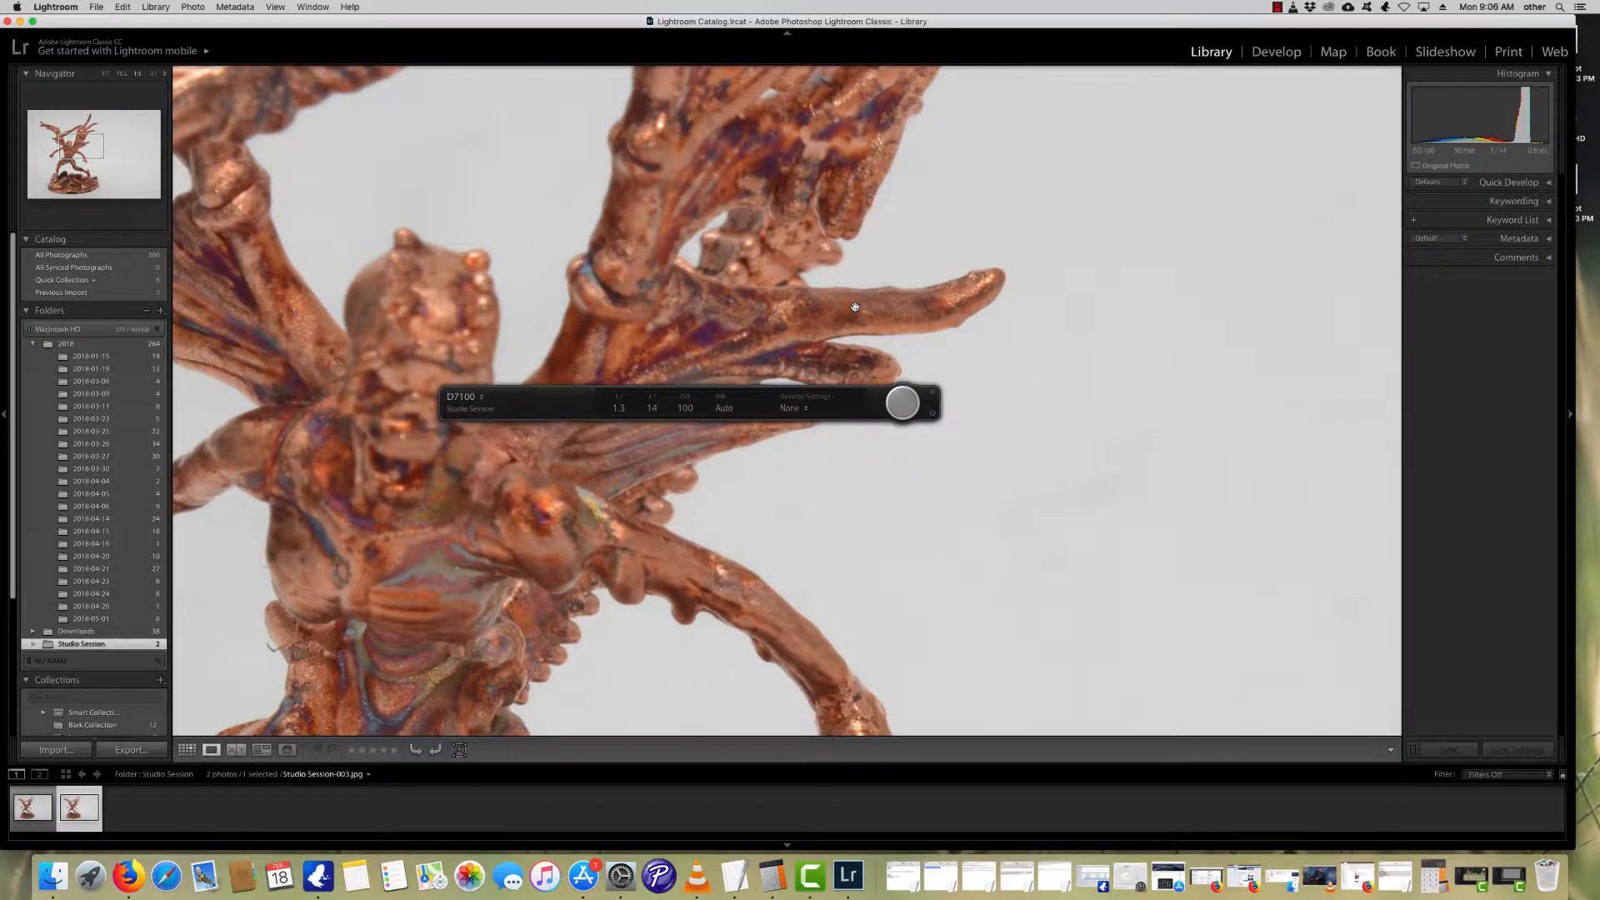
drag(600, 350, 664, 288)
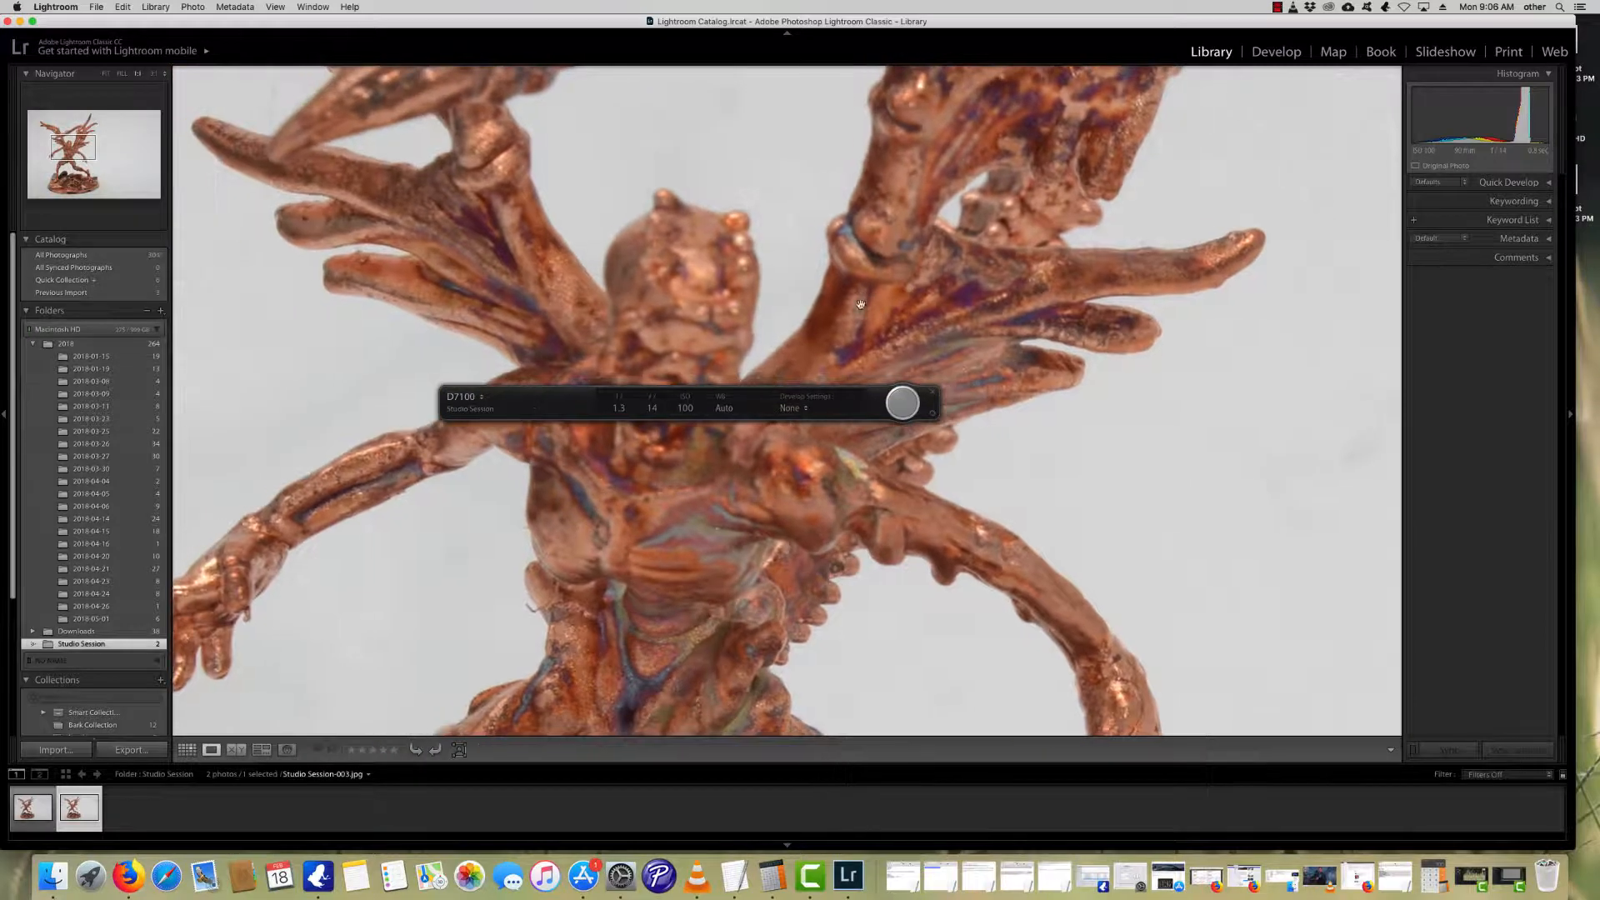
click(660, 336)
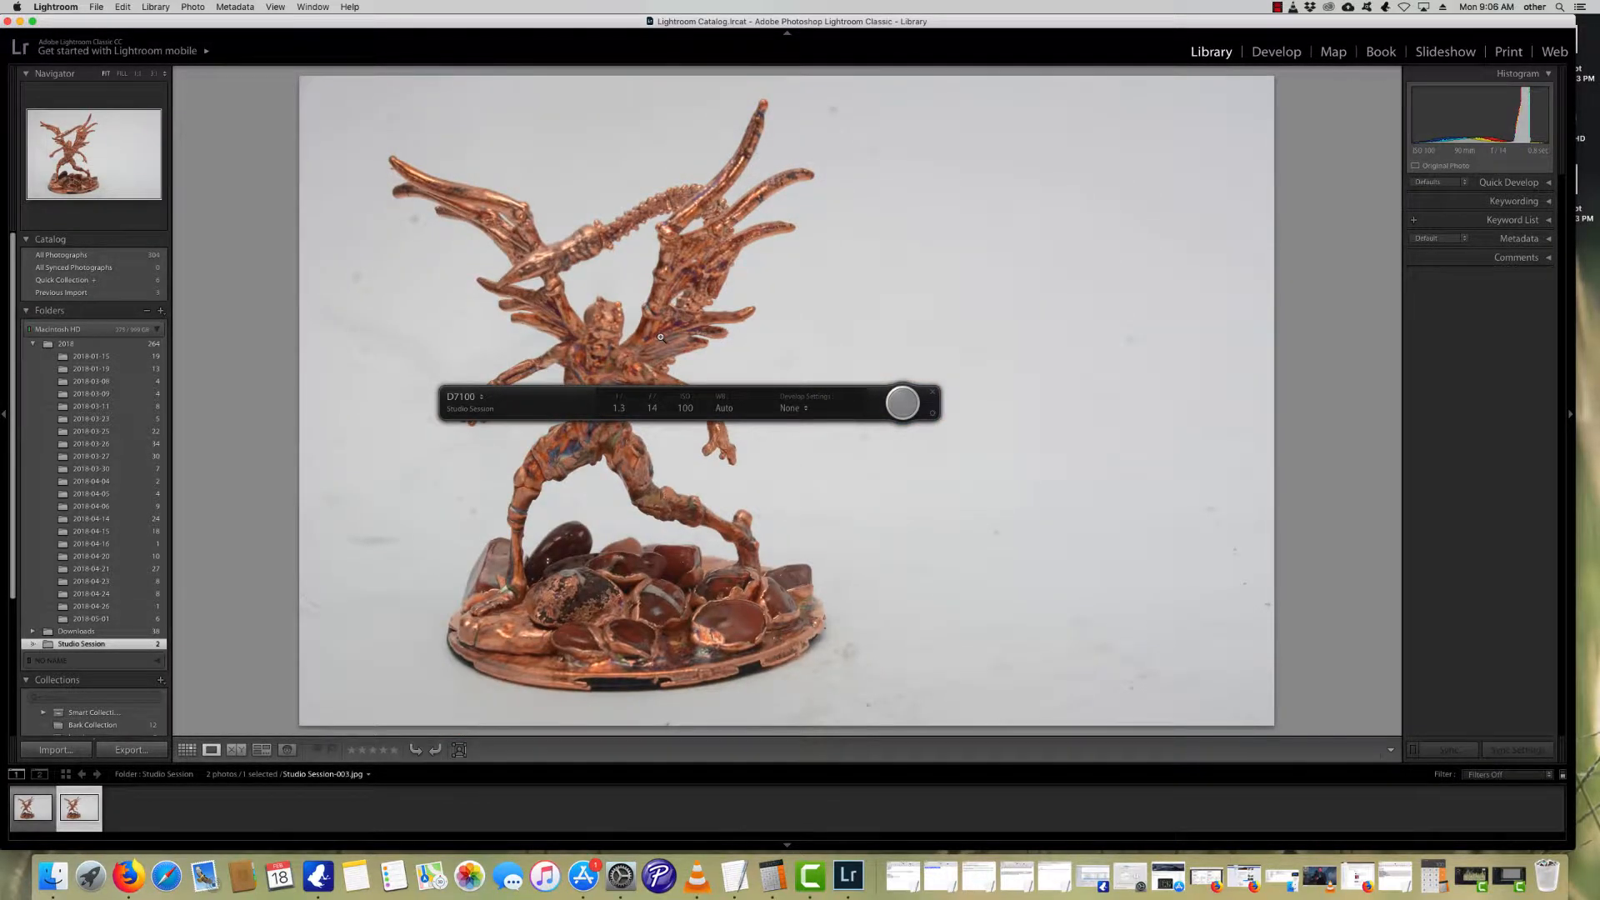
click(1276, 7)
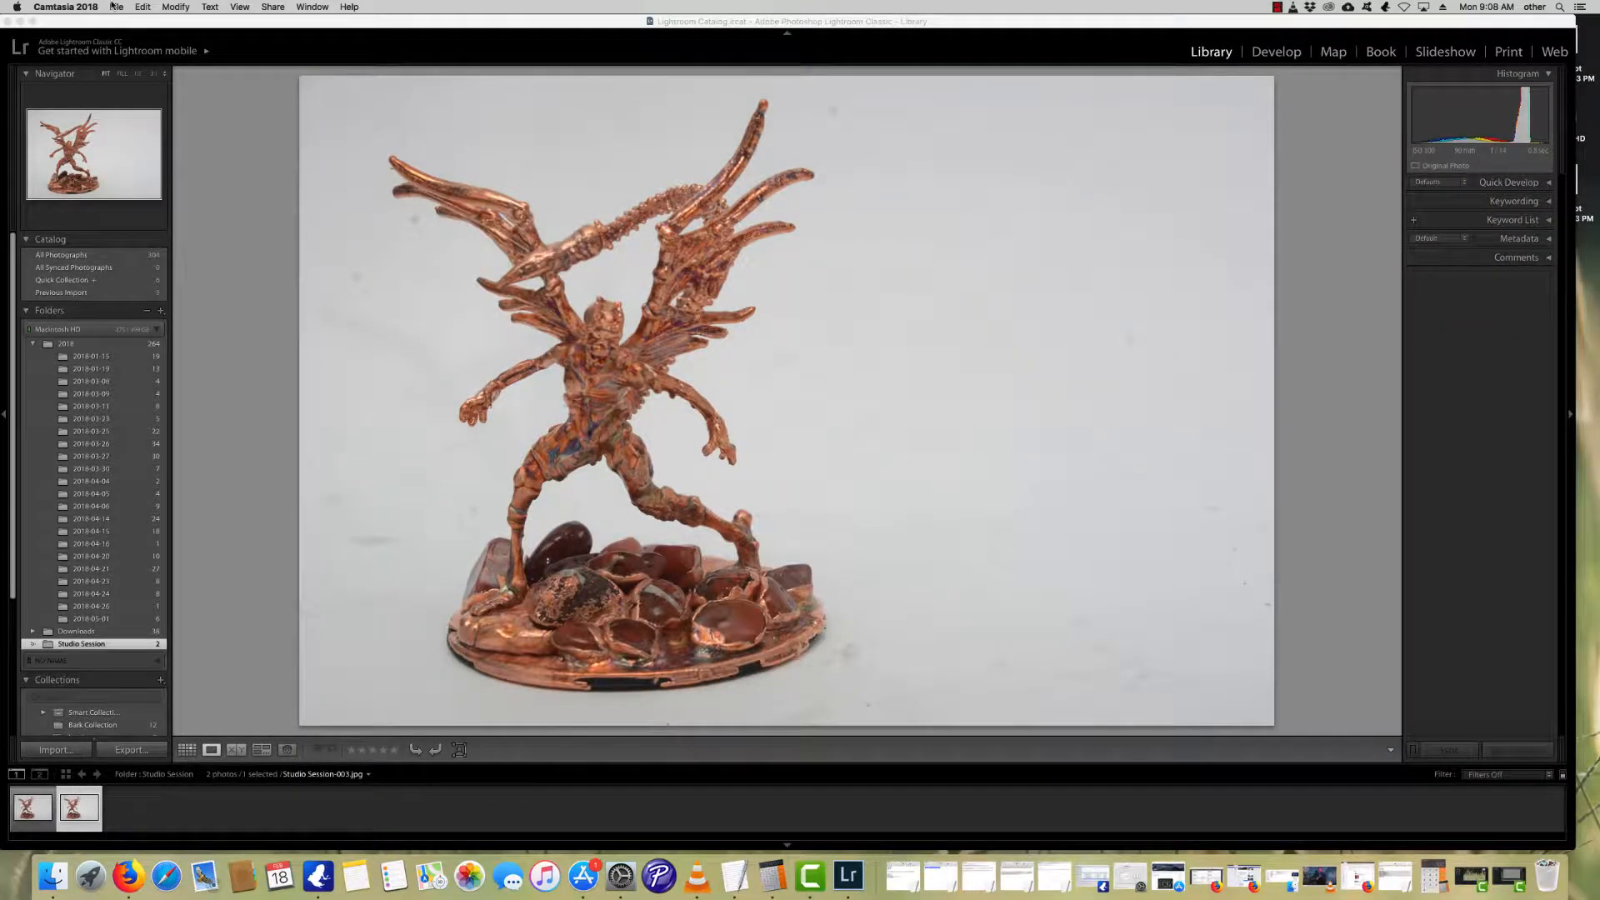
click(114, 6)
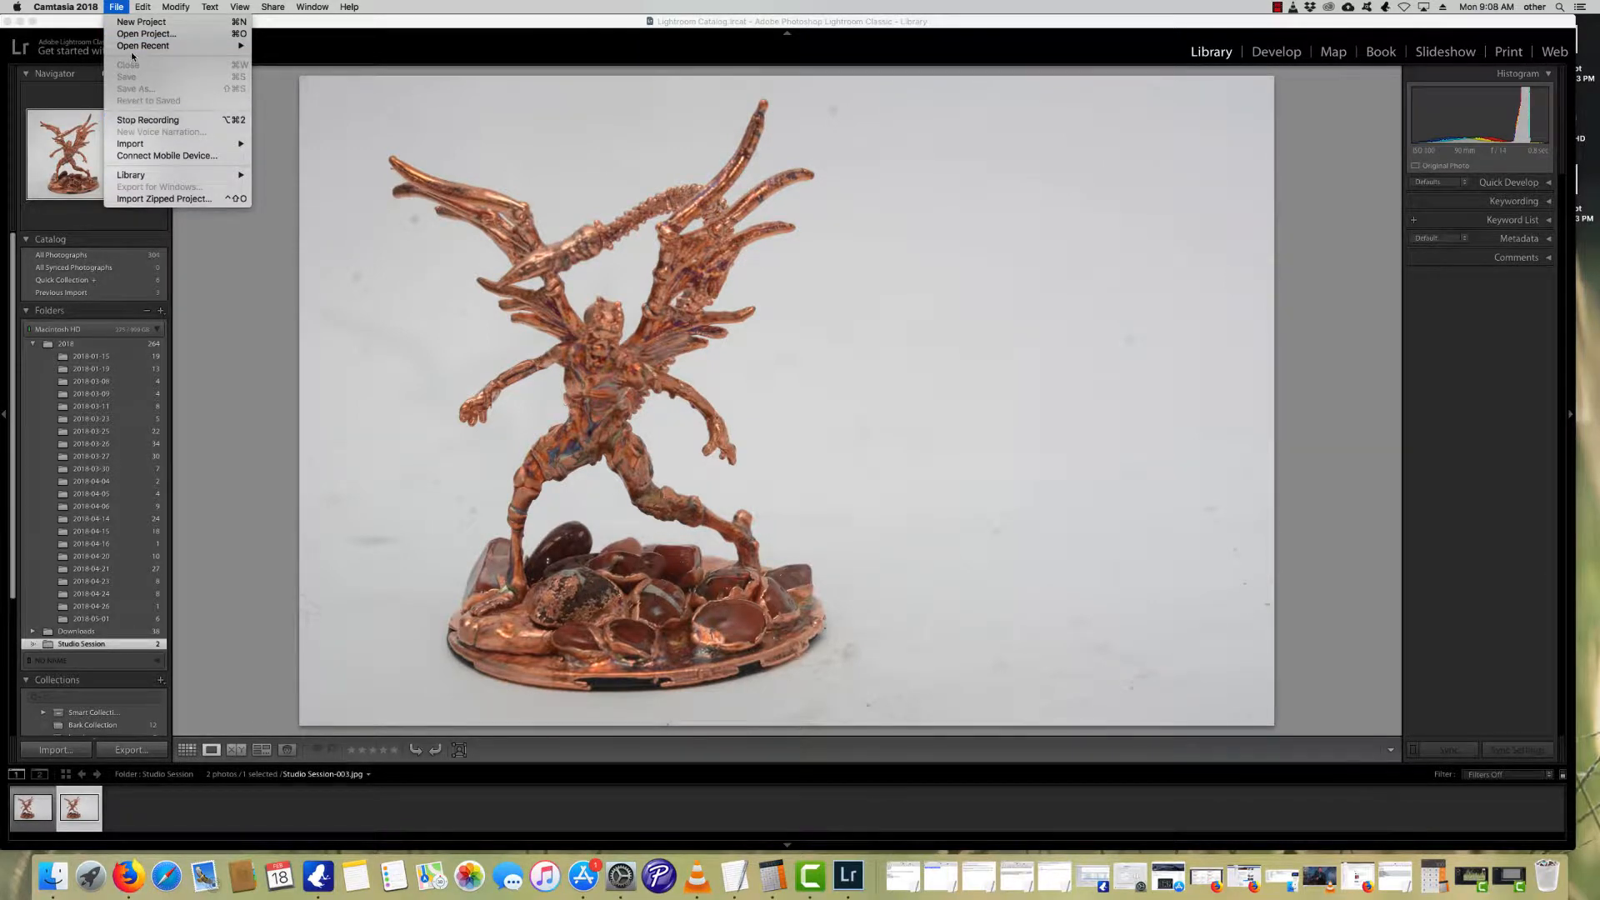
mouse_move(133, 45)
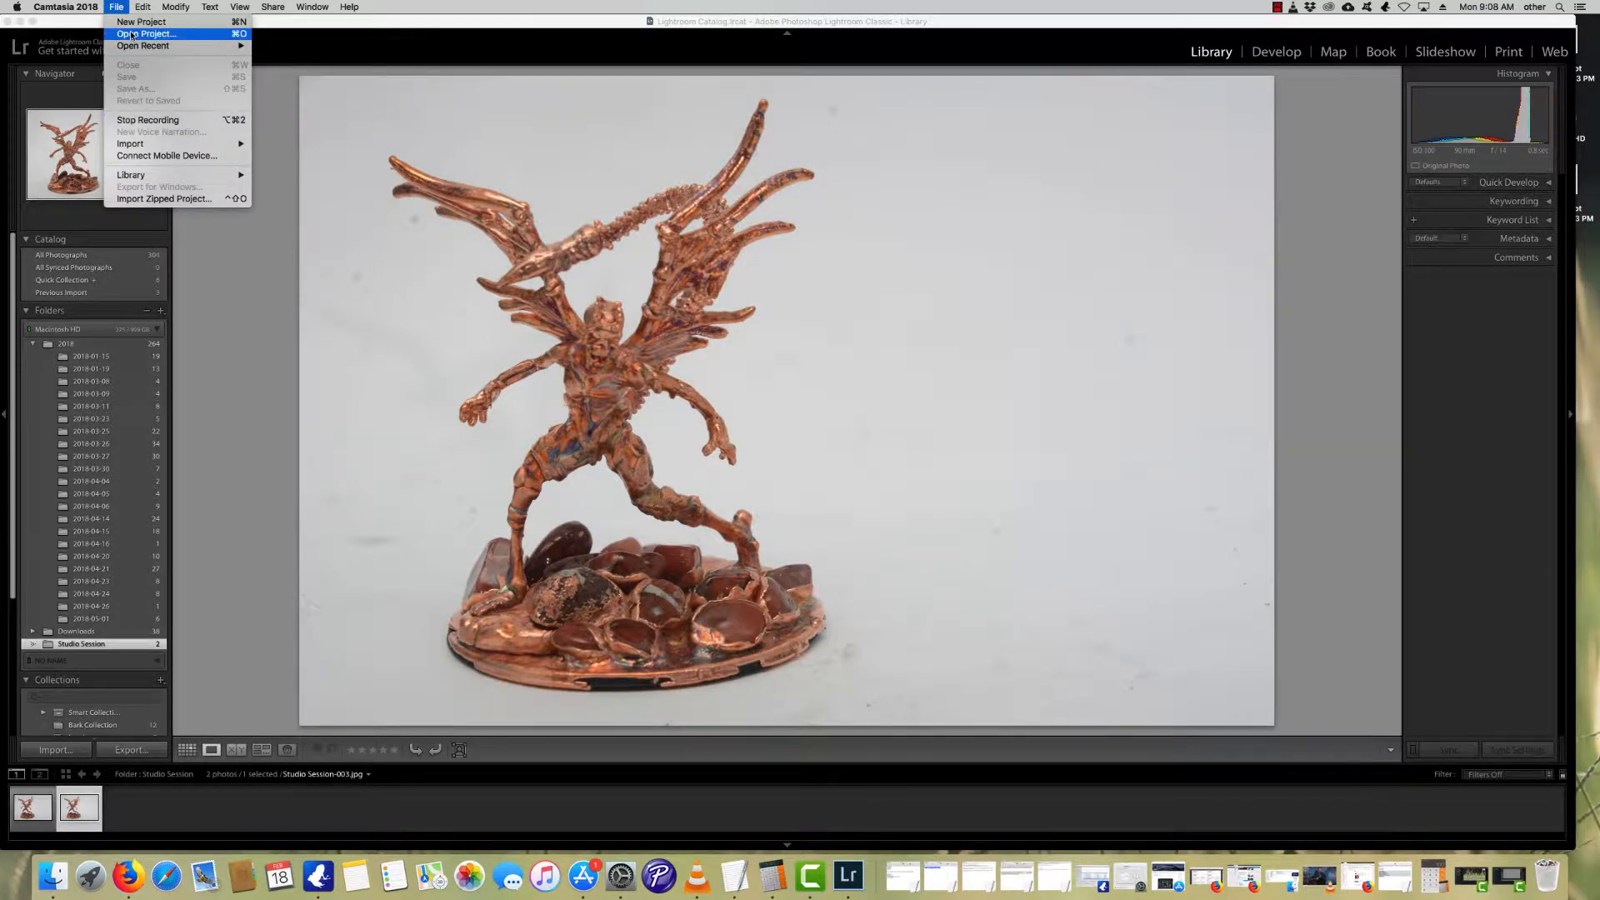
click(153, 122)
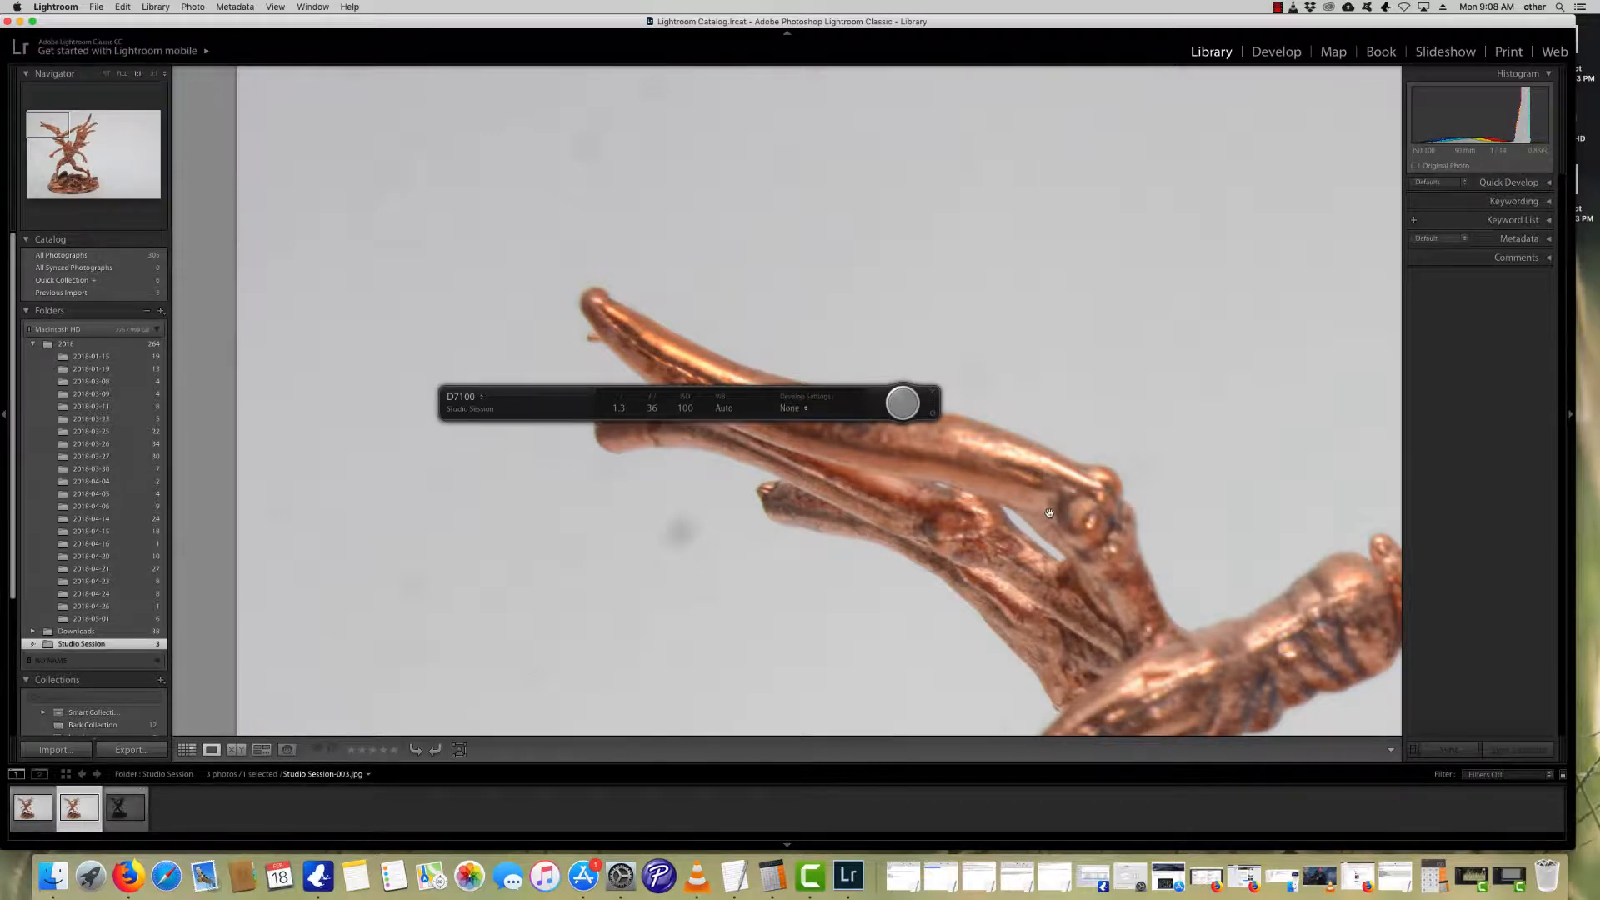
Step: Open the dark f/36 photo Studio Session-004 and examine the figurine's detail at close zoom
click(125, 806)
drag(1006, 576, 831, 397)
drag(1172, 605, 1007, 346)
click(977, 472)
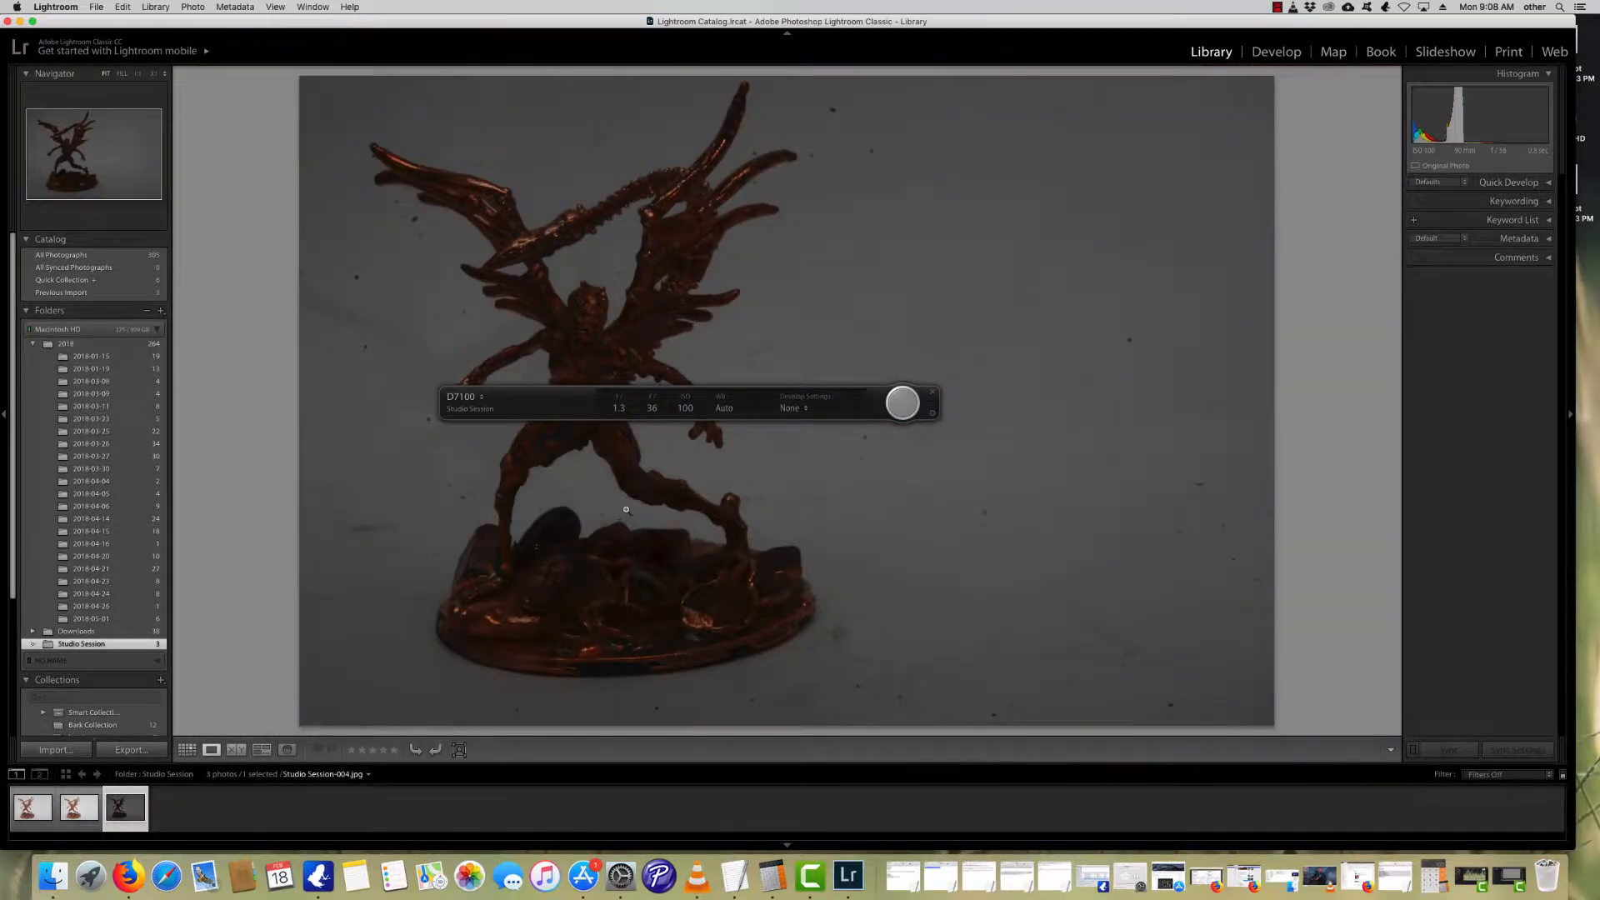
Step: Inspect the specks in the background and the figurine's base area of the dark f/36 photo at close zoom
click(1130, 338)
drag(1089, 350, 1307, 381)
drag(593, 278, 1268, 319)
drag(887, 315, 1489, 428)
drag(1289, 488, 1405, 409)
click(1254, 461)
click(625, 524)
click(742, 524)
click(1277, 7)
click(1300, 30)
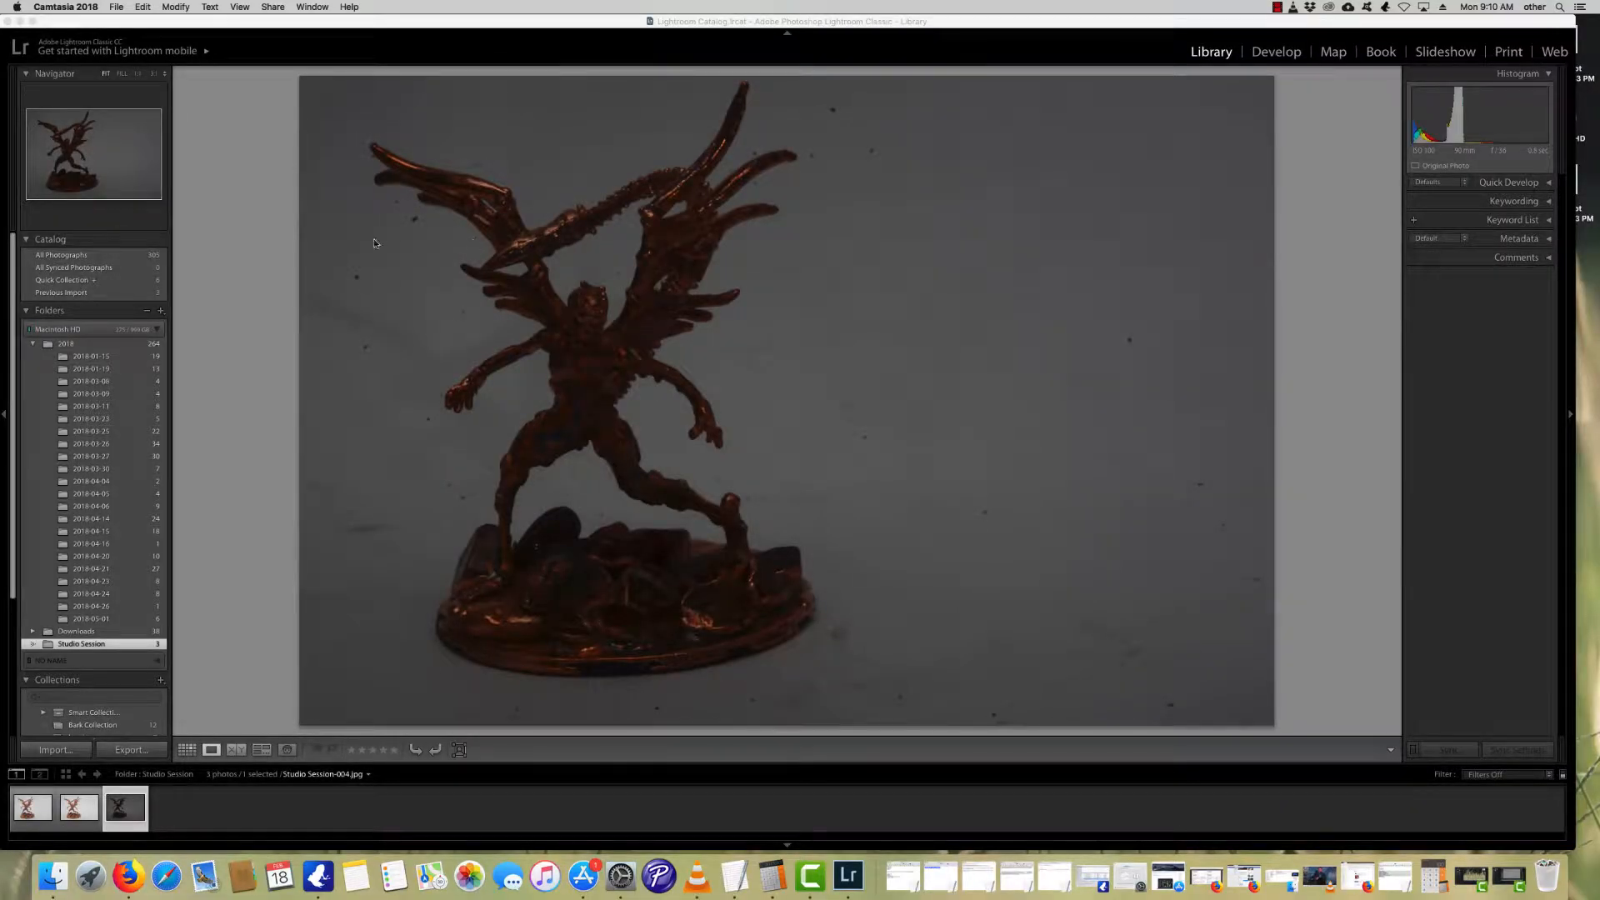
click(373, 243)
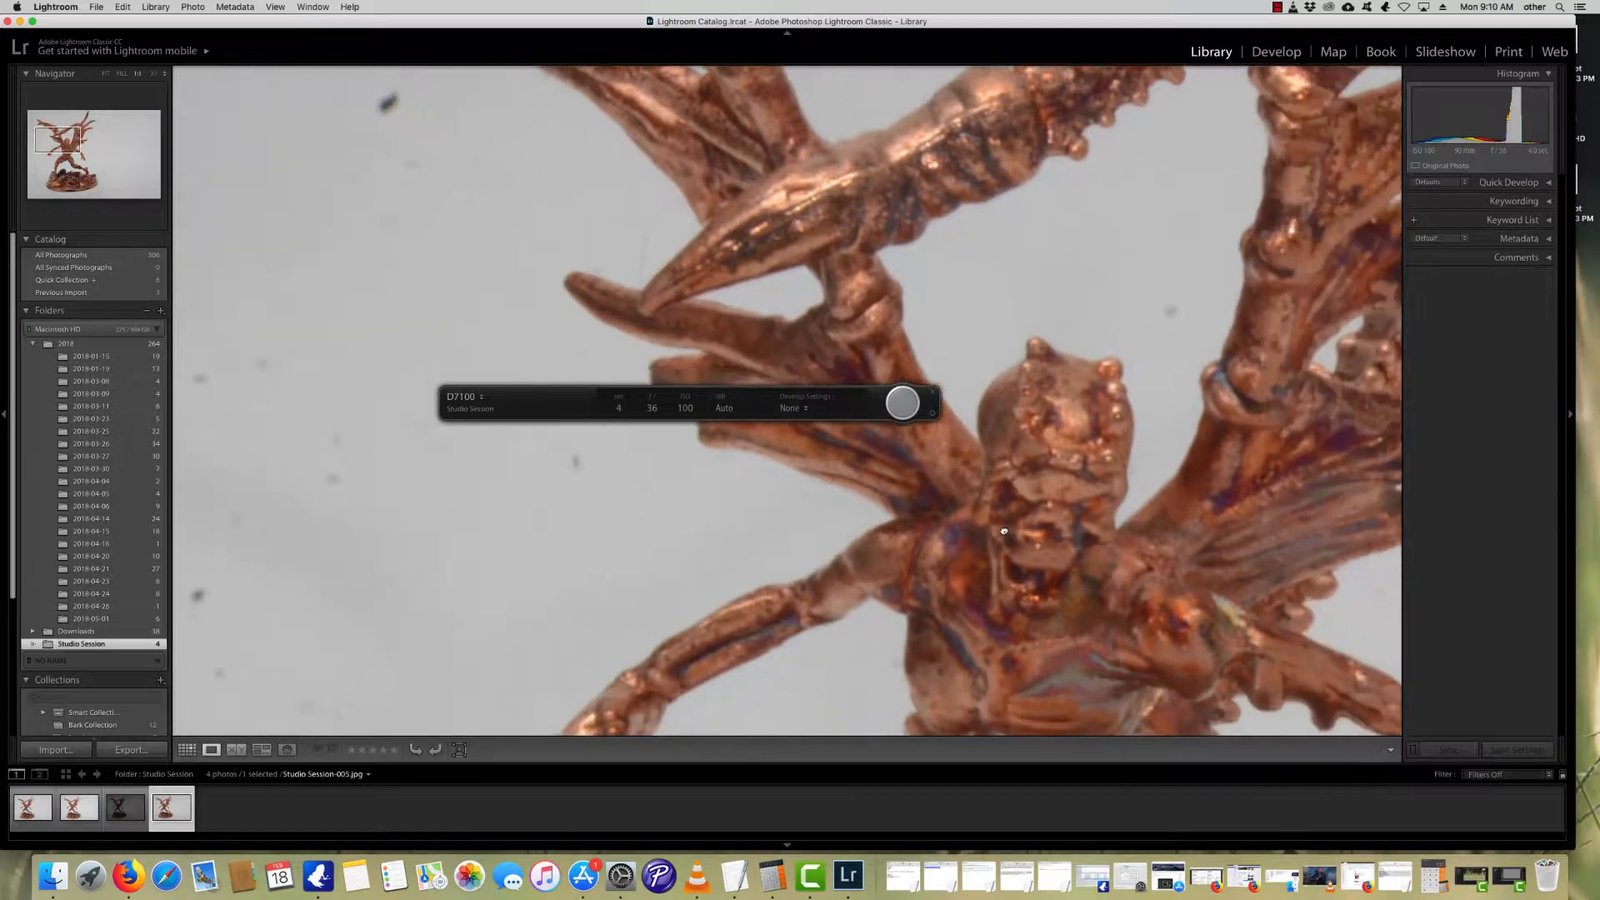
Step: Examine the depth of field across the wings, torso and base stones in the 4-second f/36 photo
click(1099, 547)
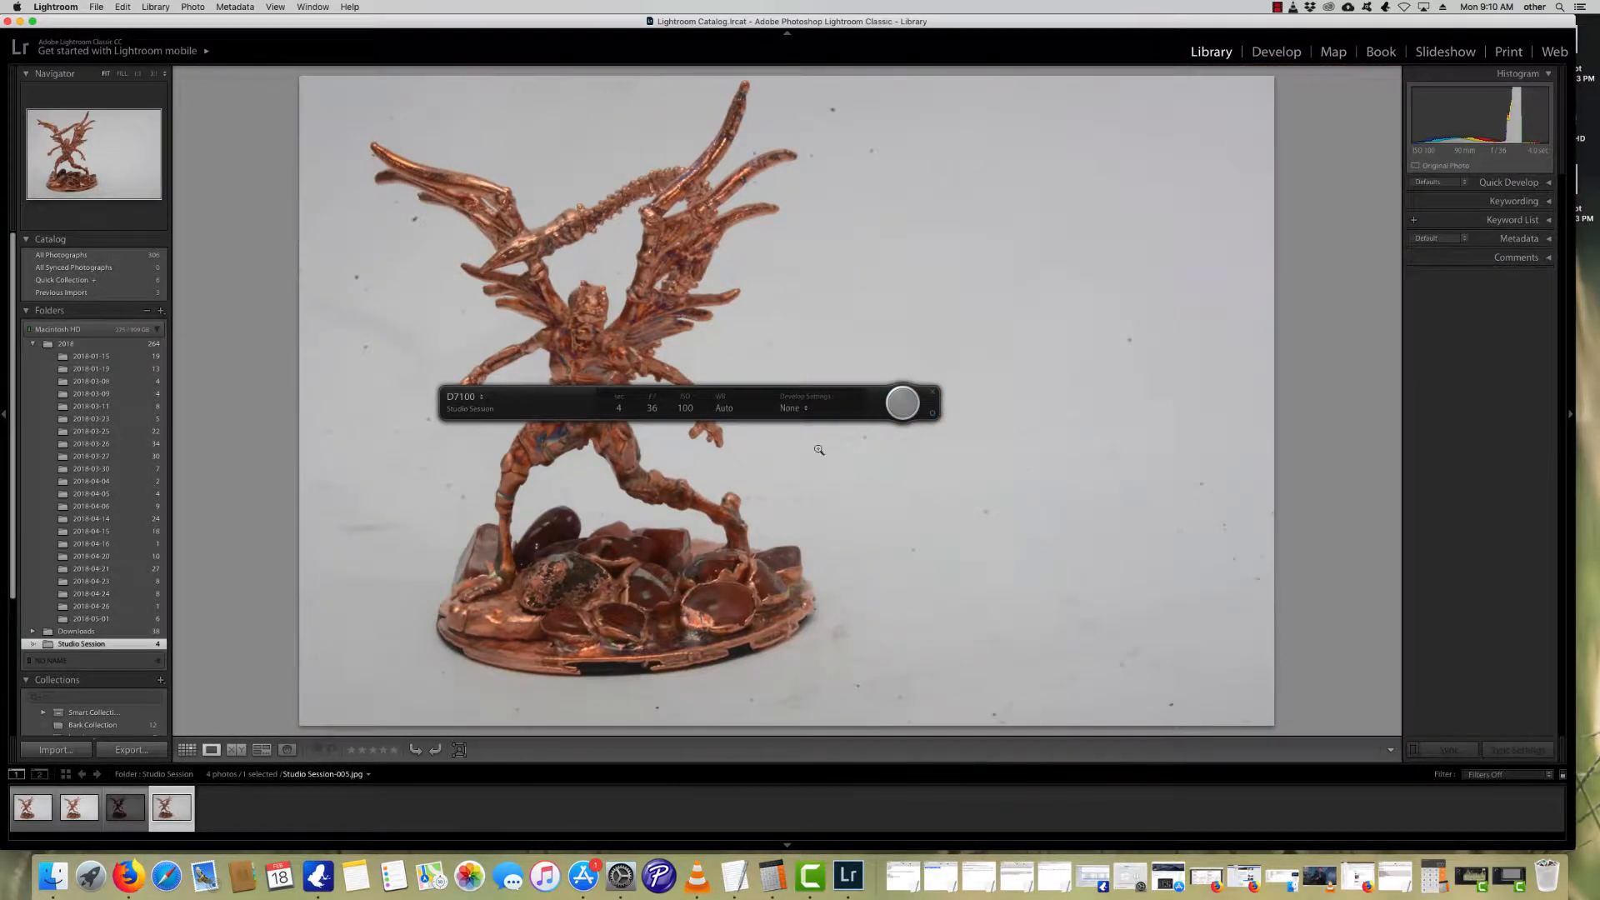
click(463, 397)
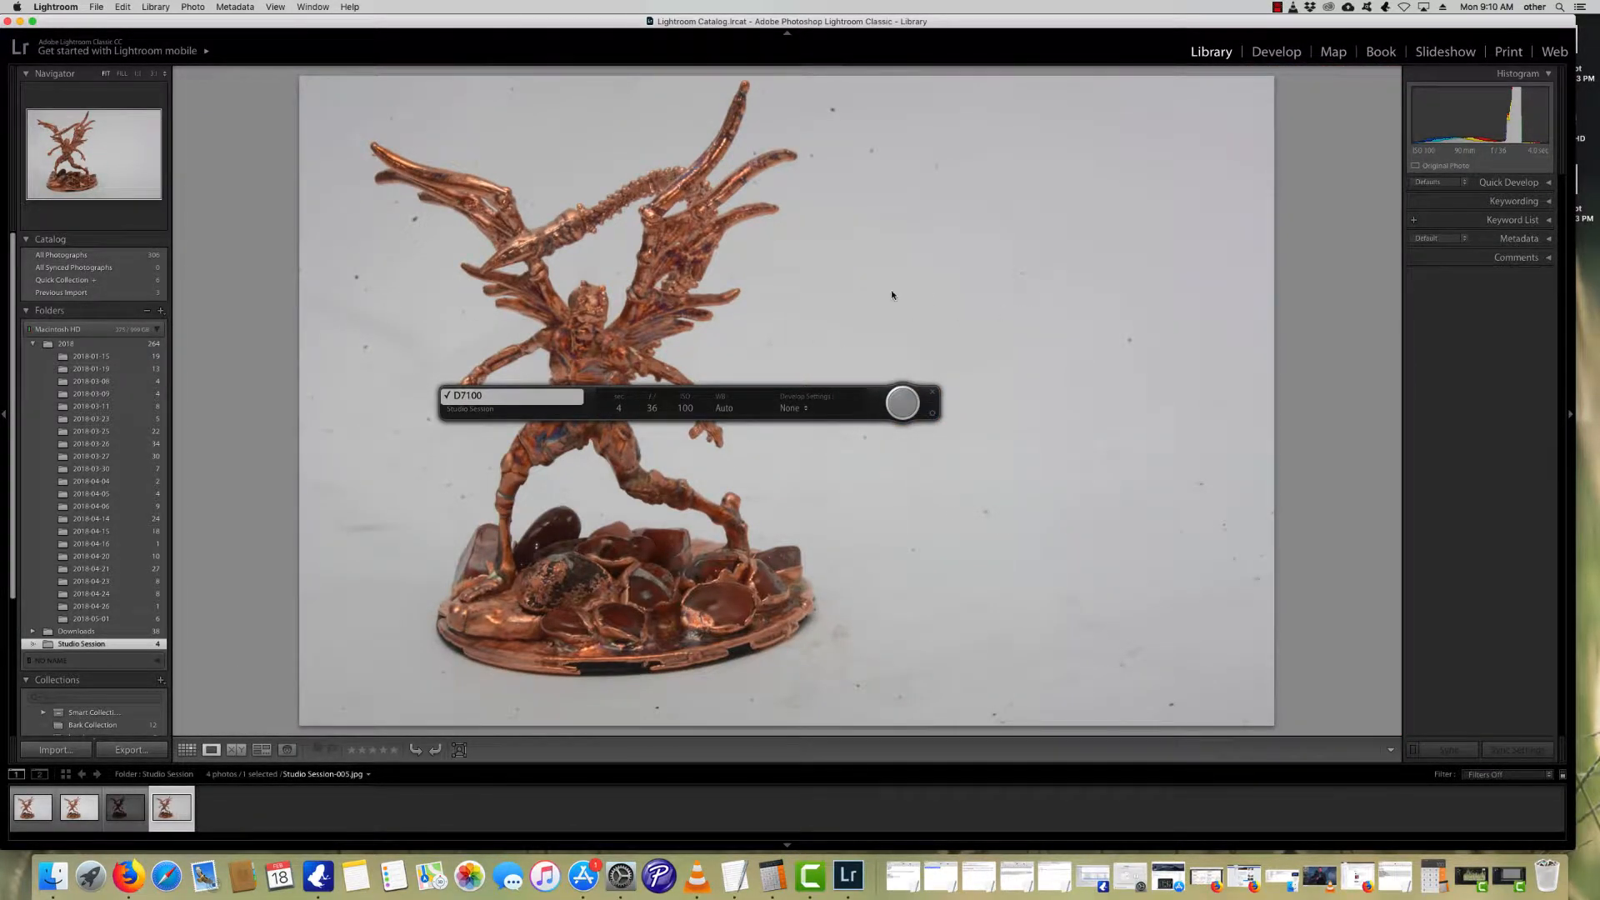
click(928, 298)
click(927, 298)
drag(927, 298, 1300, 315)
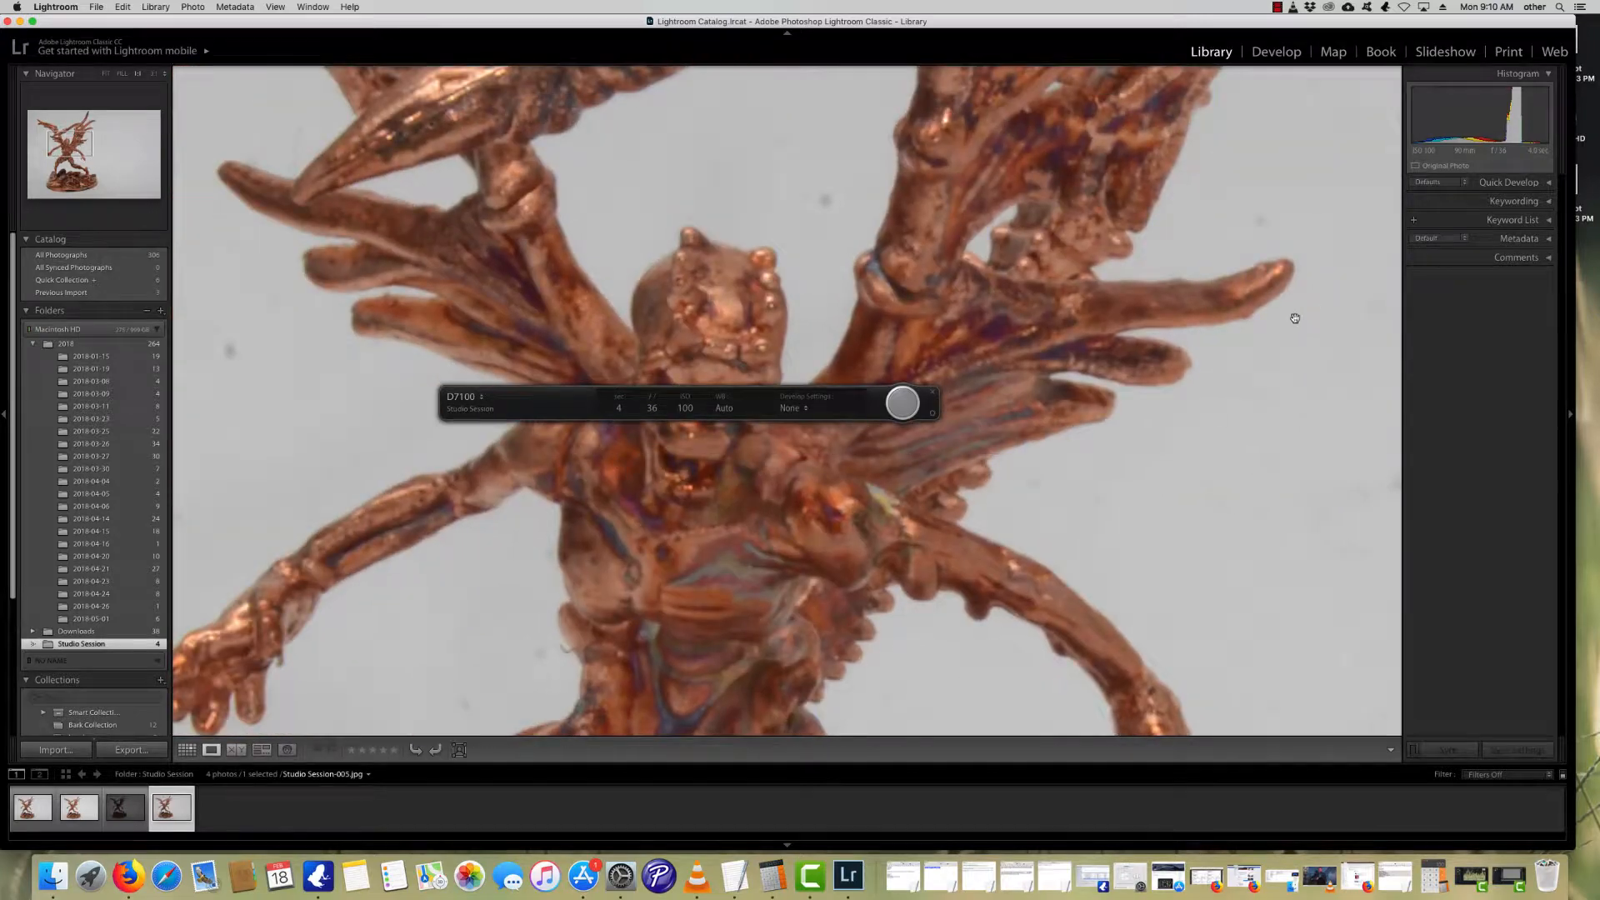
click(800, 530)
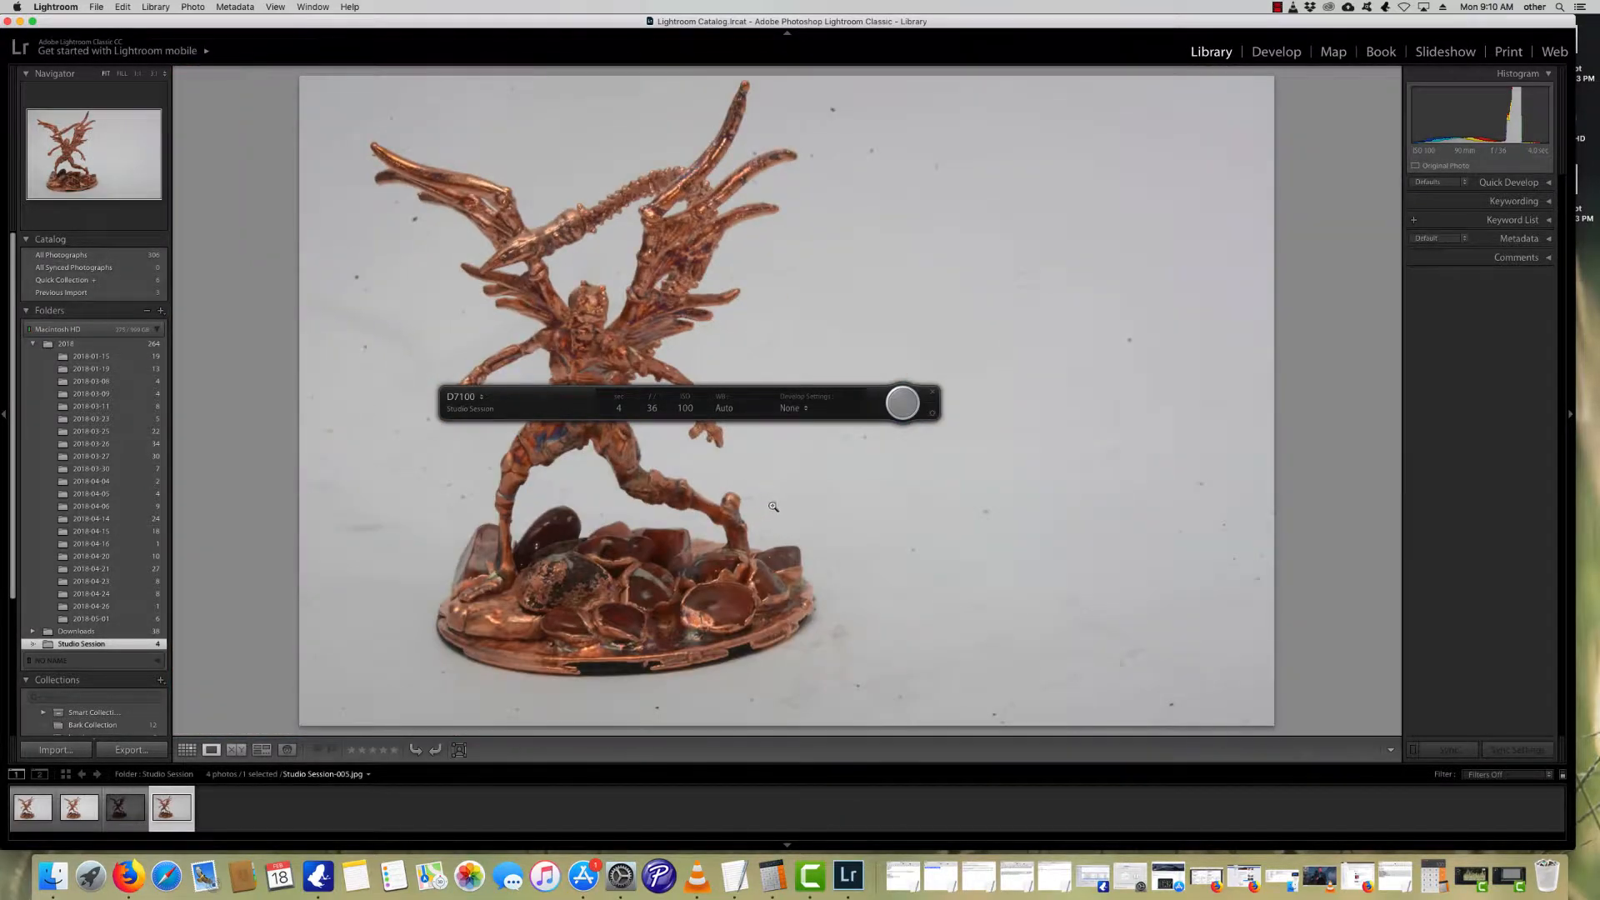
click(548, 579)
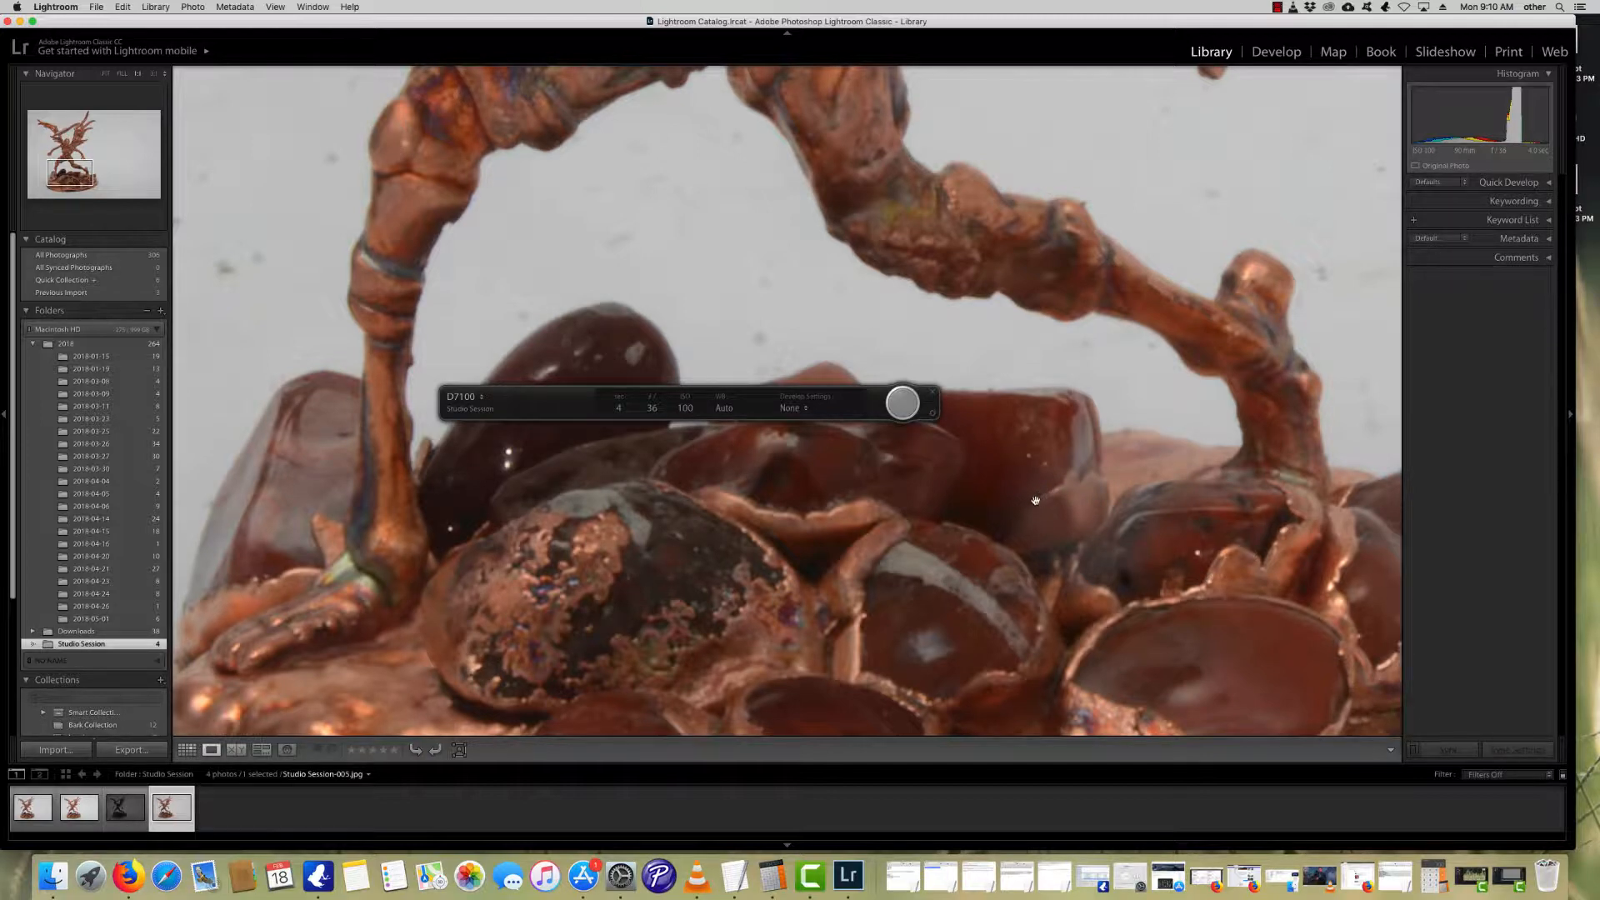
click(512, 623)
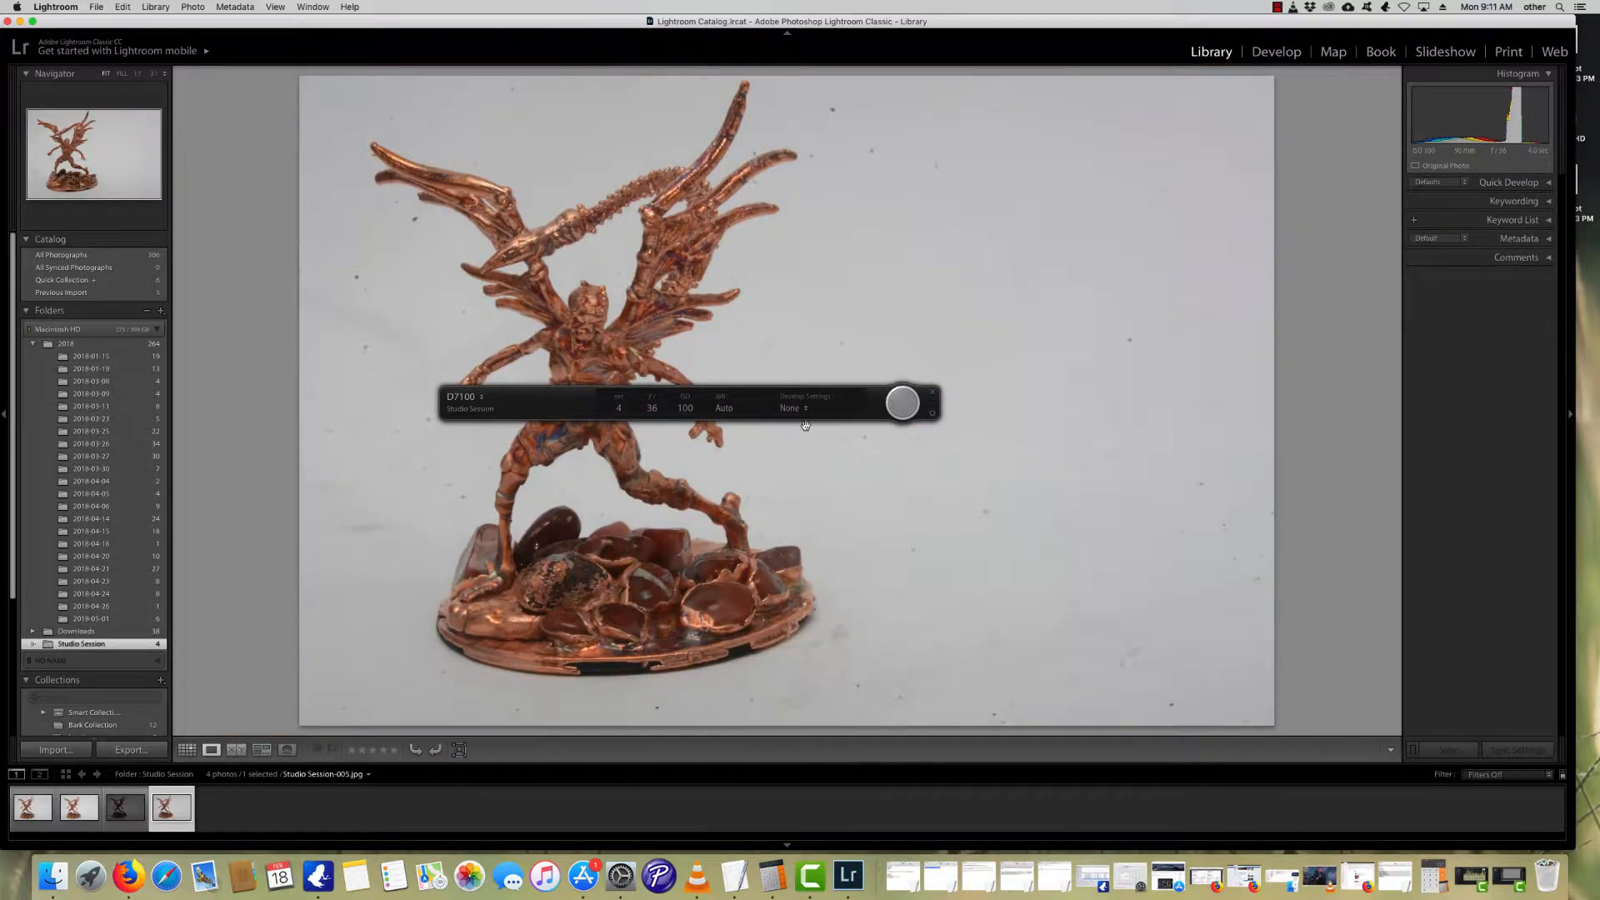
Step: Move the tethered capture bar clear of the figurine and inspect the dust specks across the photo's background
drag(532, 407, 993, 325)
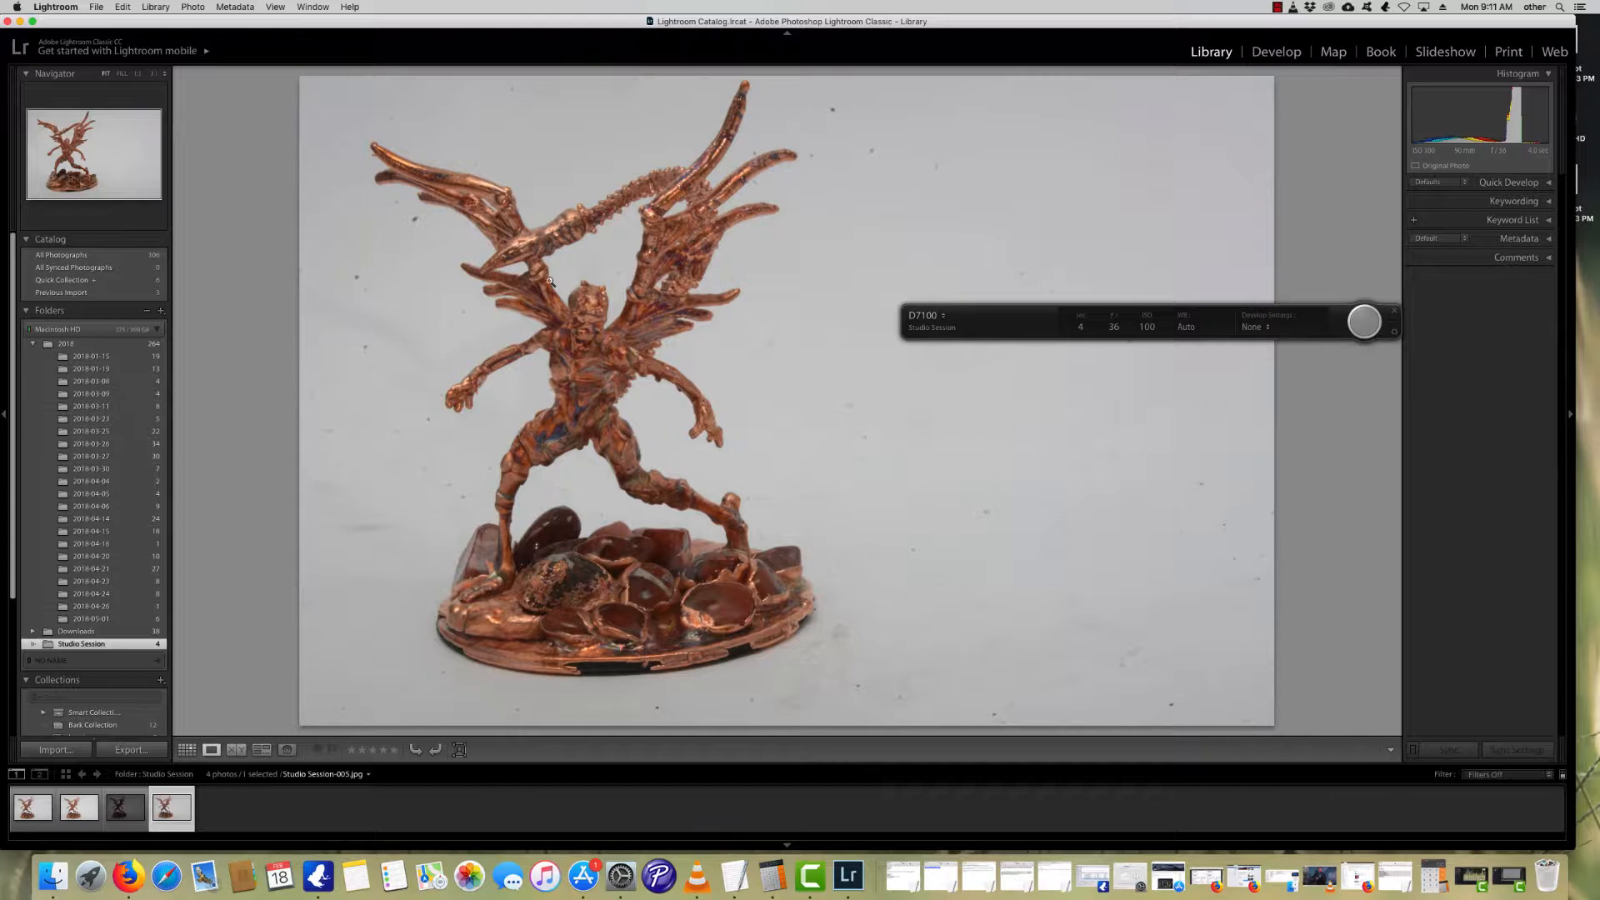
click(366, 278)
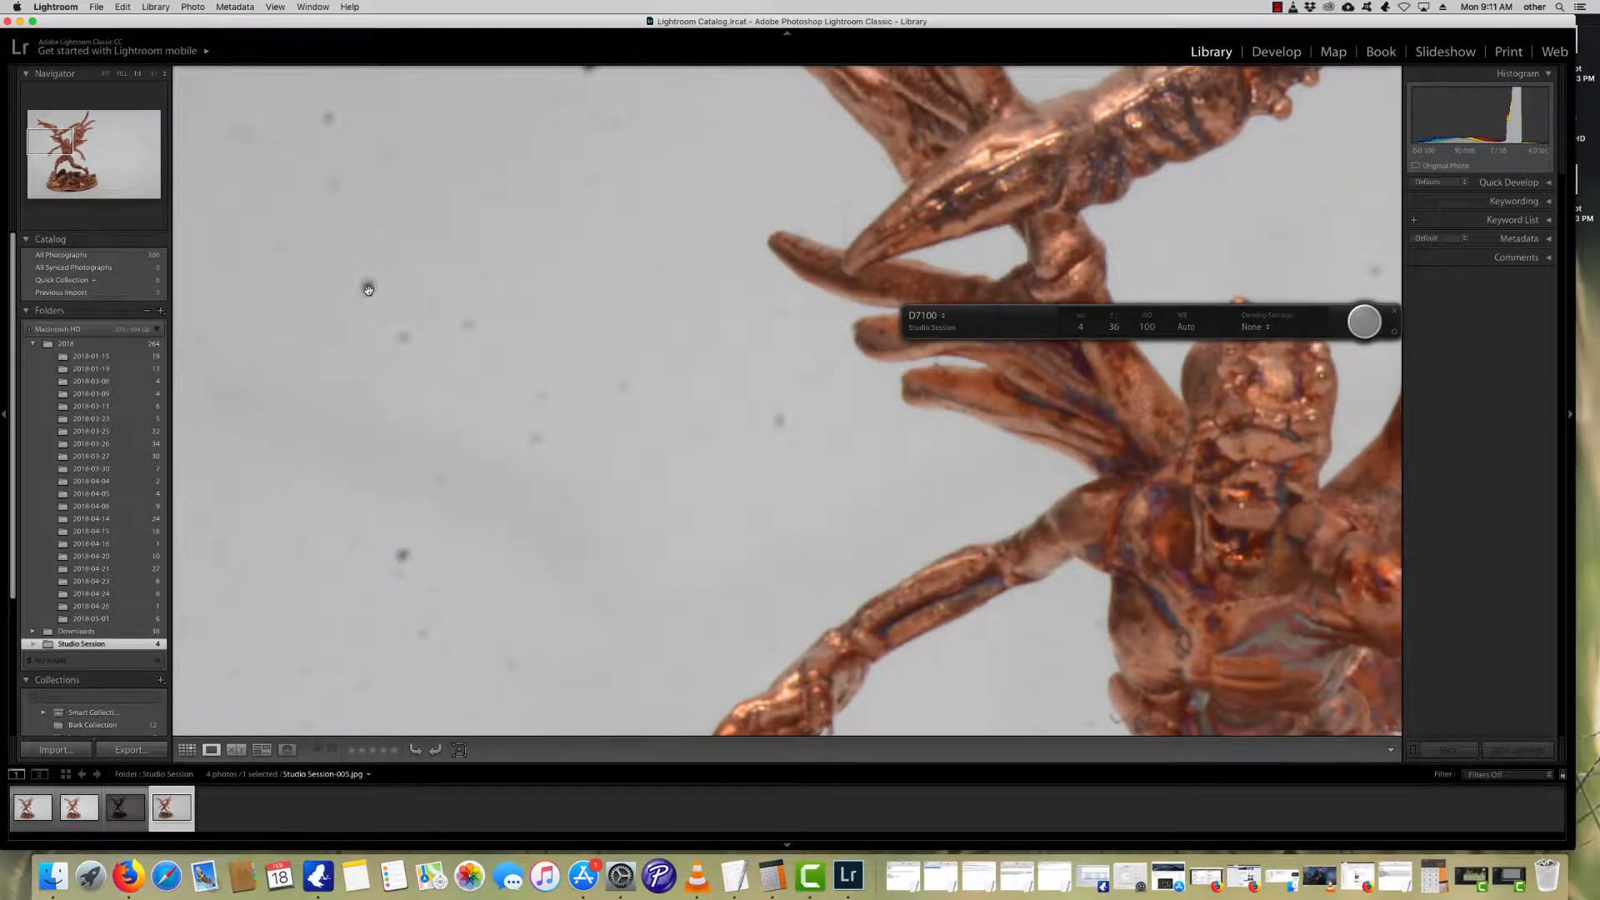
click(582, 330)
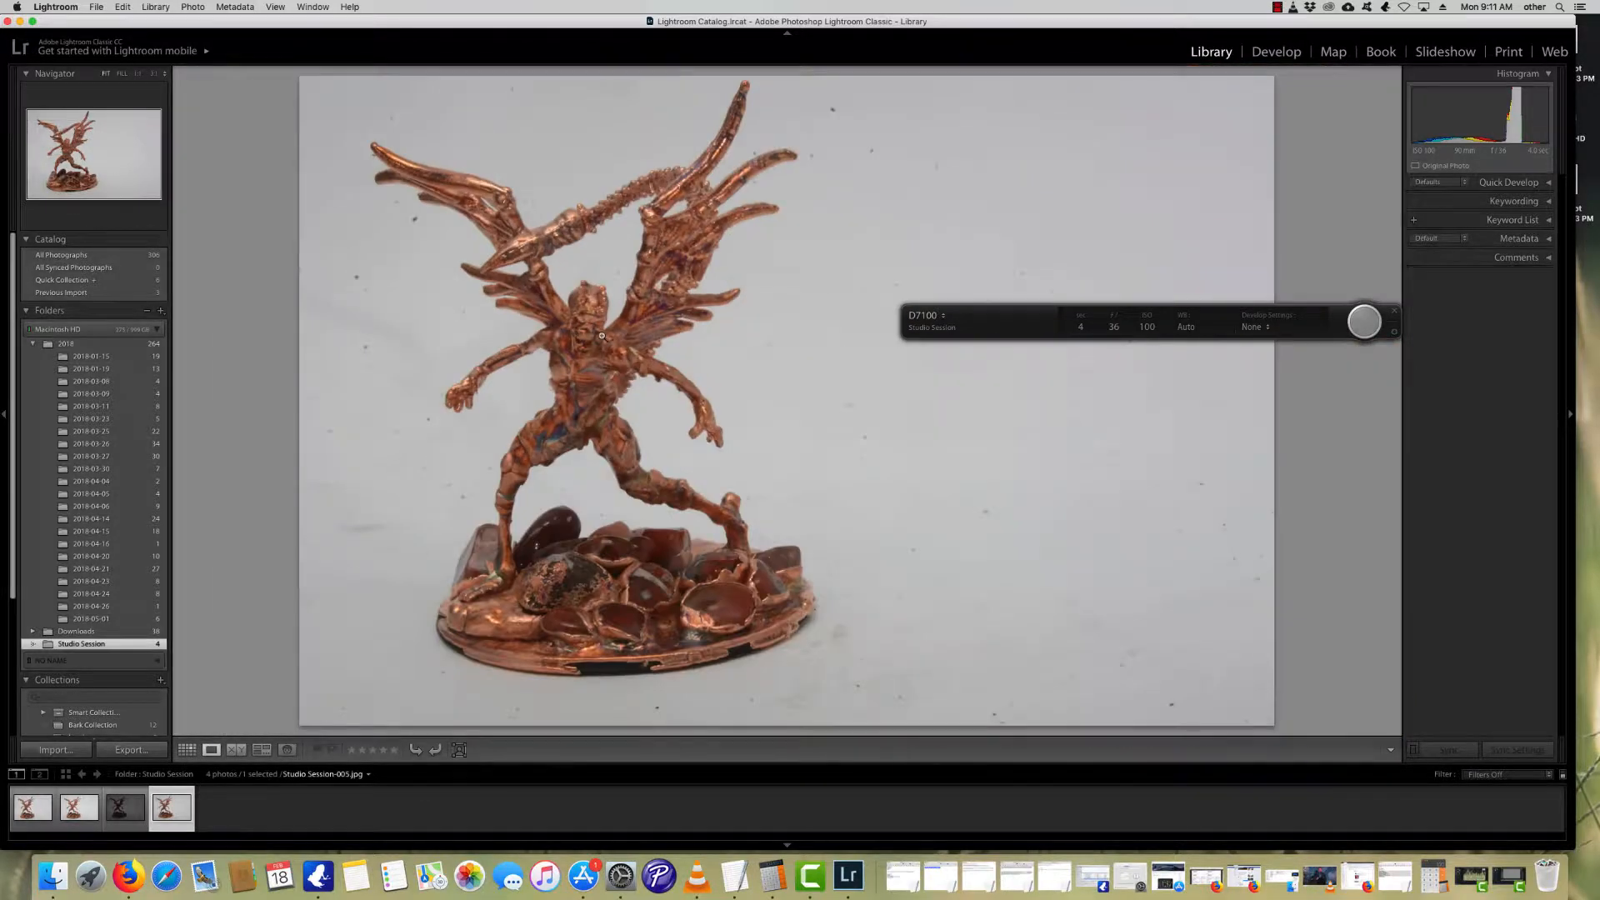
click(833, 121)
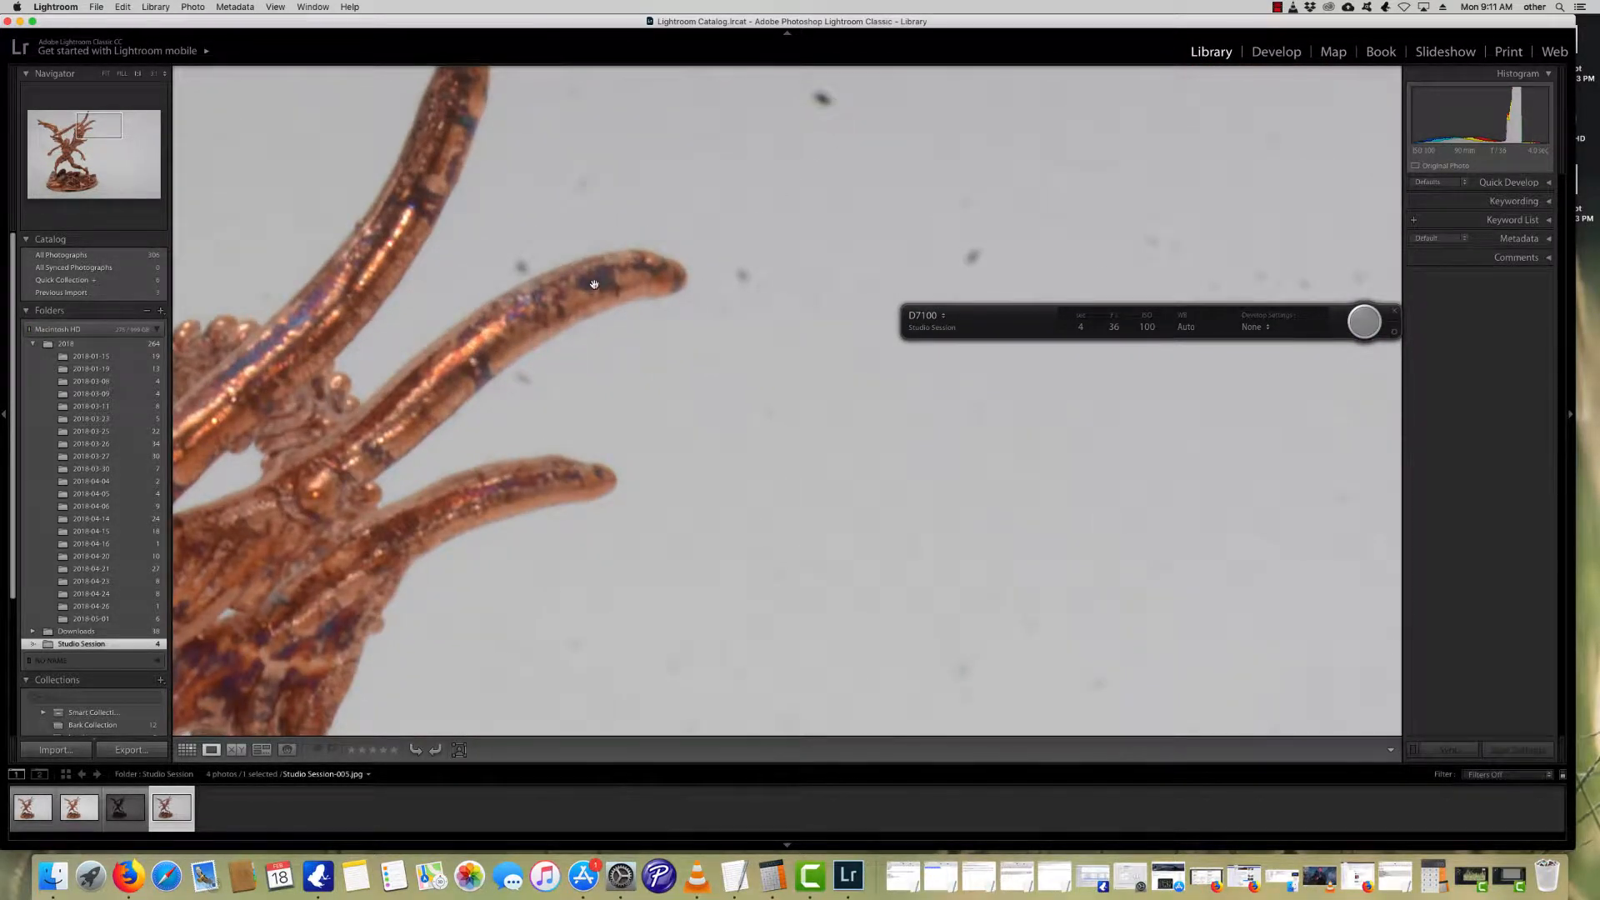
click(927, 227)
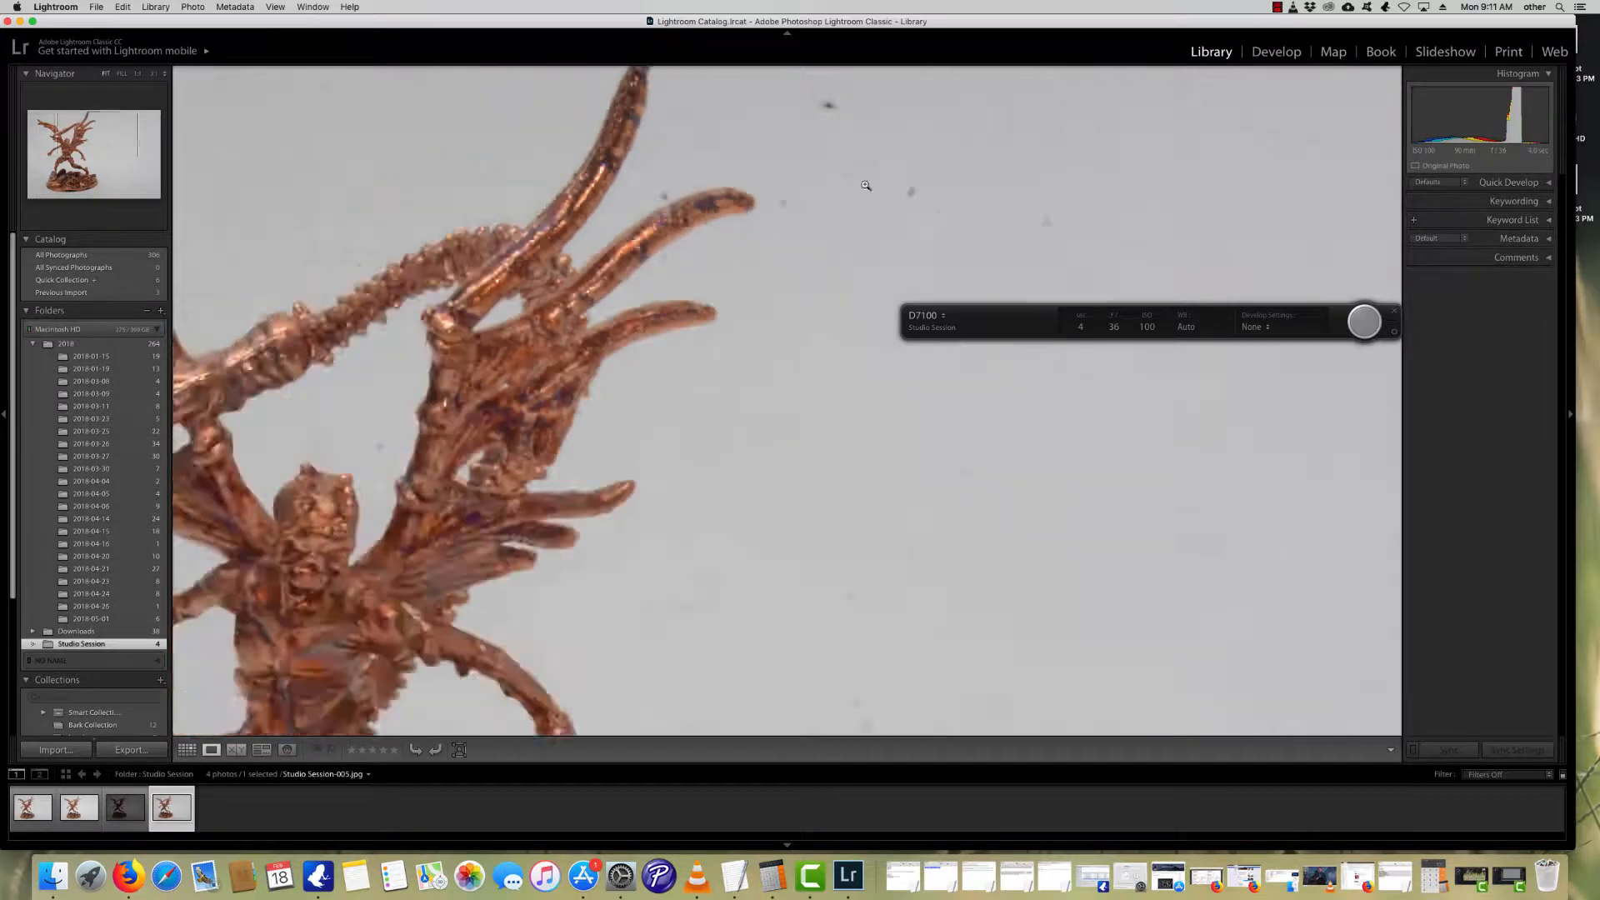
click(859, 683)
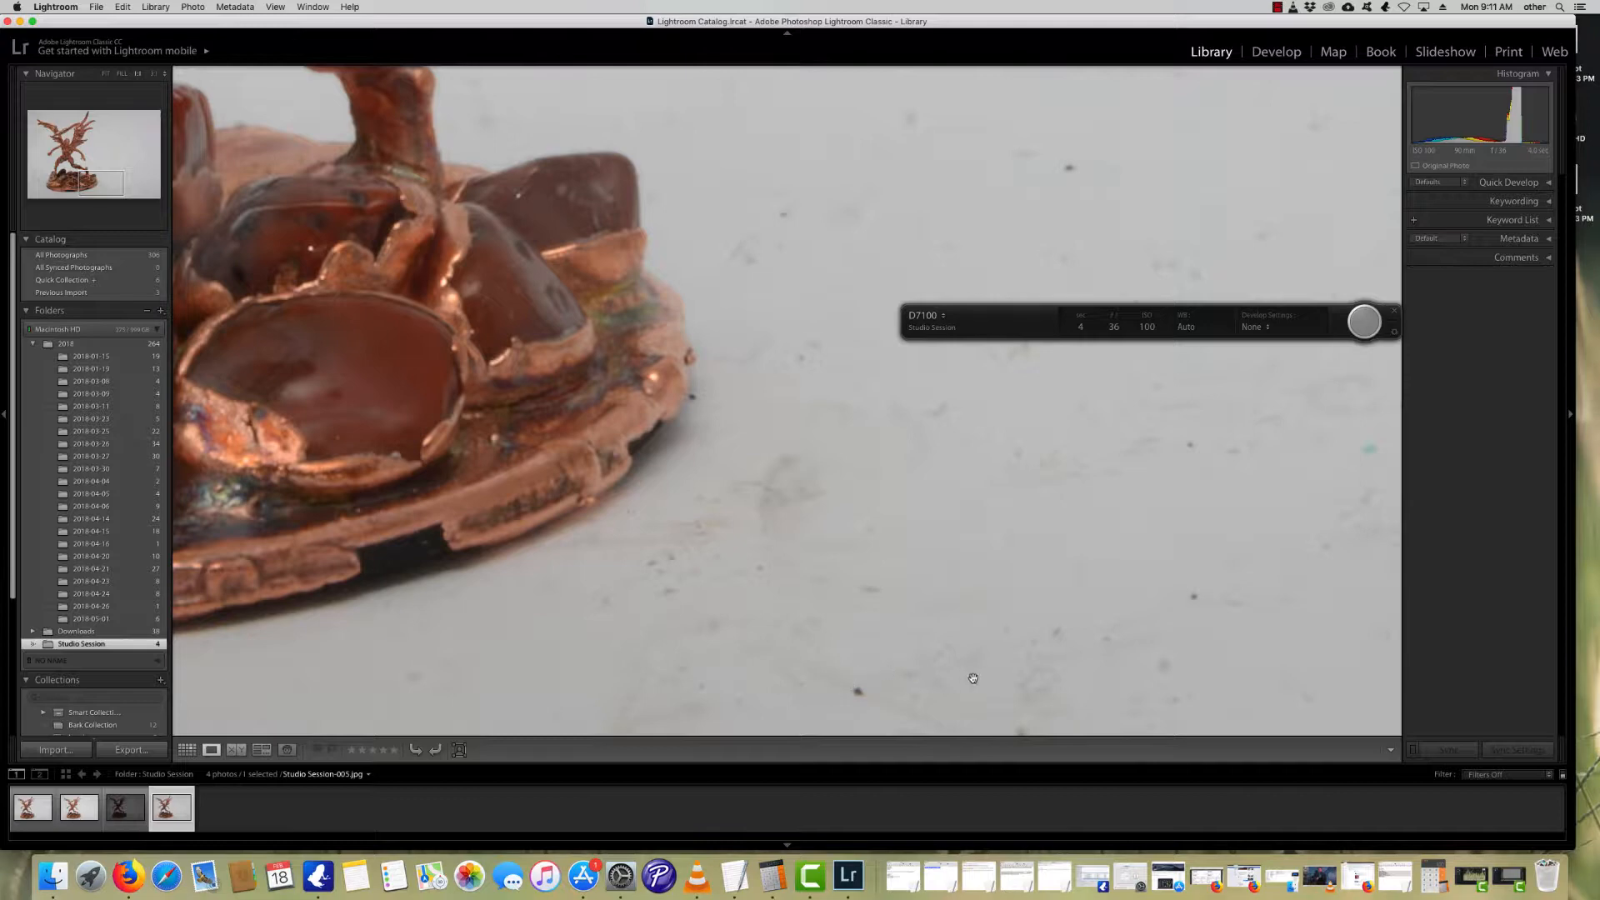
drag(964, 563, 1003, 543)
click(1003, 543)
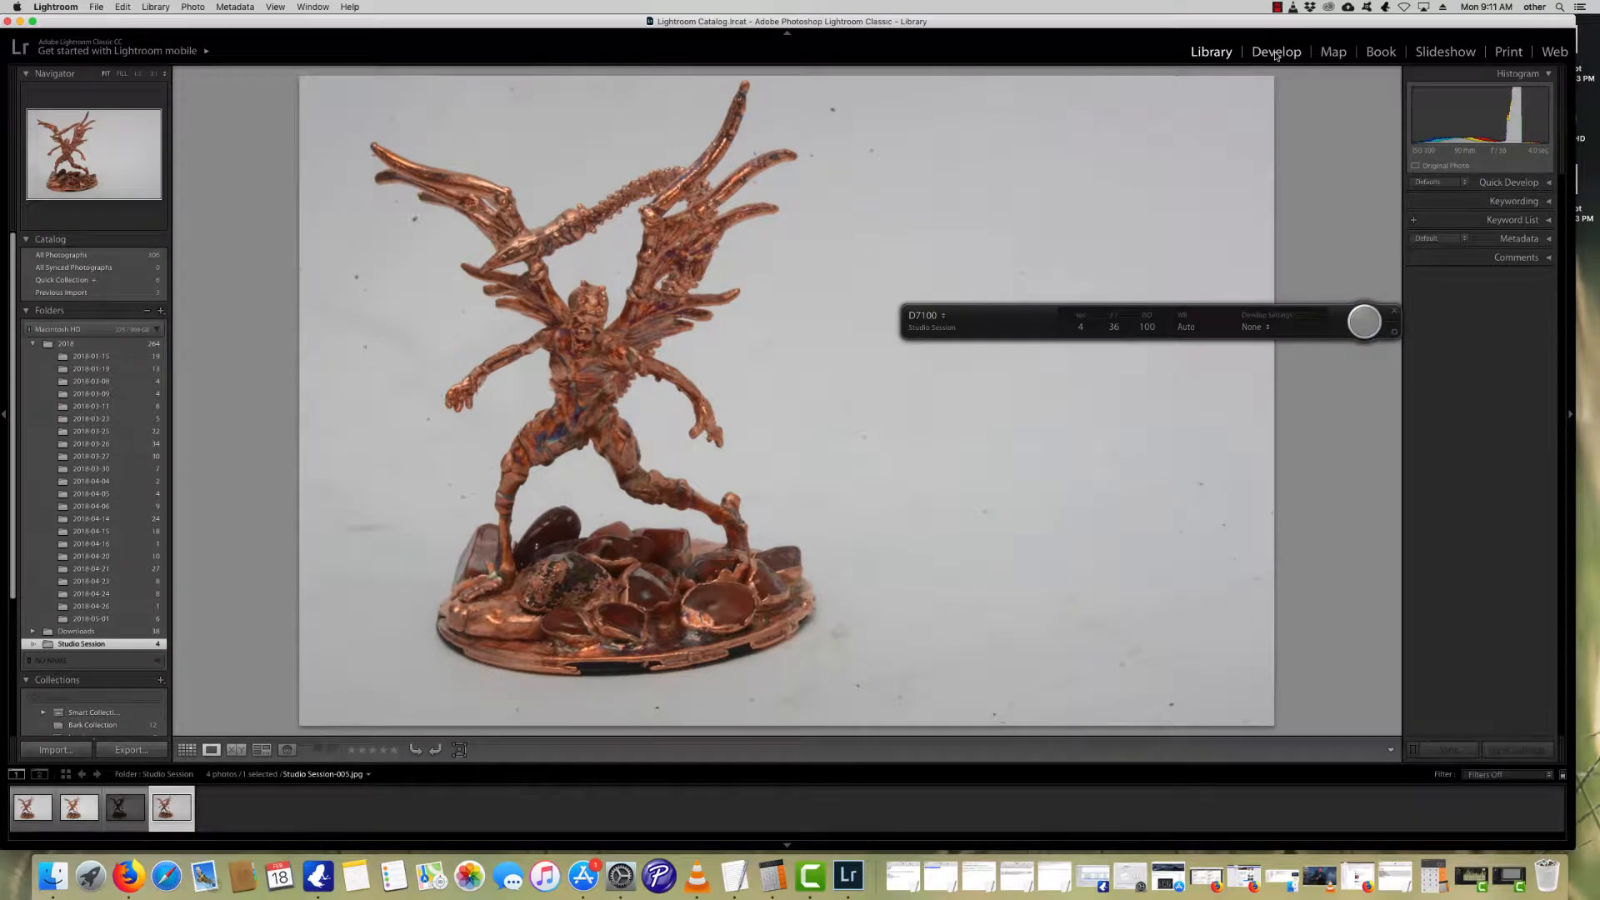
Step: In the Develop module, set the photo's sharpening amount to 61 and radius to 1.5, and check the torso up close
click(1275, 54)
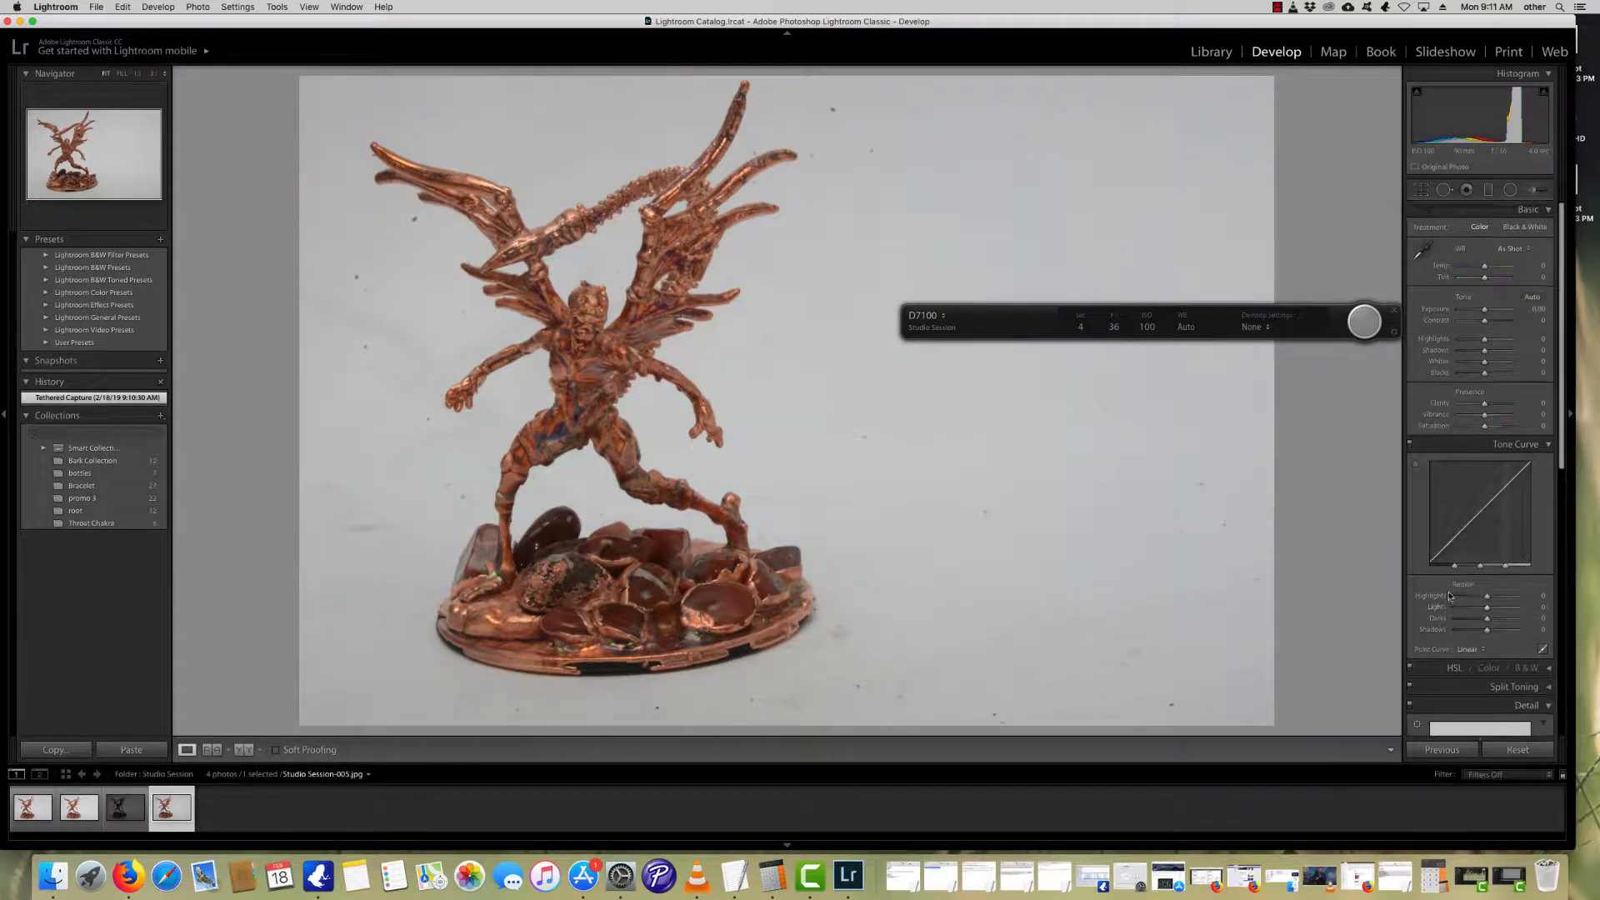
scroll(1449, 590, down, 3)
scroll(1459, 600, down, 2)
drag(1459, 607, 1483, 621)
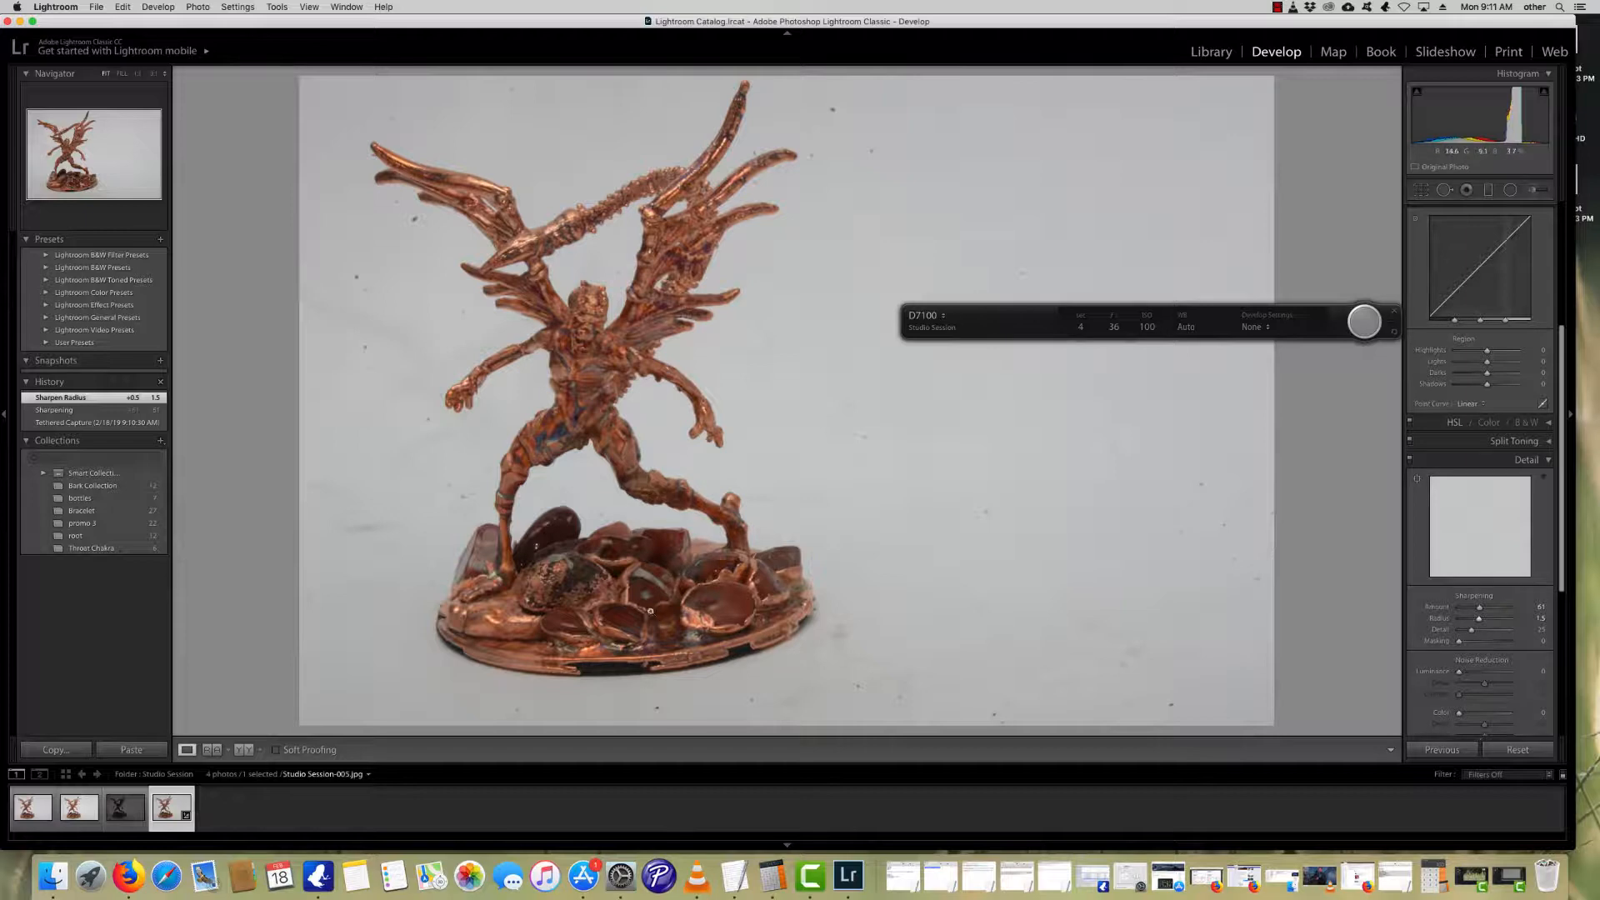
click(583, 356)
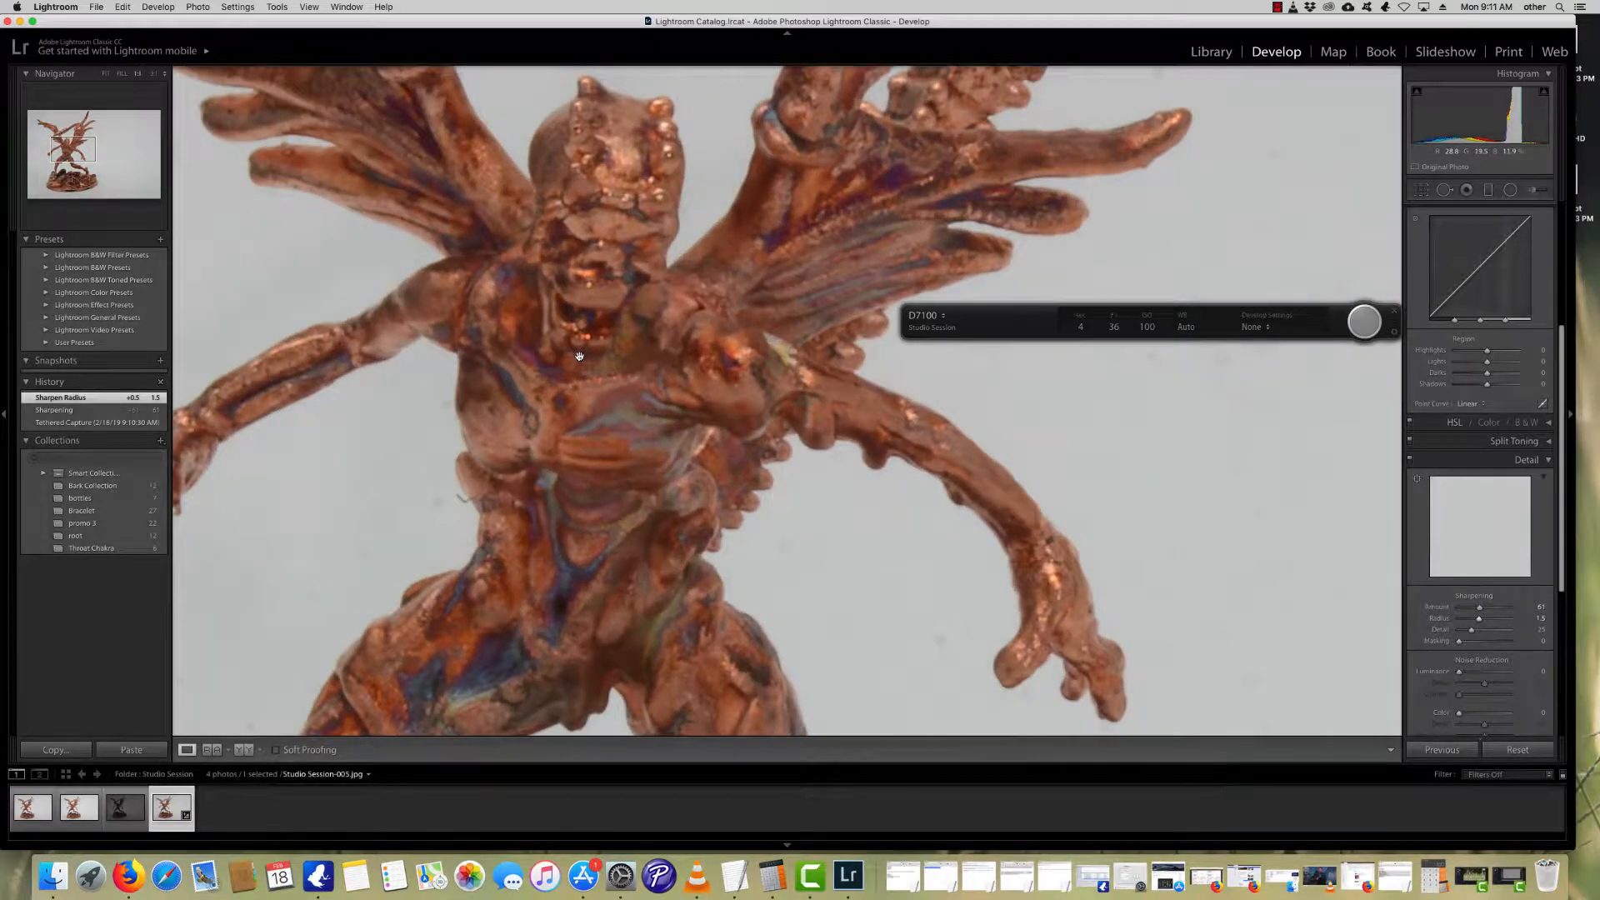
Step: Compare the f/36 photo with and without its Detail adjustments, ending with them enabled
click(1409, 461)
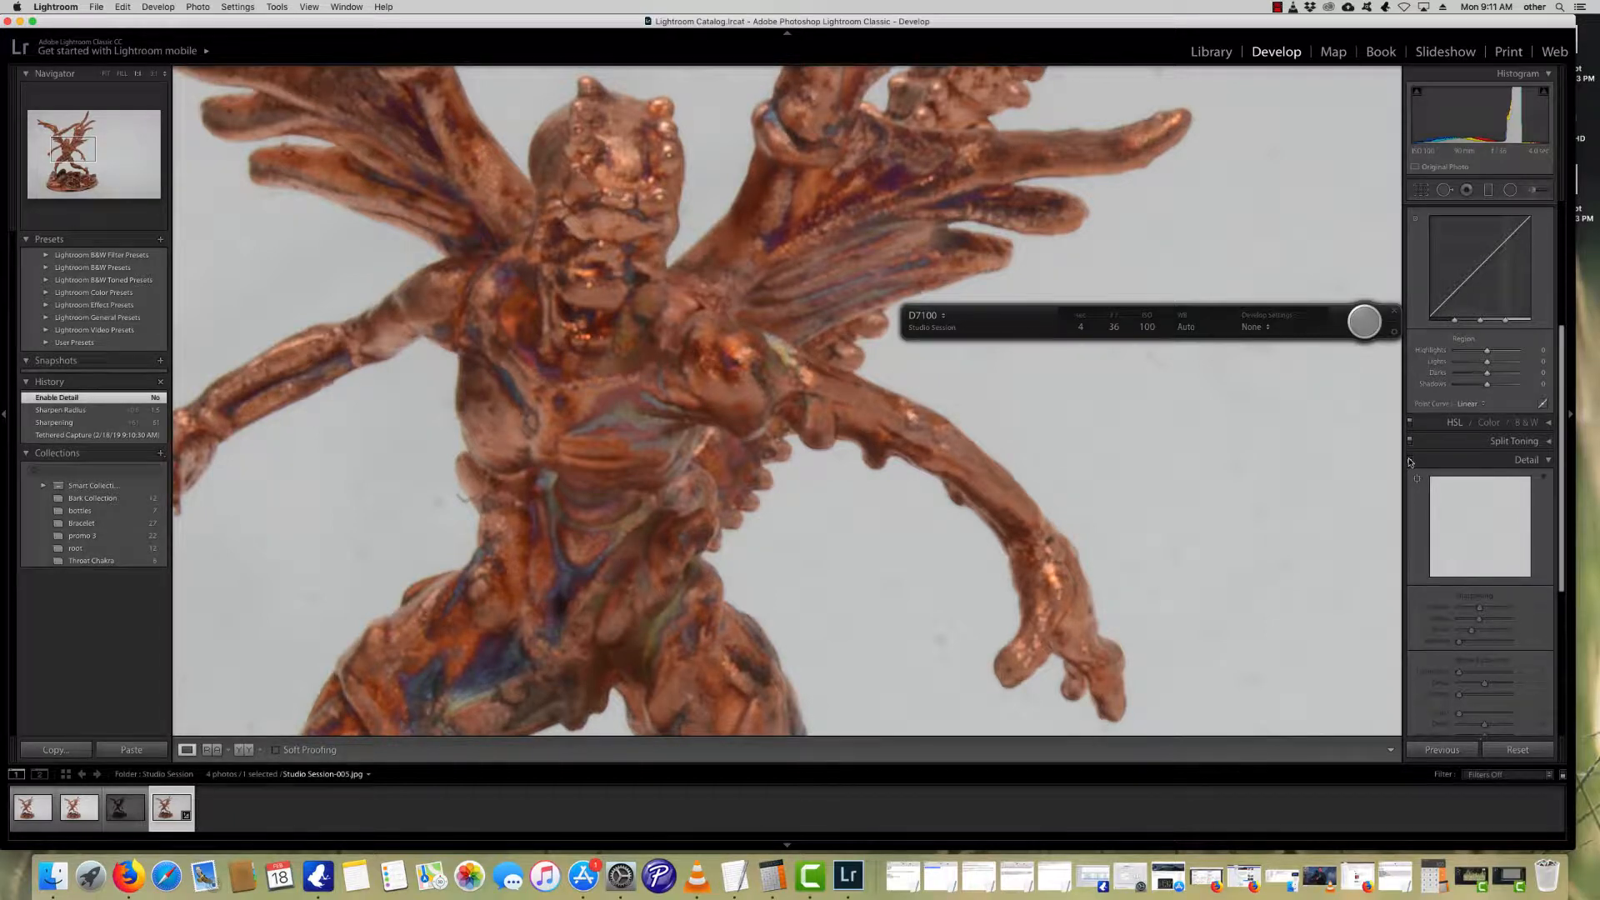
click(1409, 460)
click(1409, 461)
click(1409, 461)
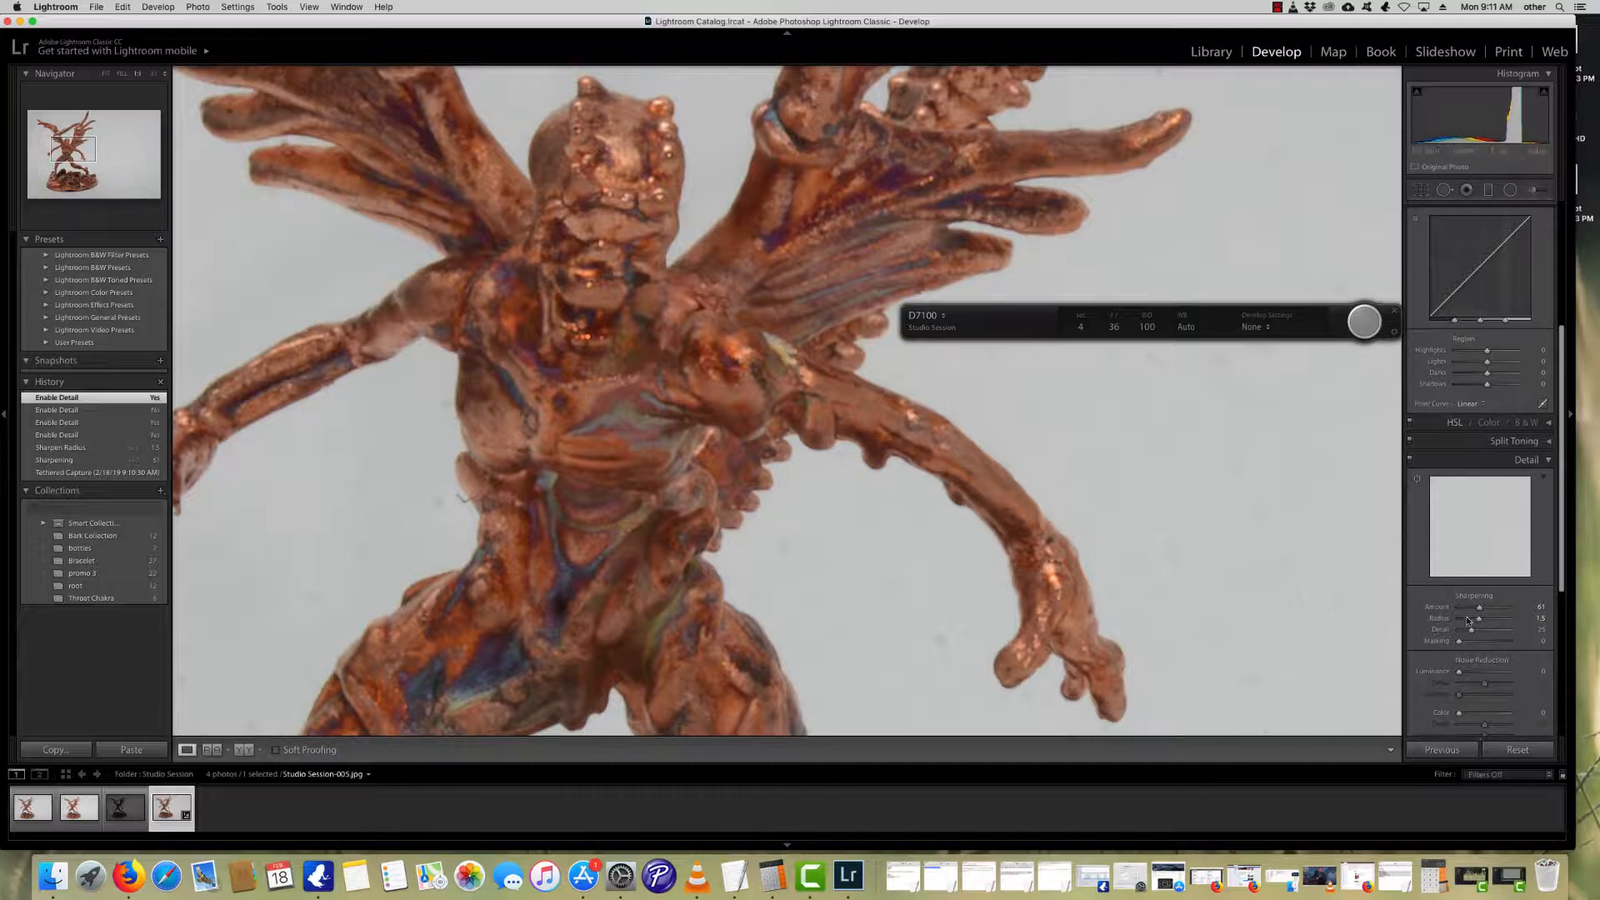
Step: Set the luminance noise reduction of the f/36 photo to 23
scroll(1480, 636, down, 1)
drag(1464, 639, 1471, 639)
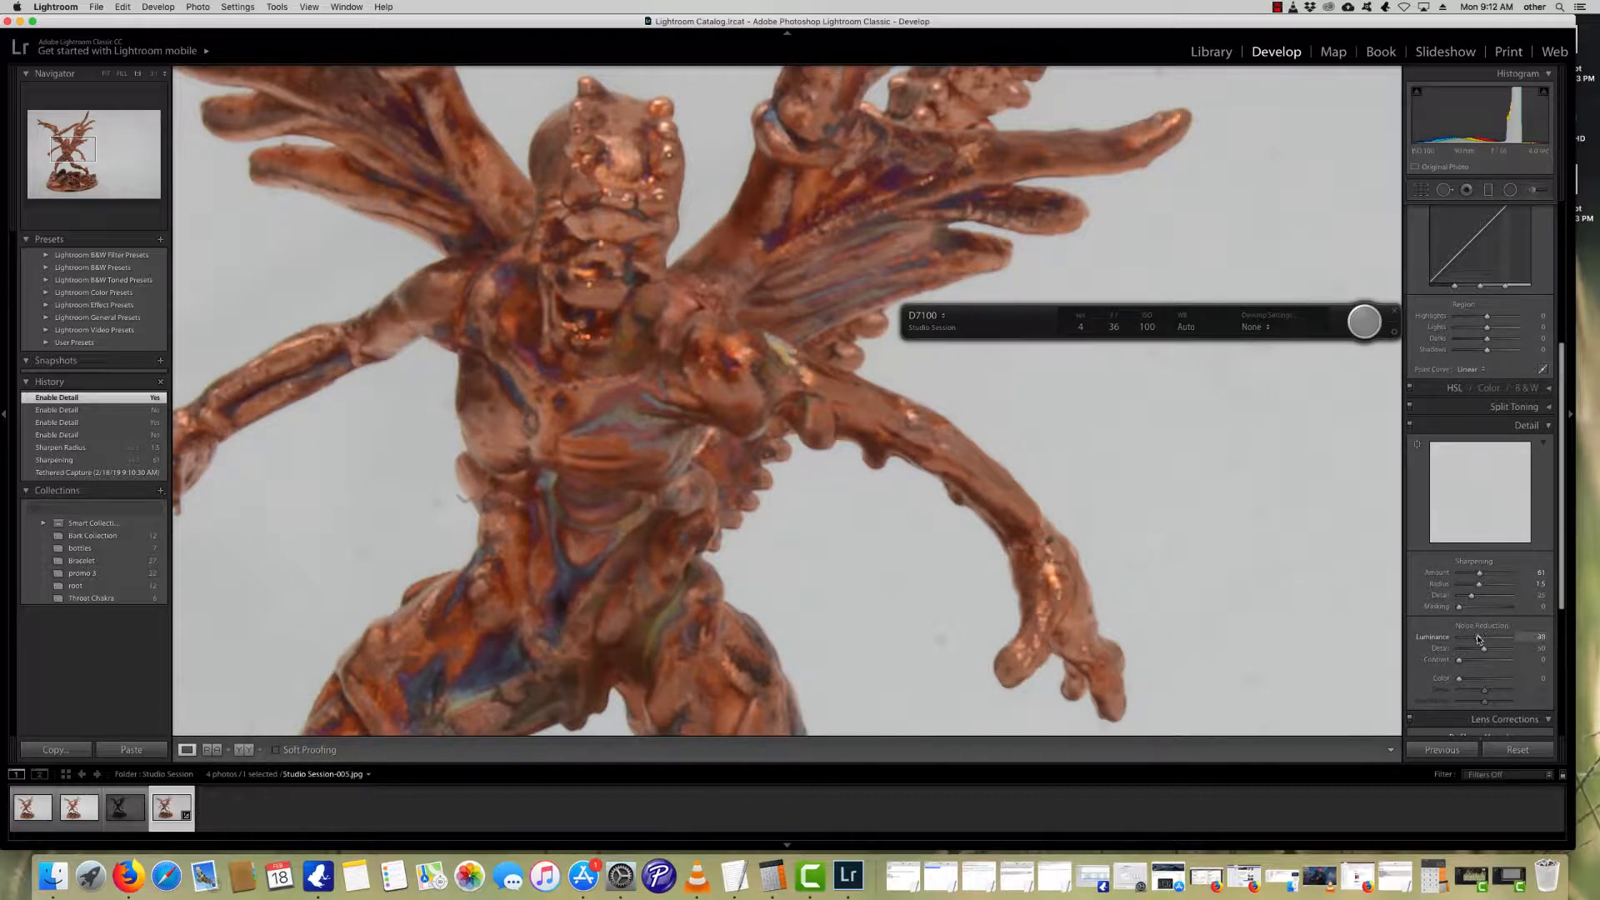
drag(1473, 639, 1472, 639)
click(1470, 639)
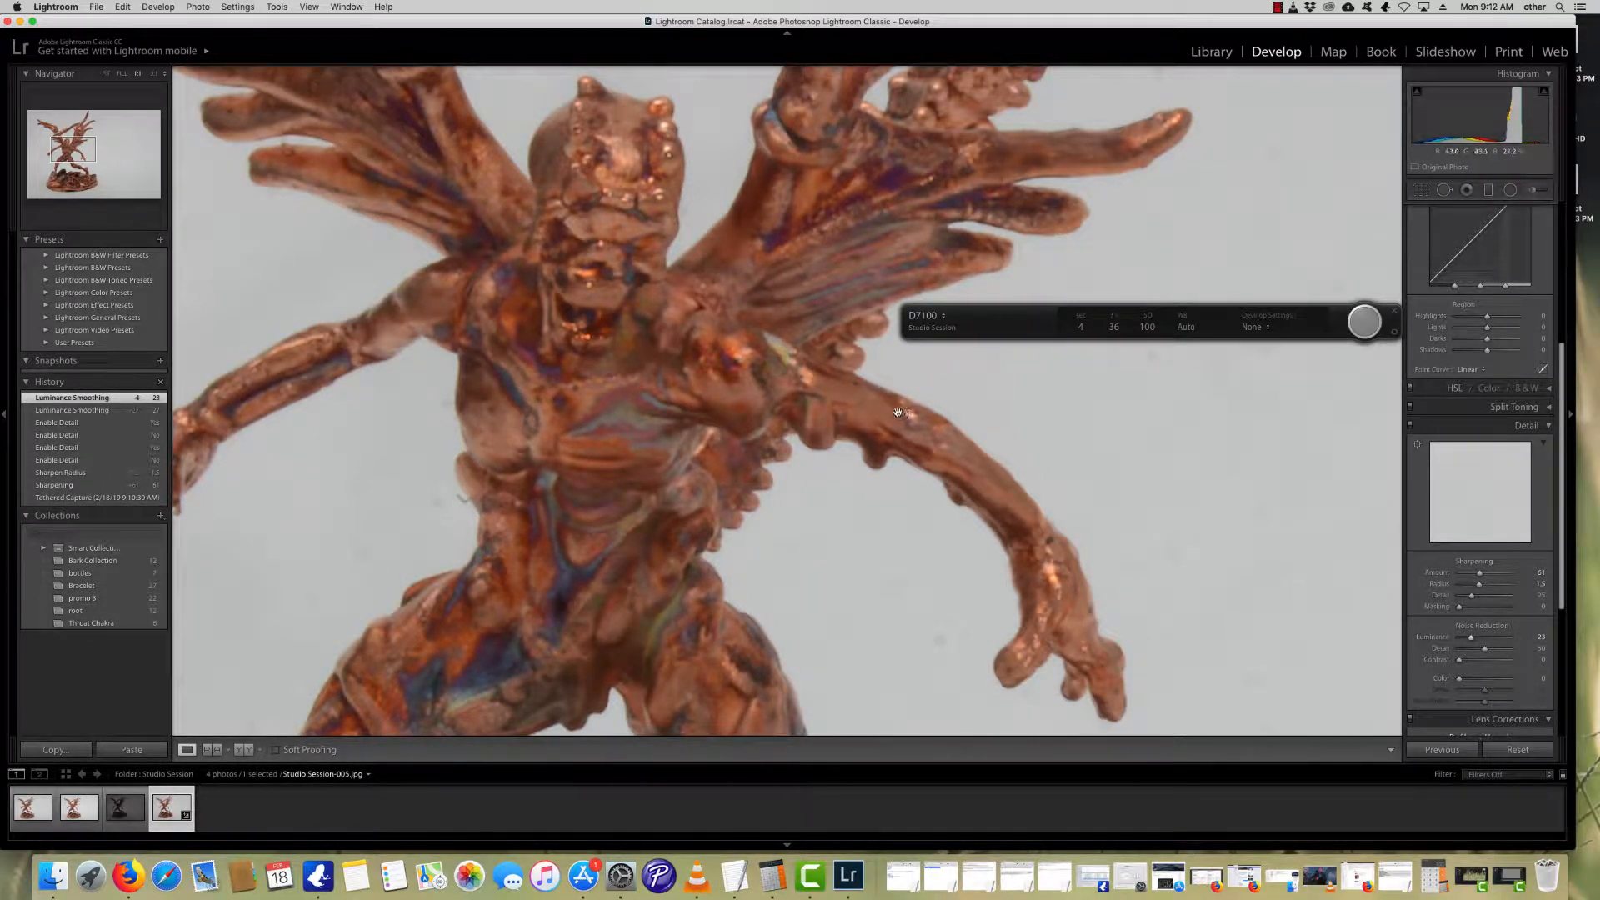
Step: Inspect the smoothed figurine's torso, arms and face and the background specks near the upper wing at close zoom
click(699, 268)
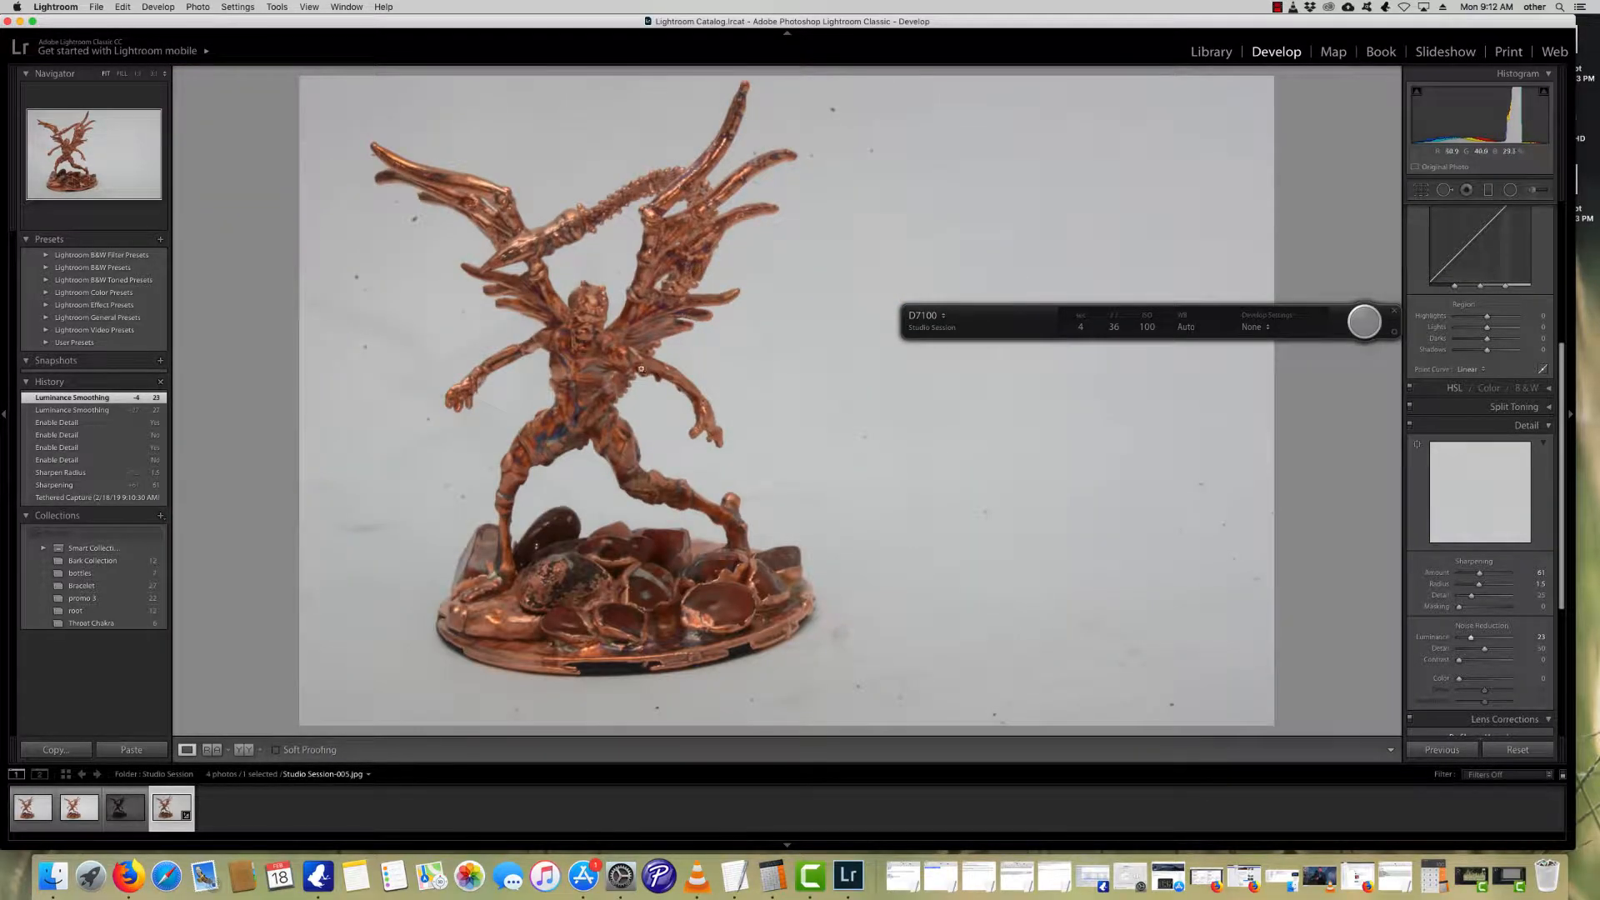
click(661, 351)
drag(474, 320, 678, 332)
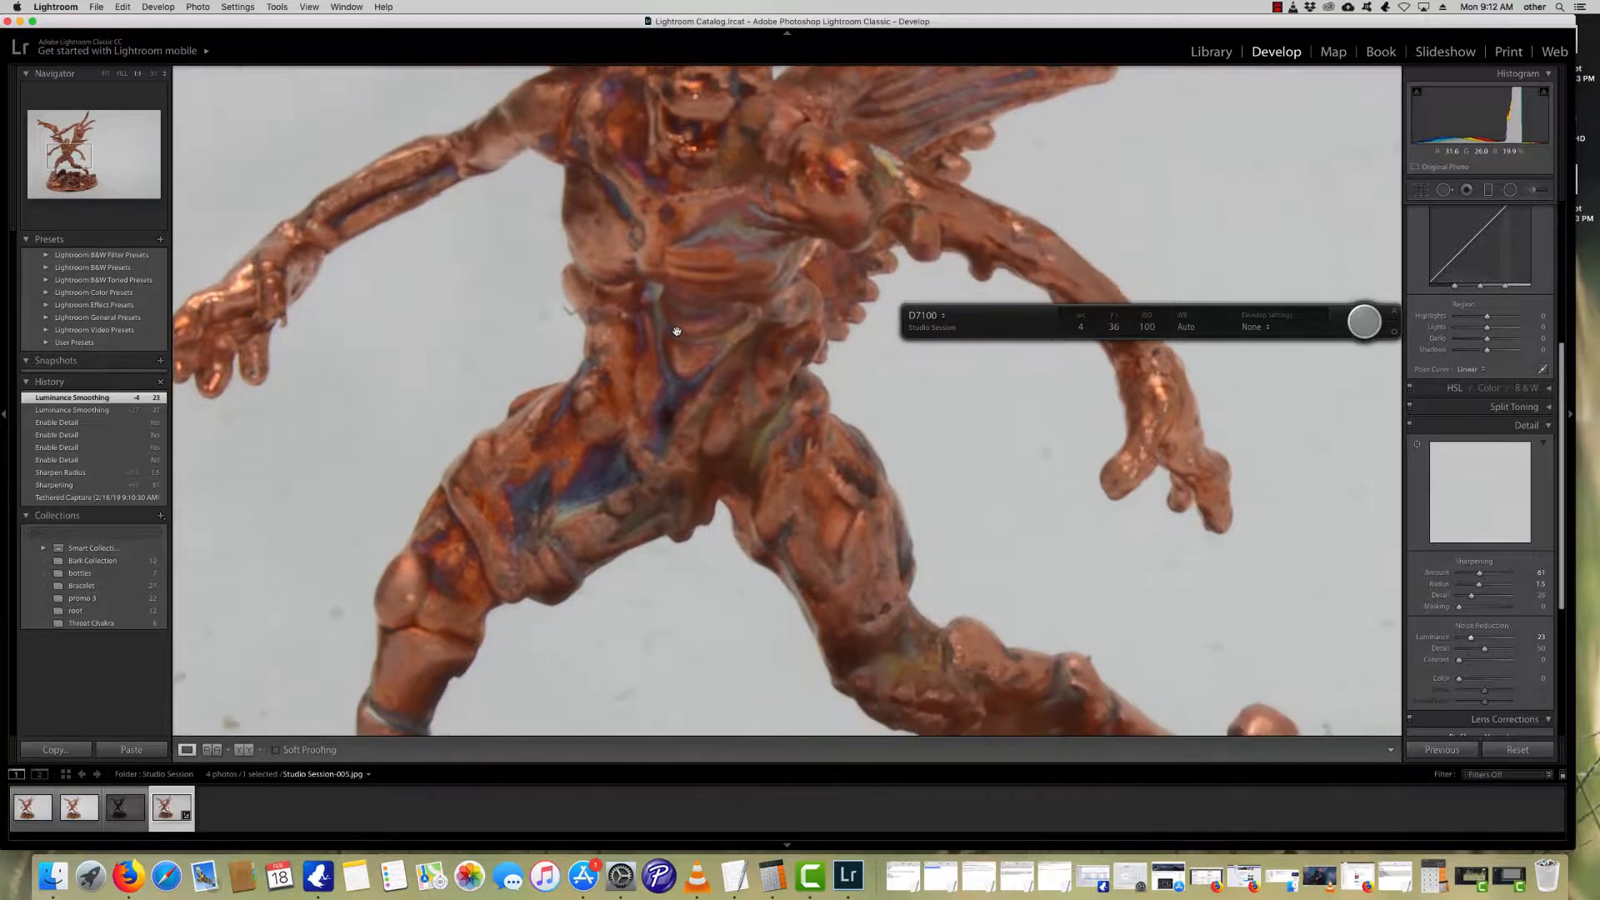
click(675, 329)
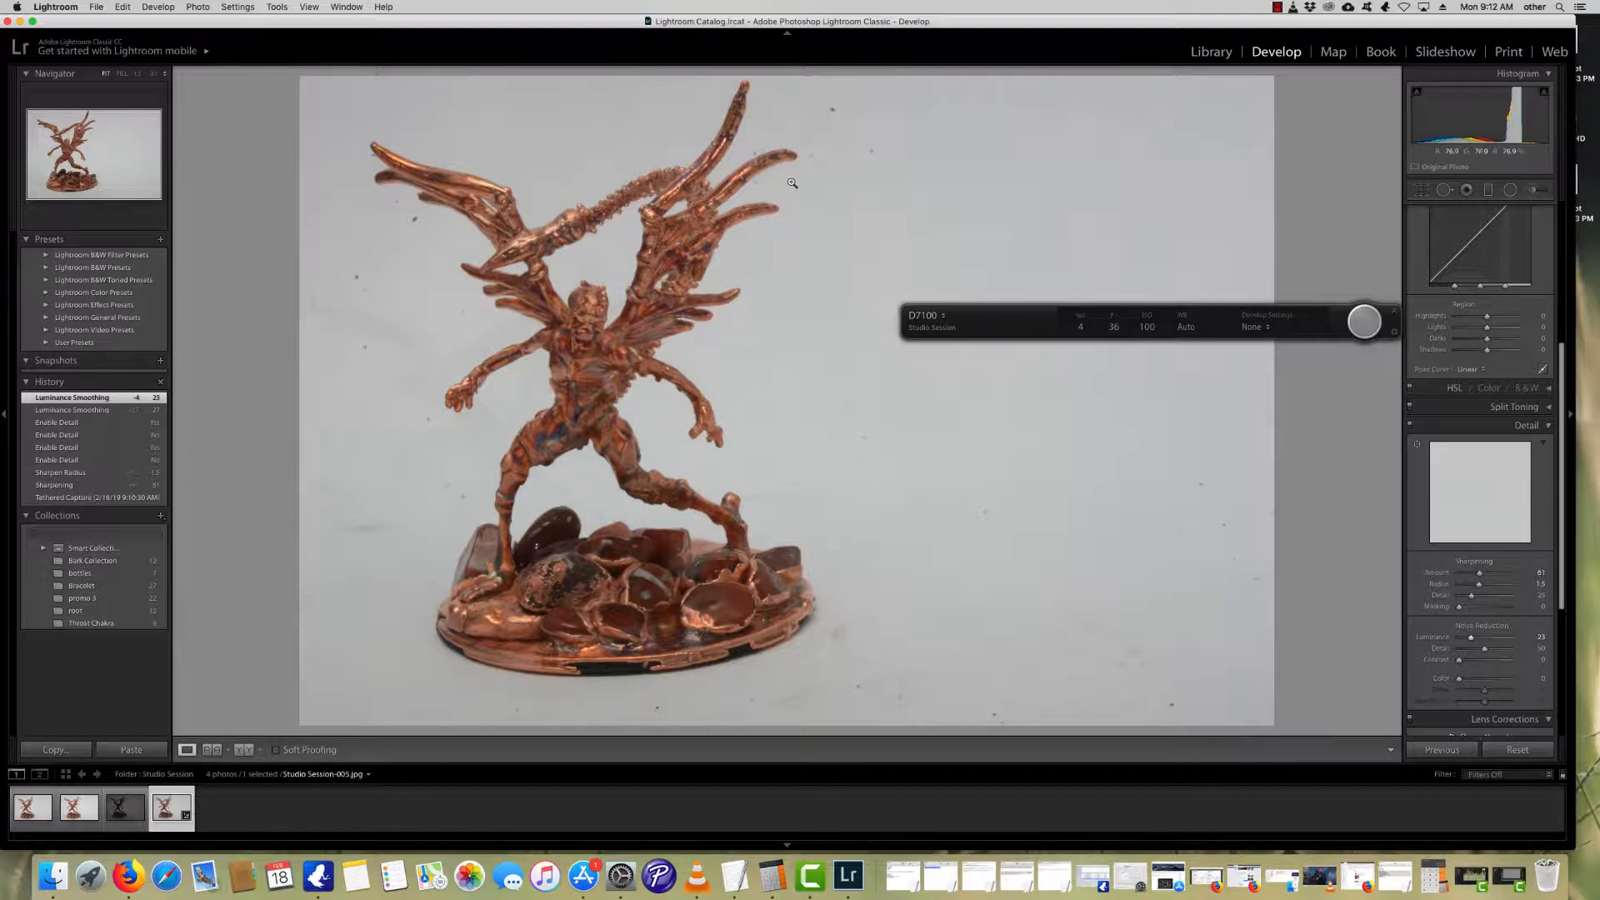
drag(830, 109, 666, 449)
click(580, 324)
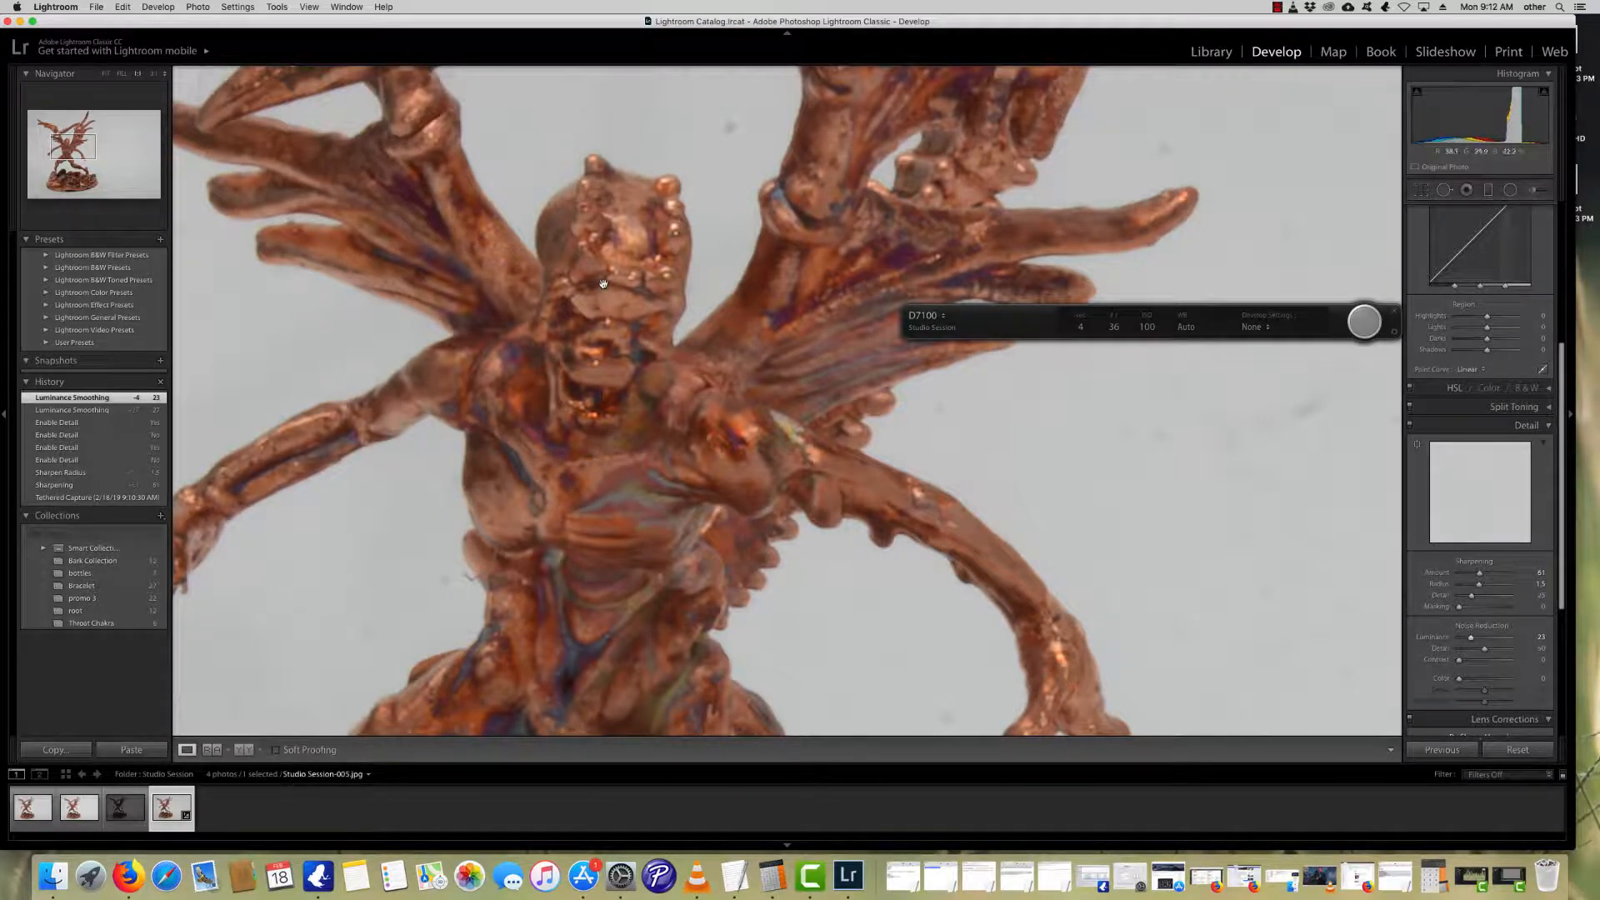
click(598, 392)
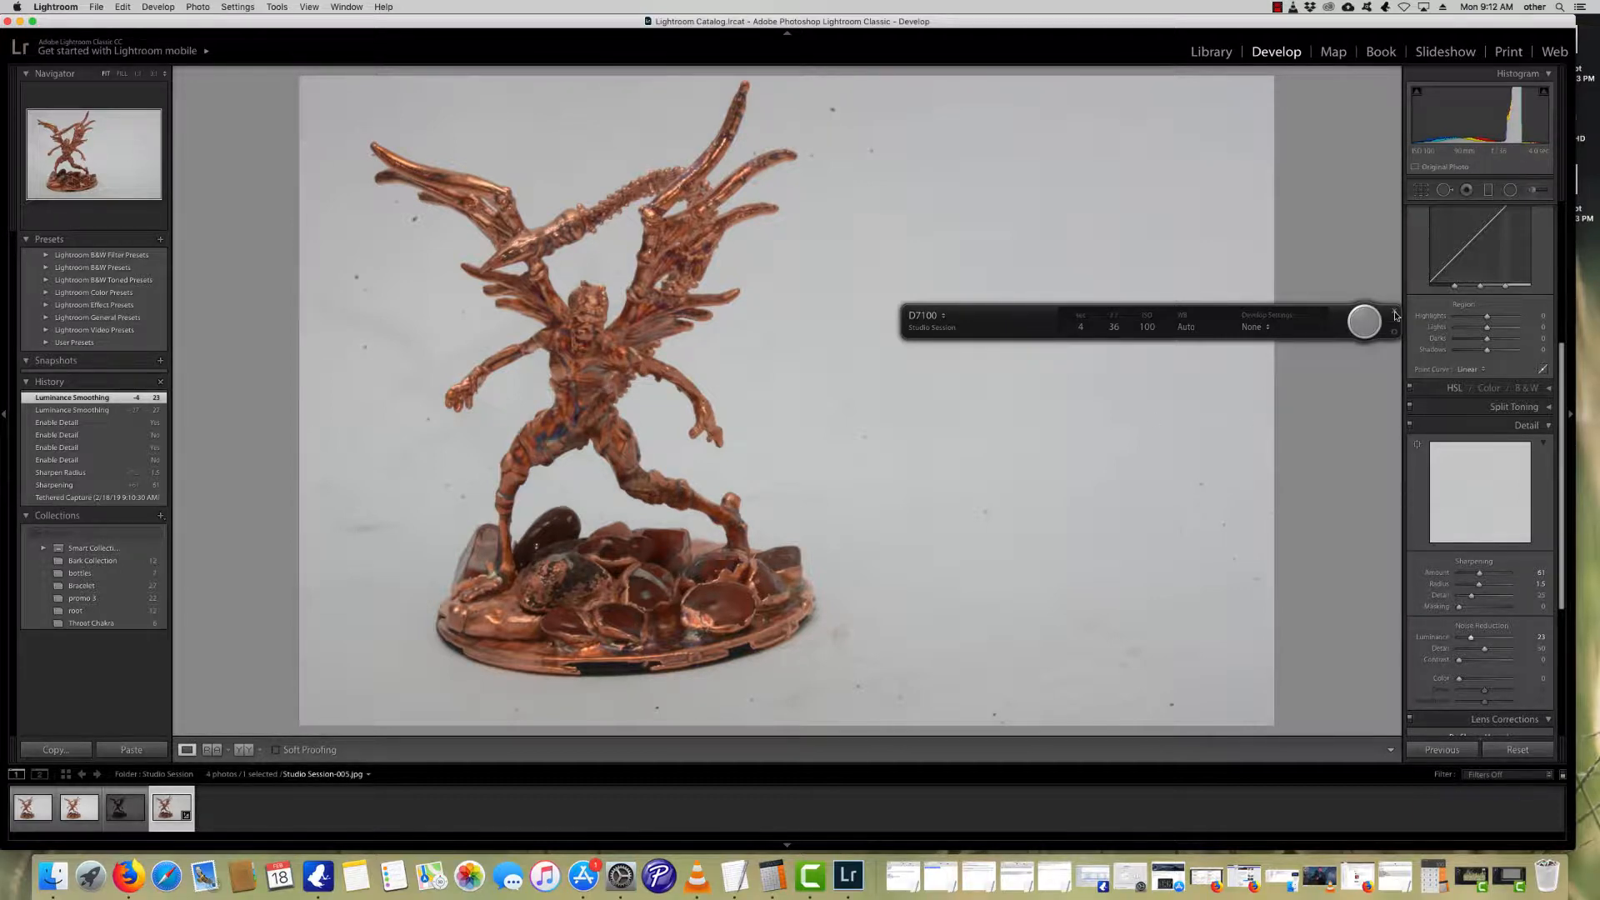
click(1277, 8)
click(1304, 17)
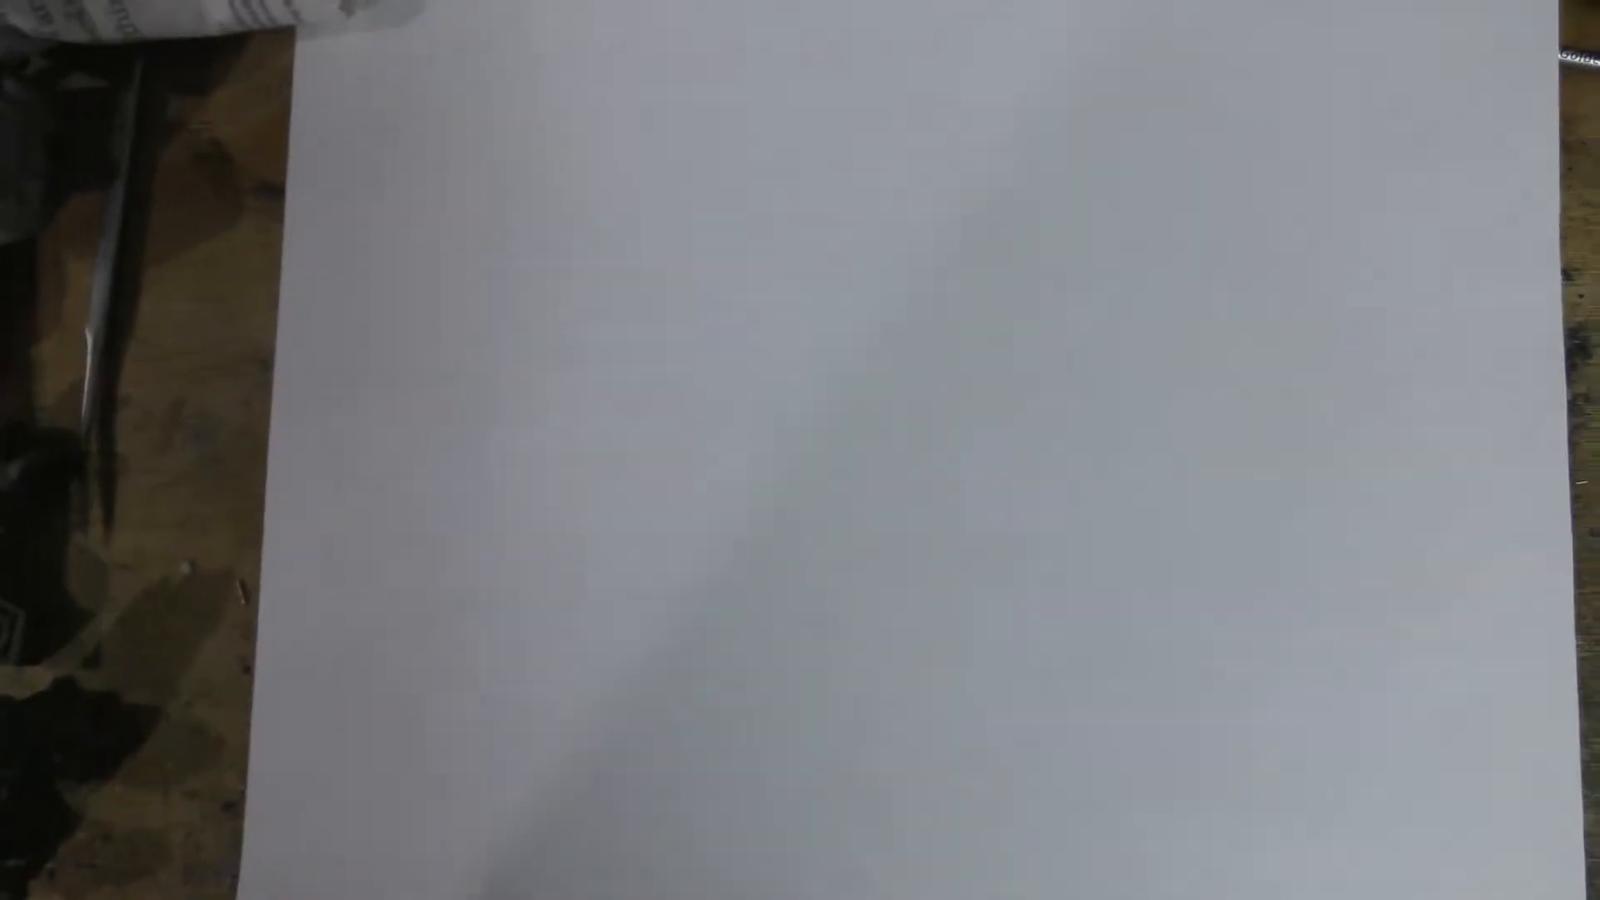
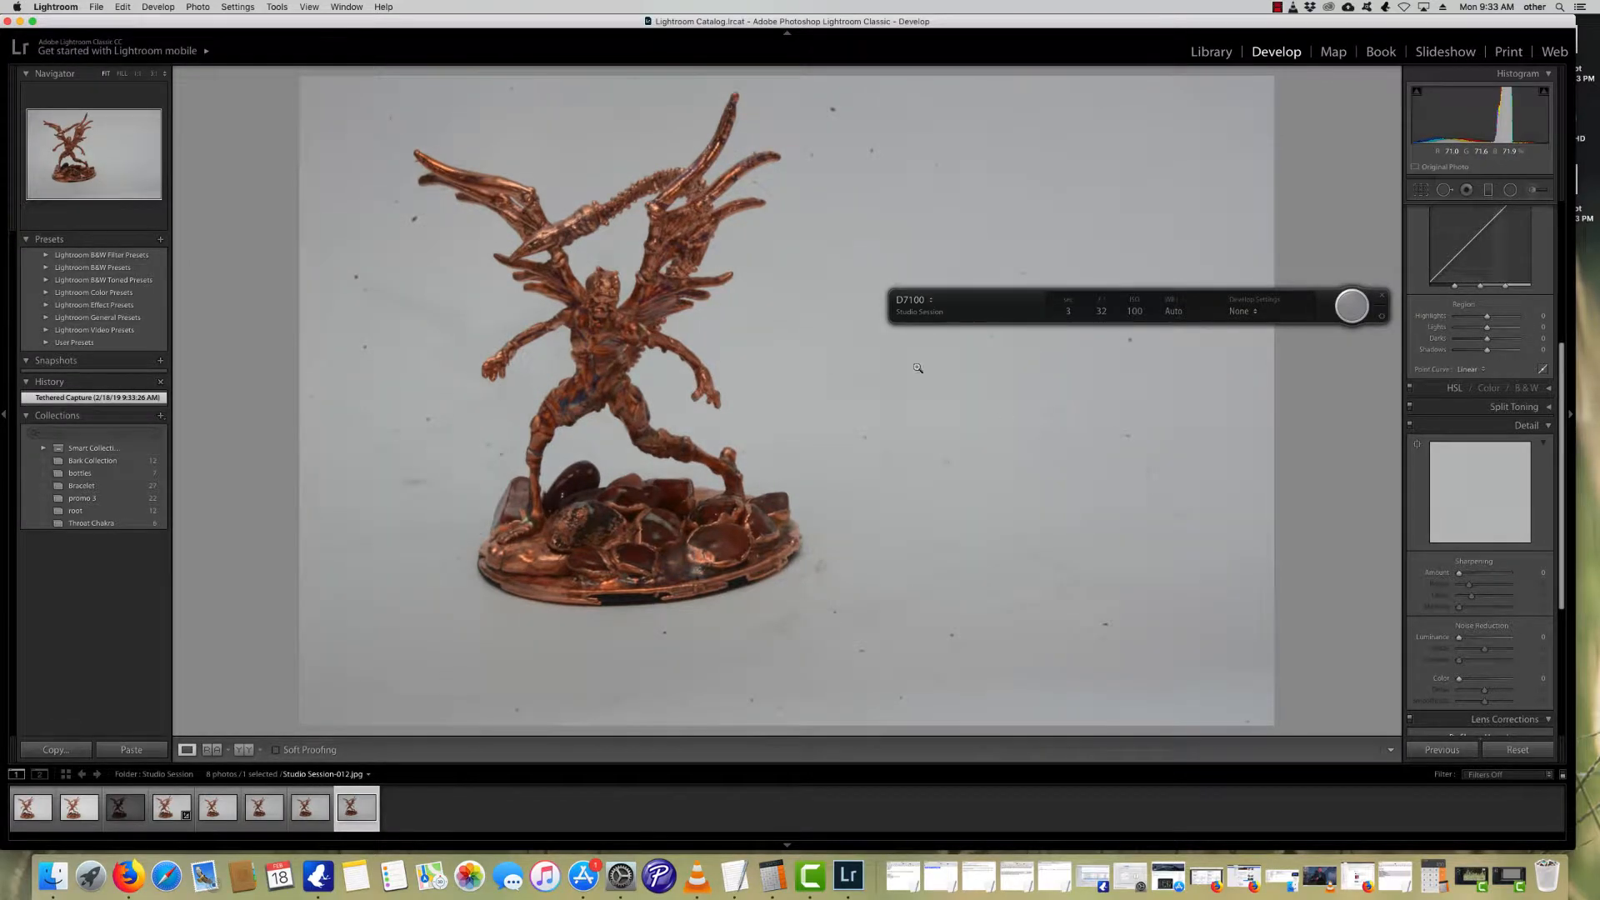
Step: Check the torso and wing in the new f/32 photo up close, and compare its framing with the preceding shot
click(617, 314)
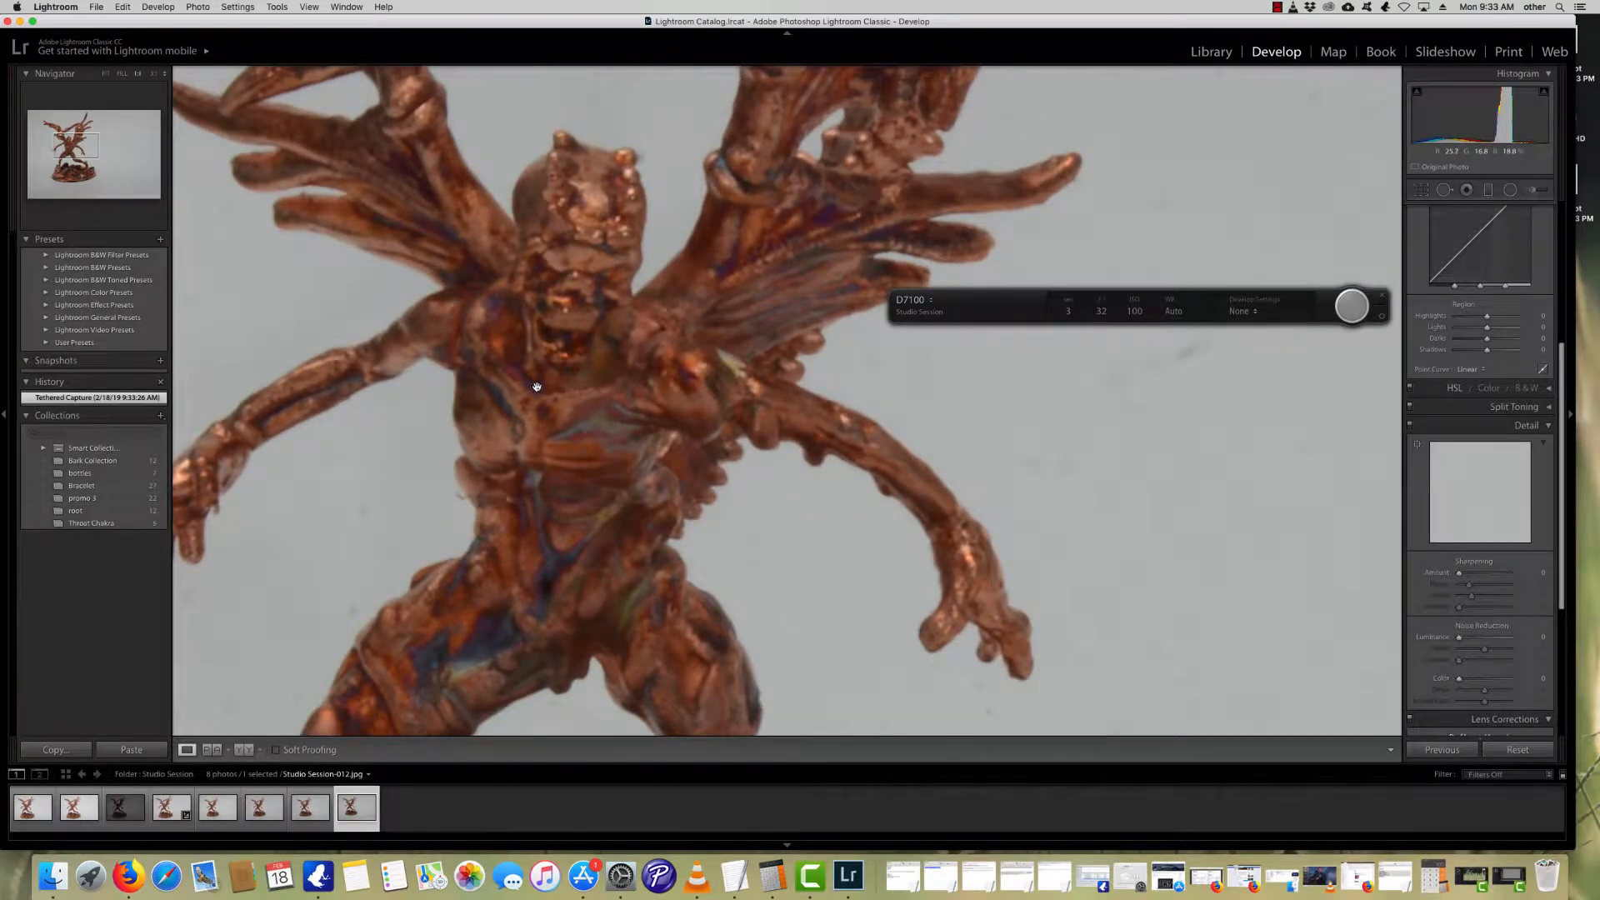
click(536, 387)
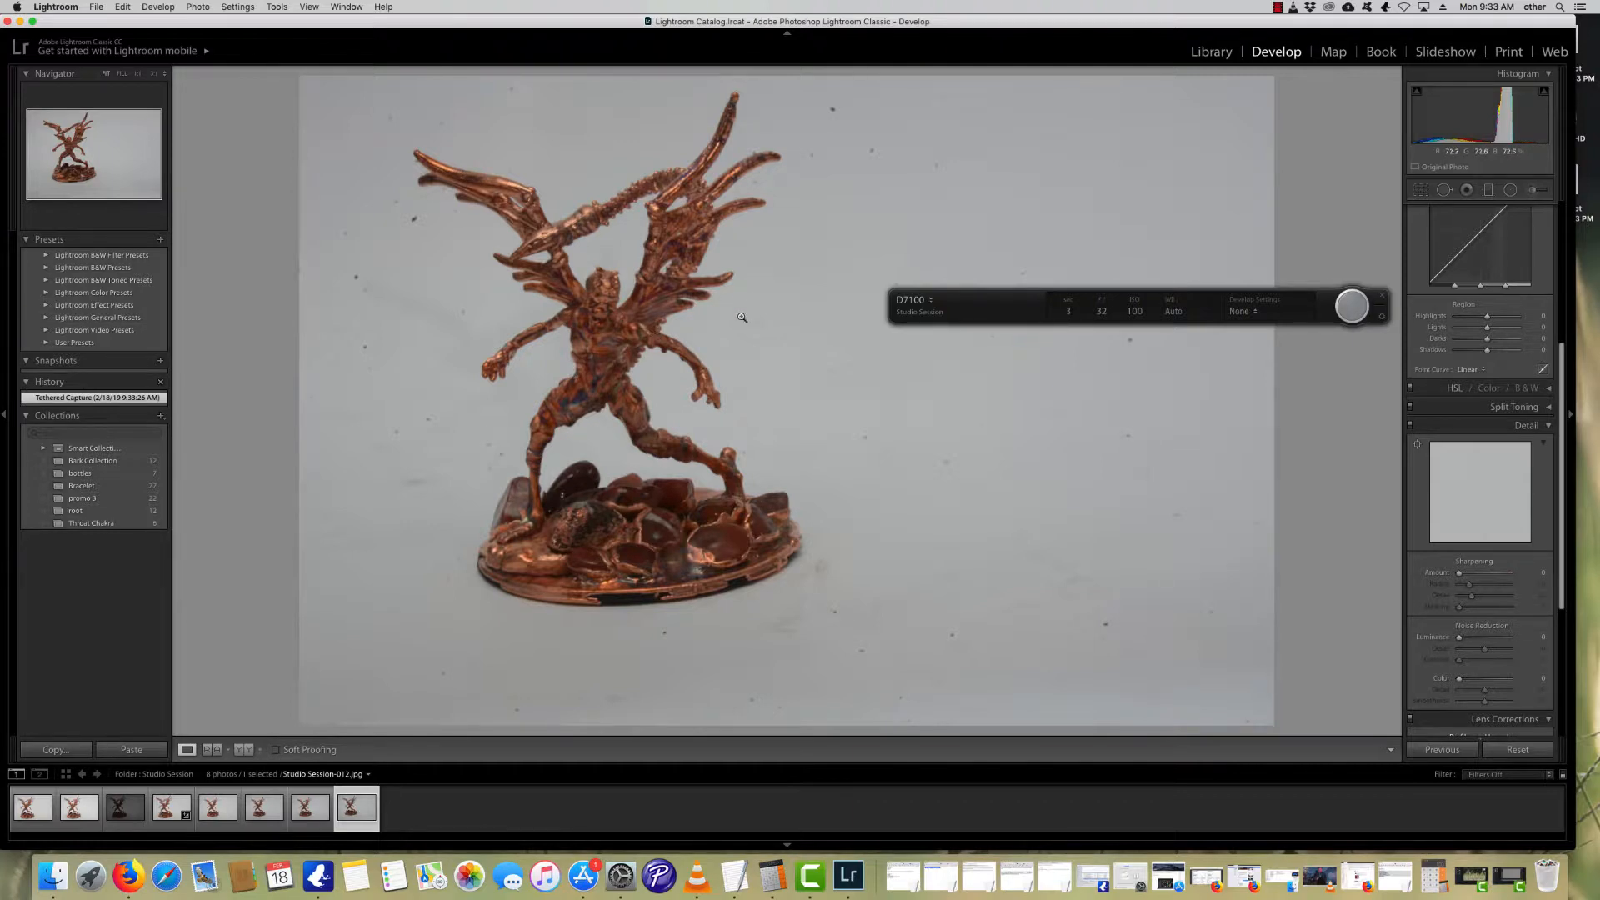
click(711, 210)
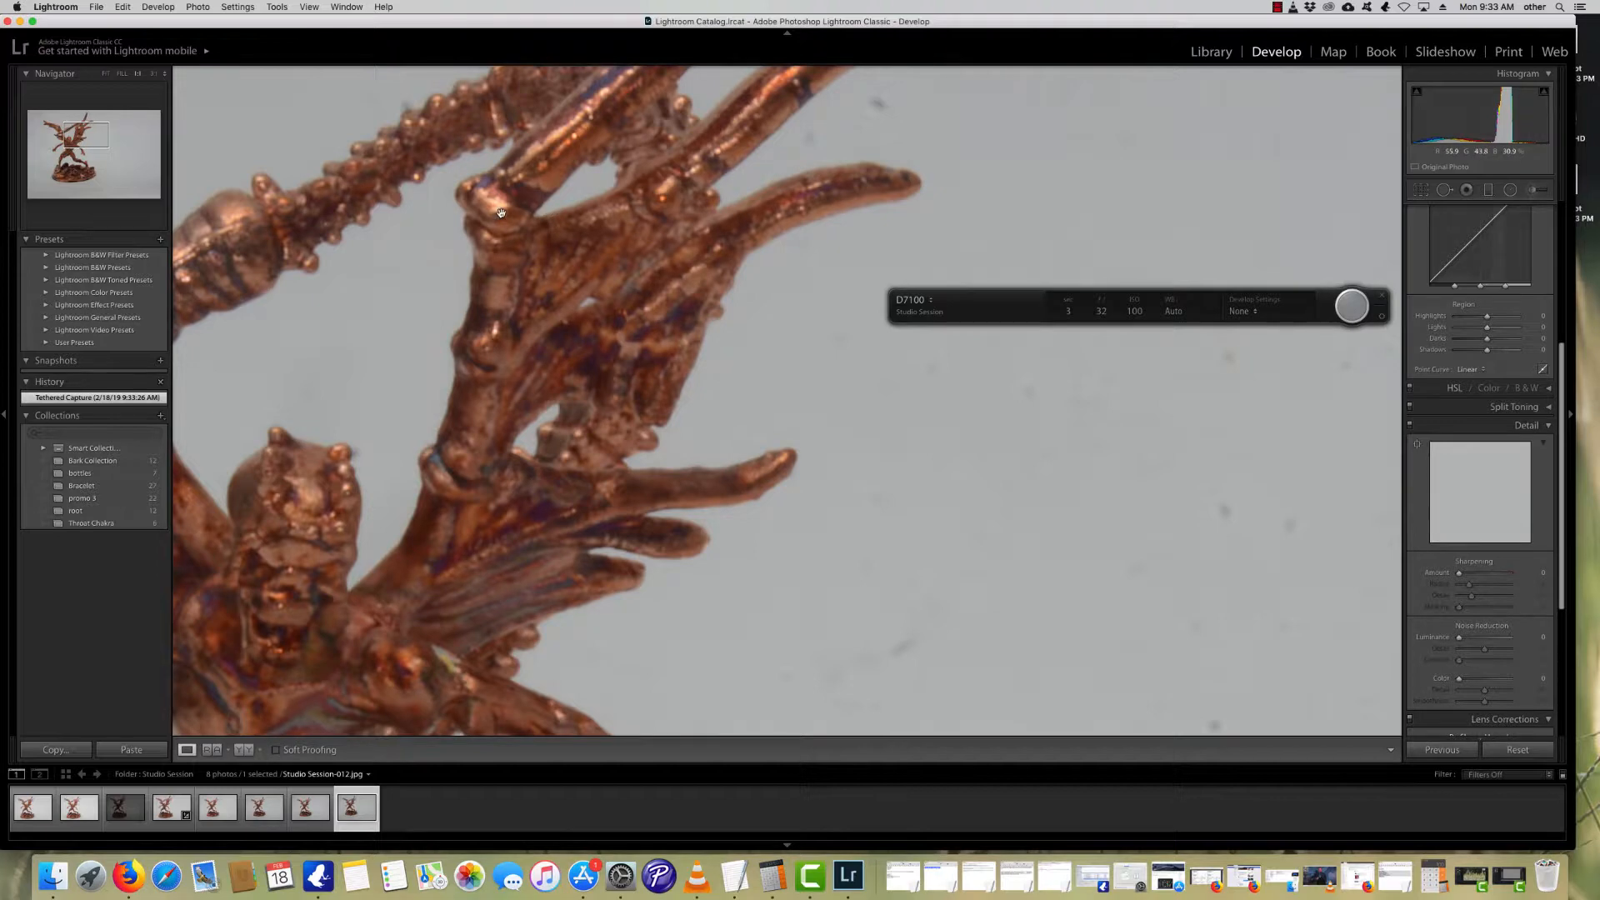
click(518, 237)
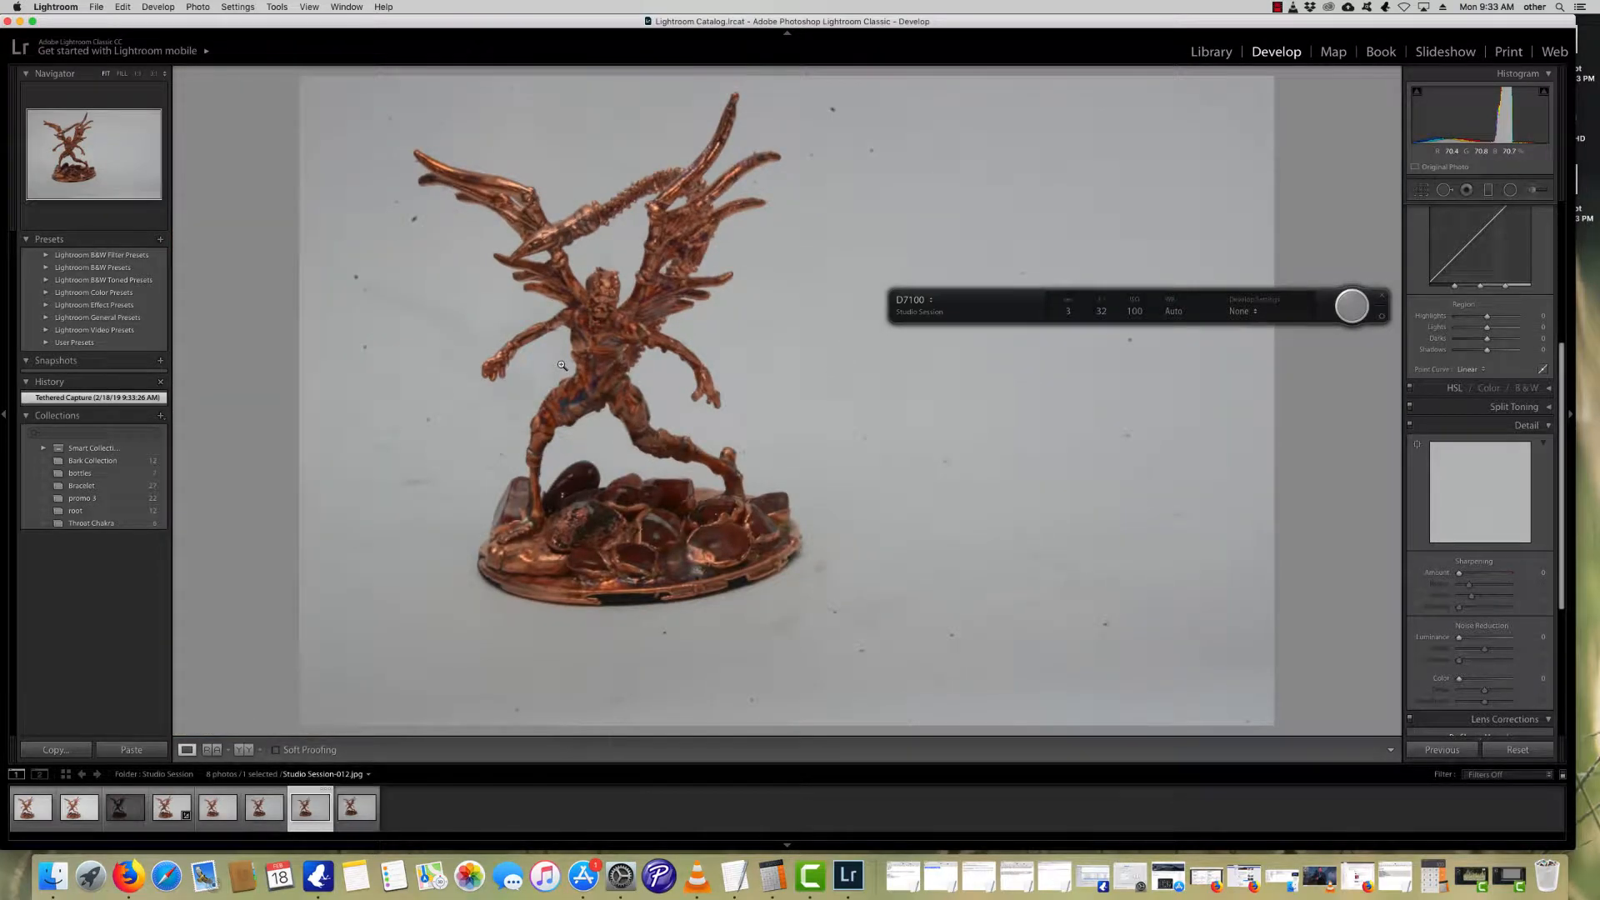
key(Left)
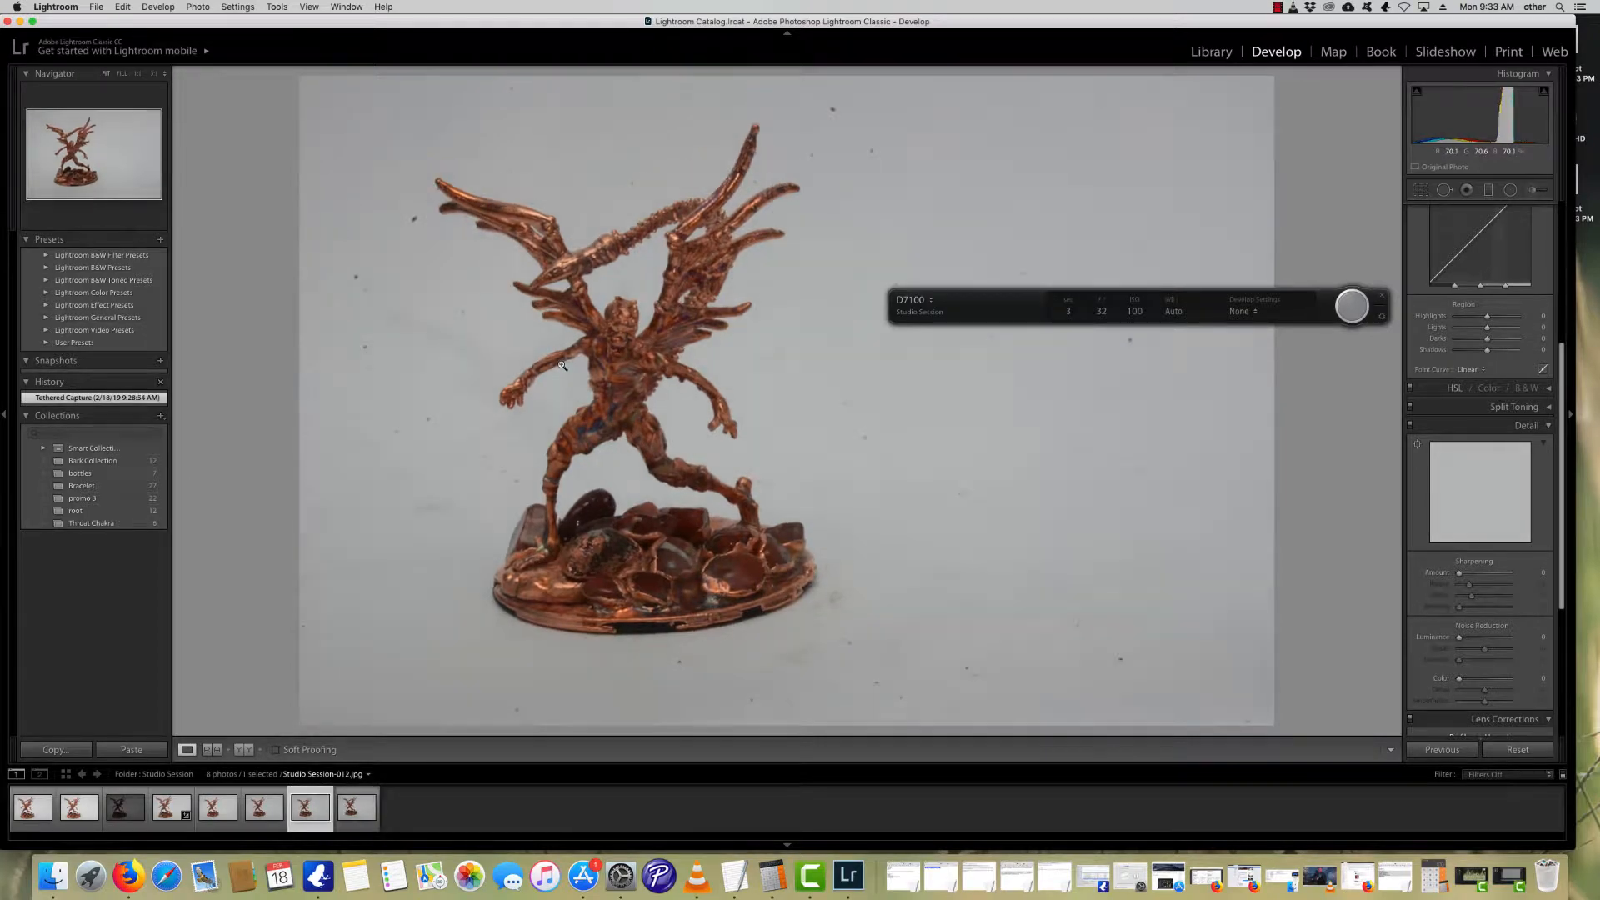
key(Right)
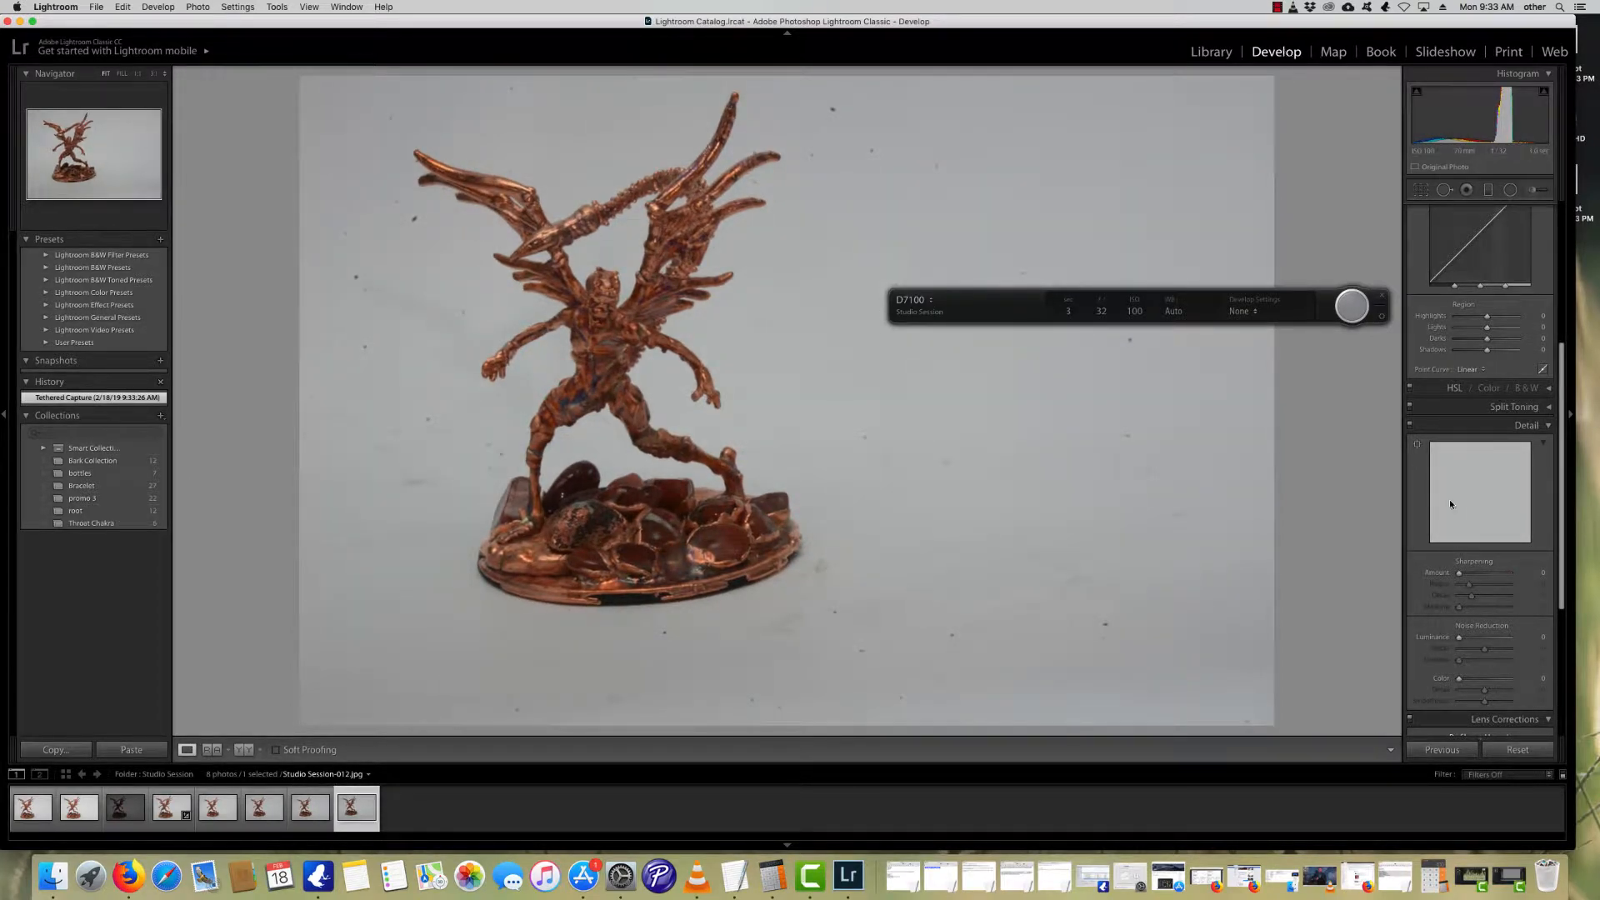
Step: Sharpen the newest f/32 photo with an amount of 69 and a radius of 1.6
click(1481, 573)
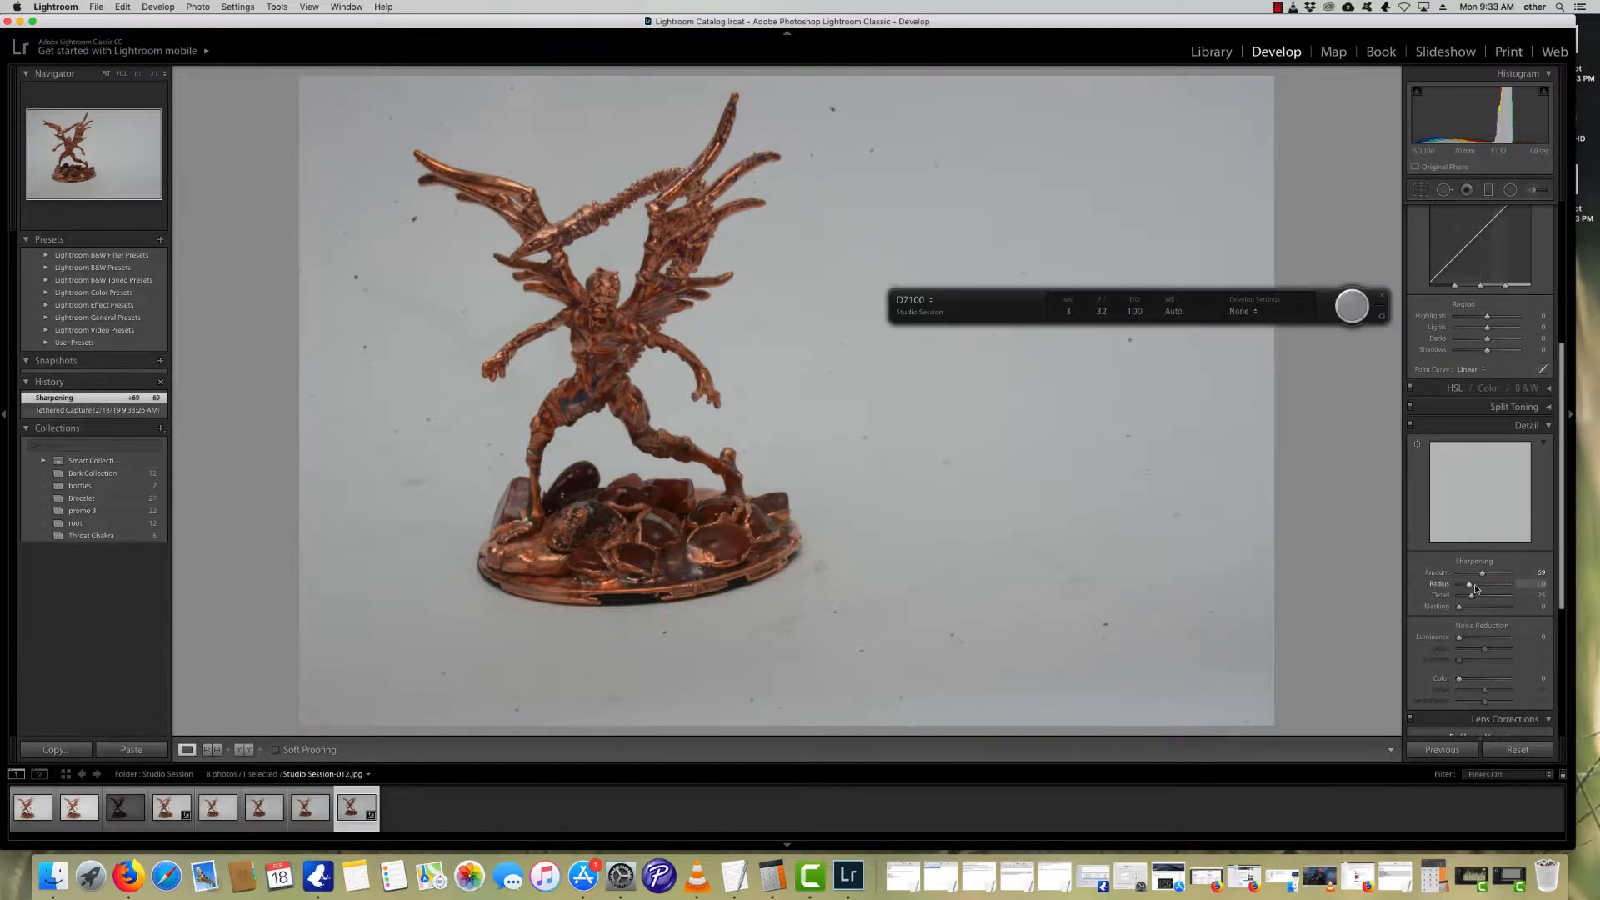
drag(1483, 588, 1483, 586)
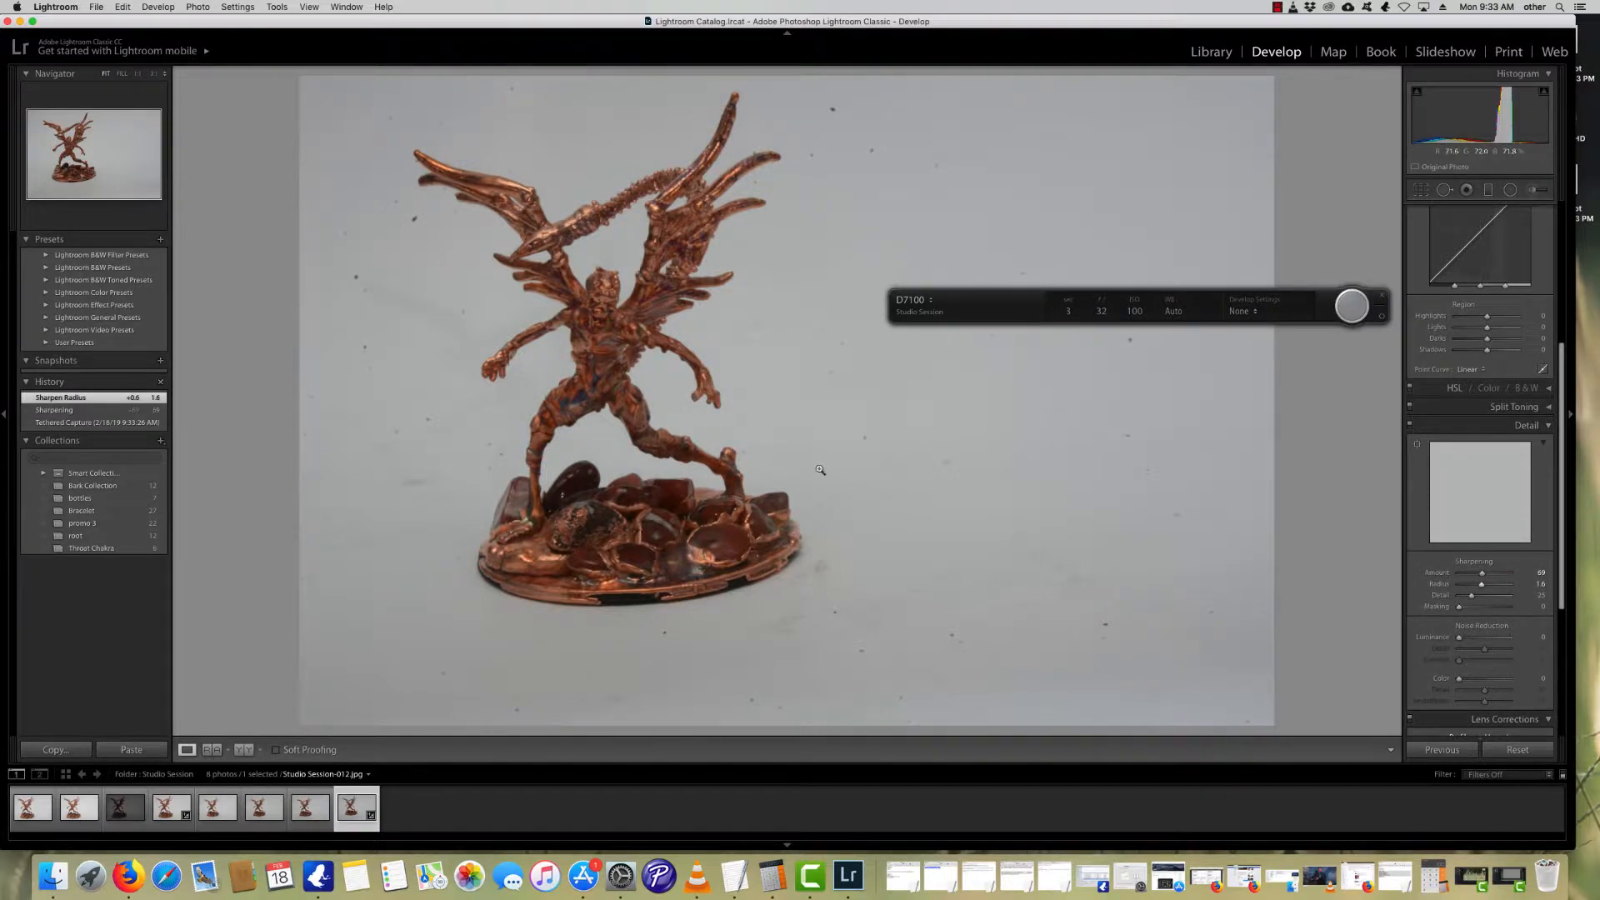
Step: Examine the sharpened detail across the figurine's arm, wings, tail, head, legs and base stones at close zoom
click(684, 358)
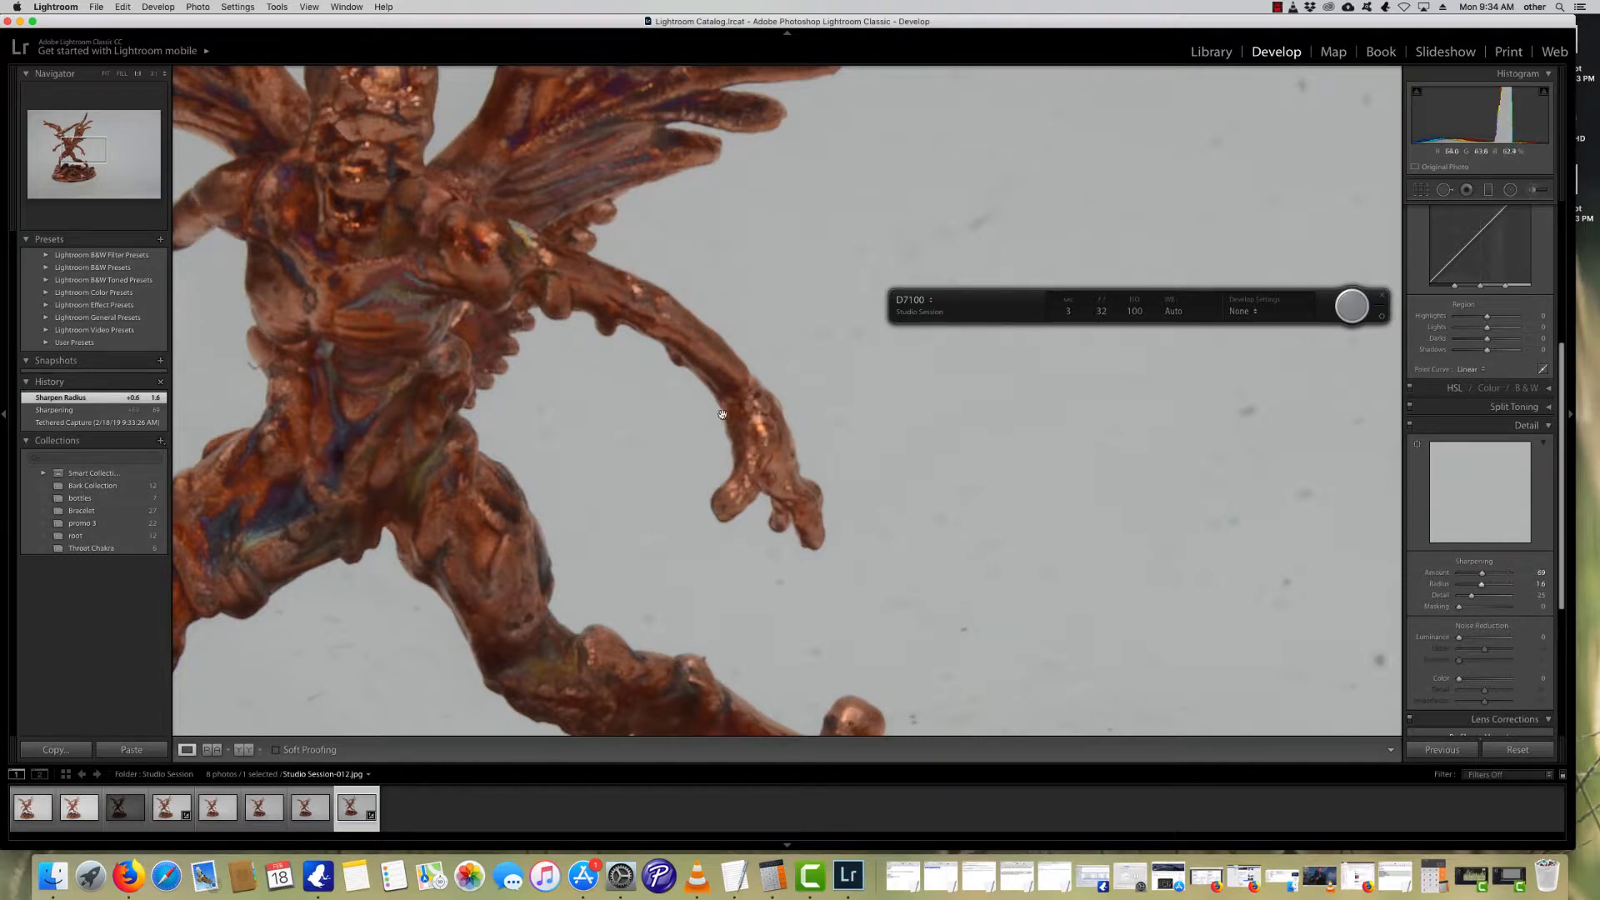
drag(819, 91, 682, 635)
drag(588, 212, 790, 455)
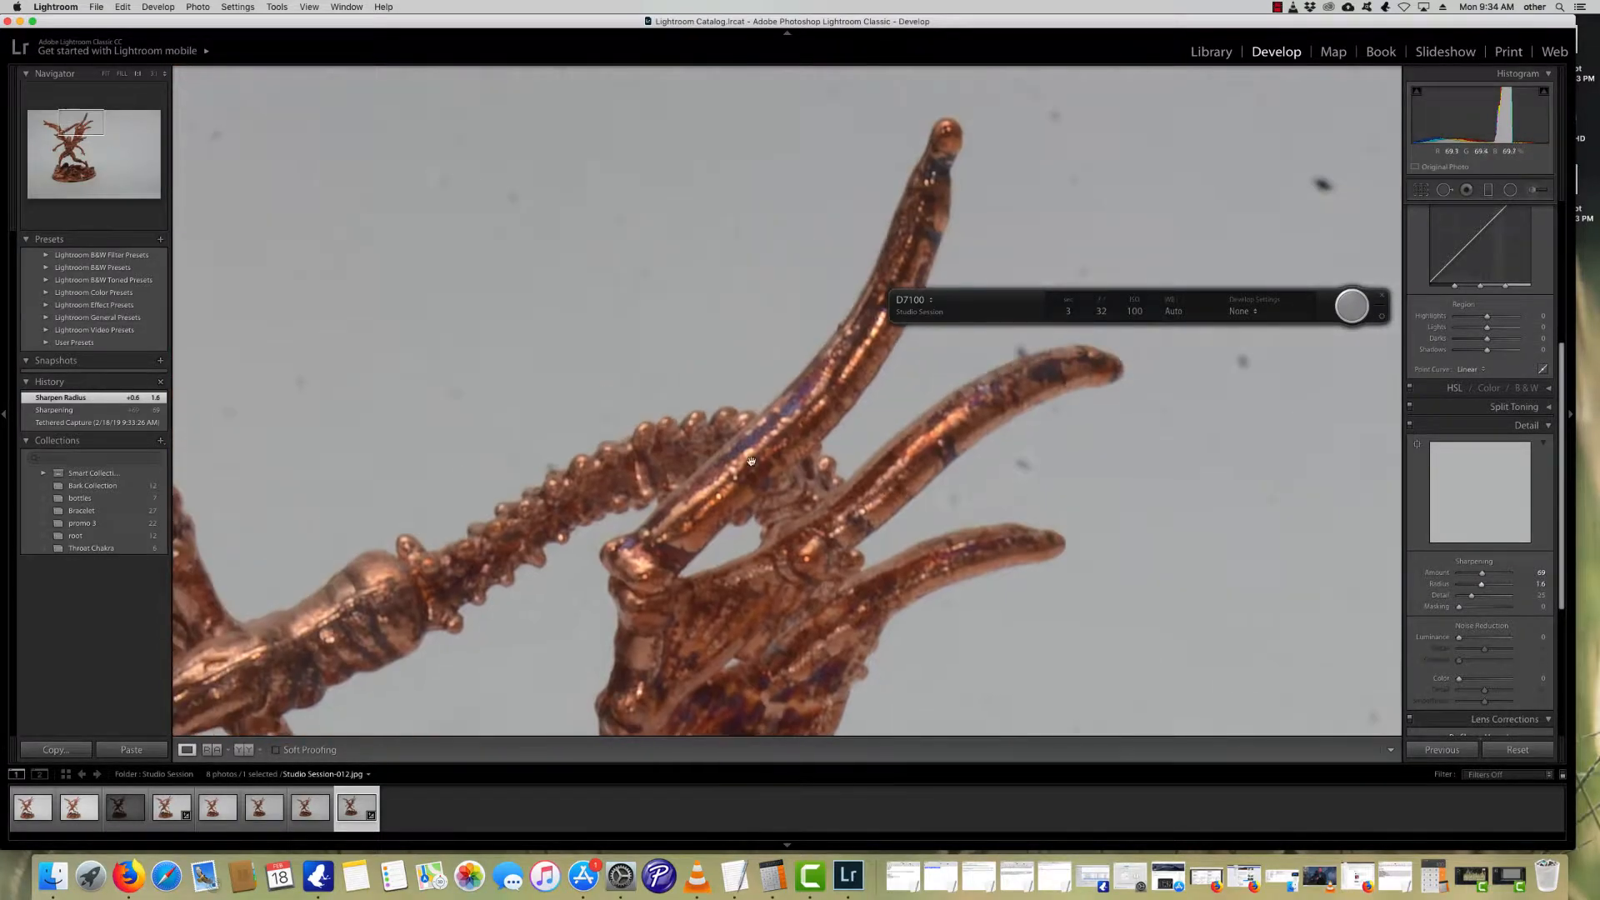
drag(406, 537, 614, 394)
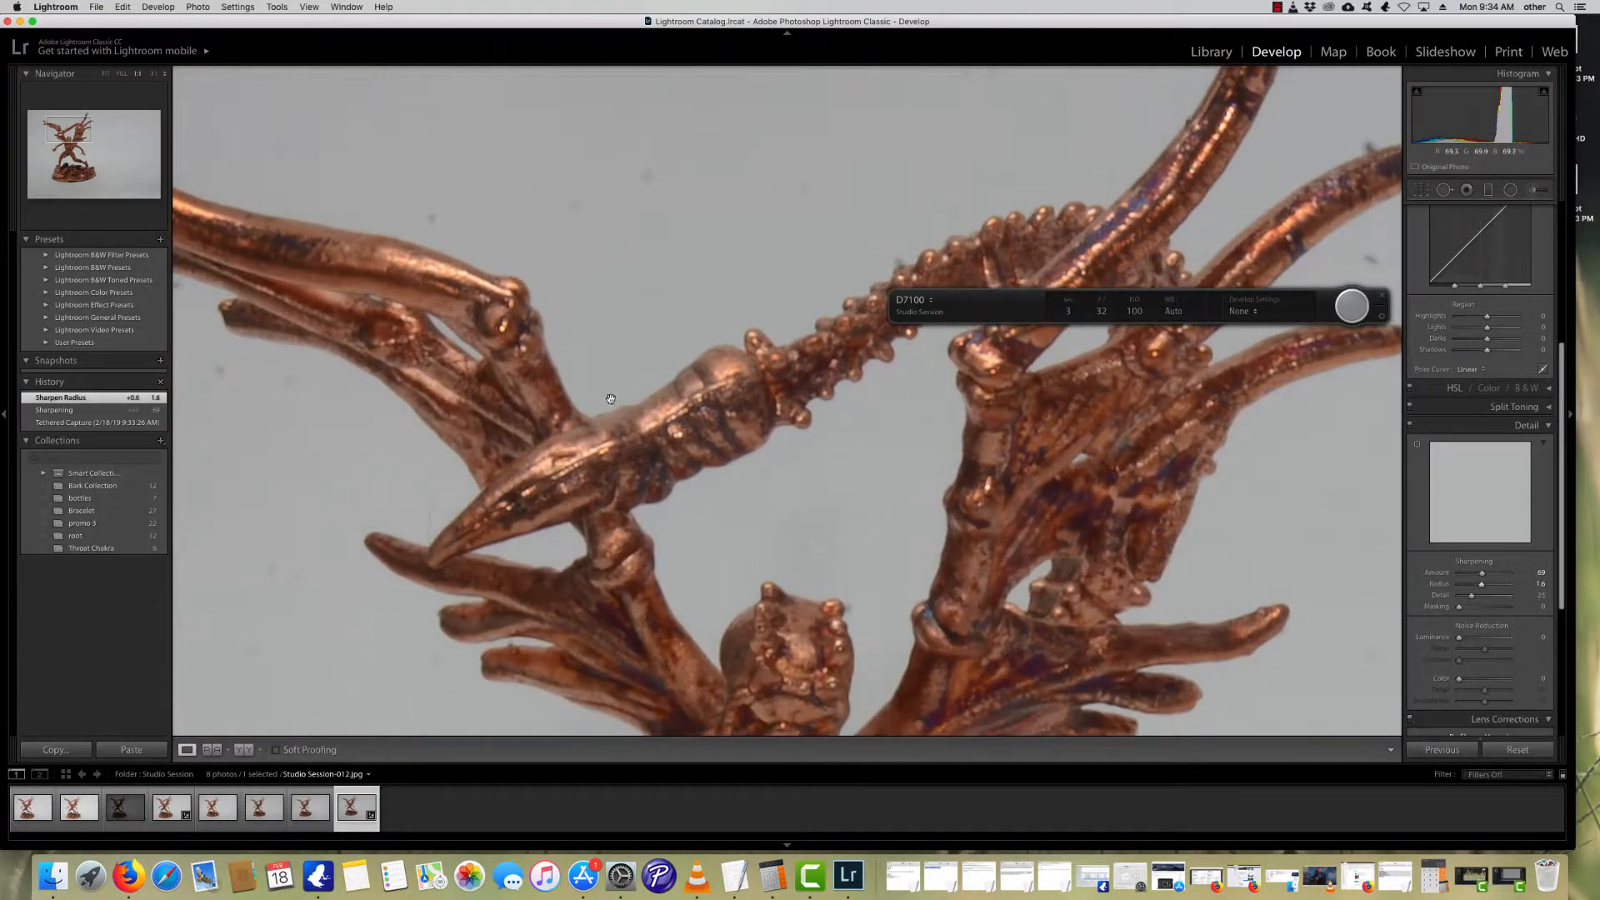
drag(471, 485, 749, 580)
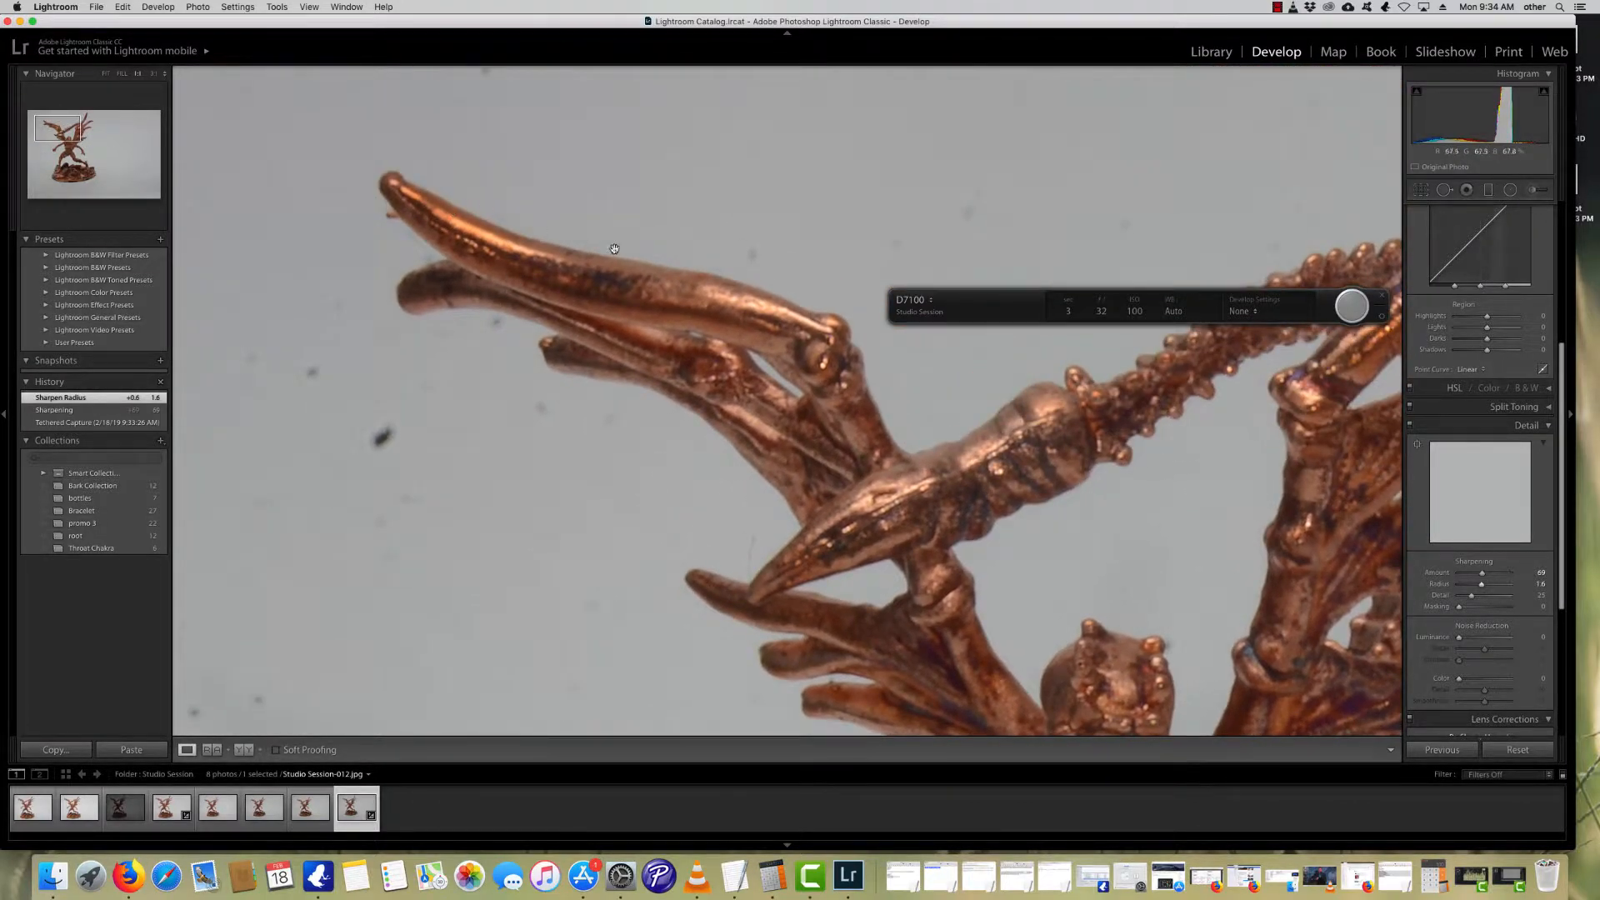
drag(765, 330, 602, 340)
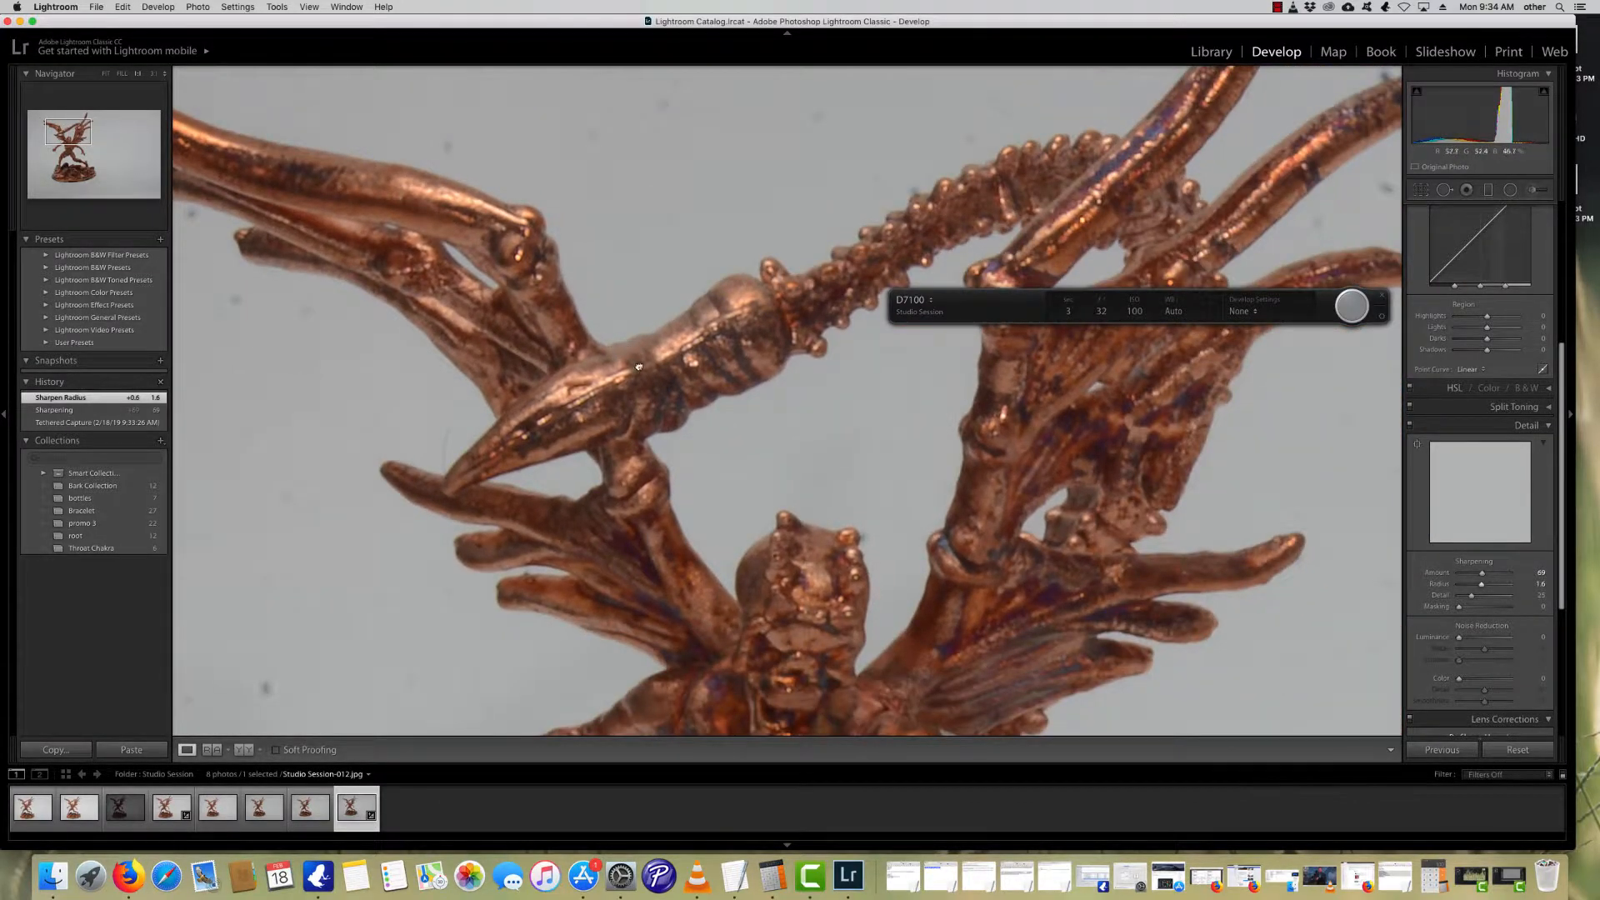
drag(733, 567, 558, 229)
drag(627, 588, 582, 413)
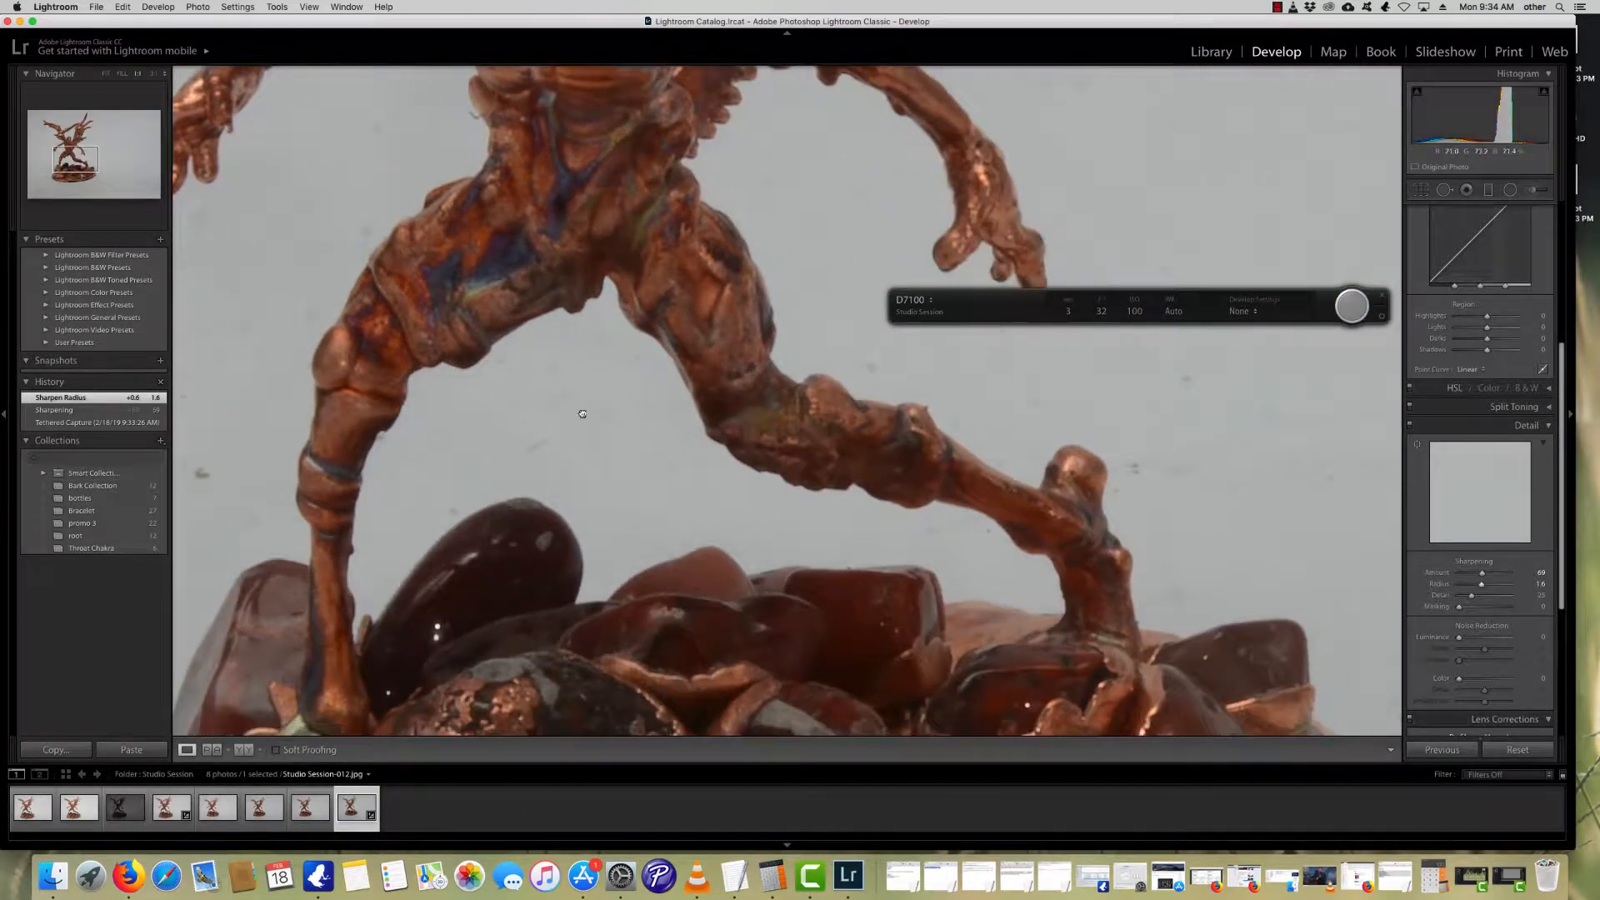
click(697, 574)
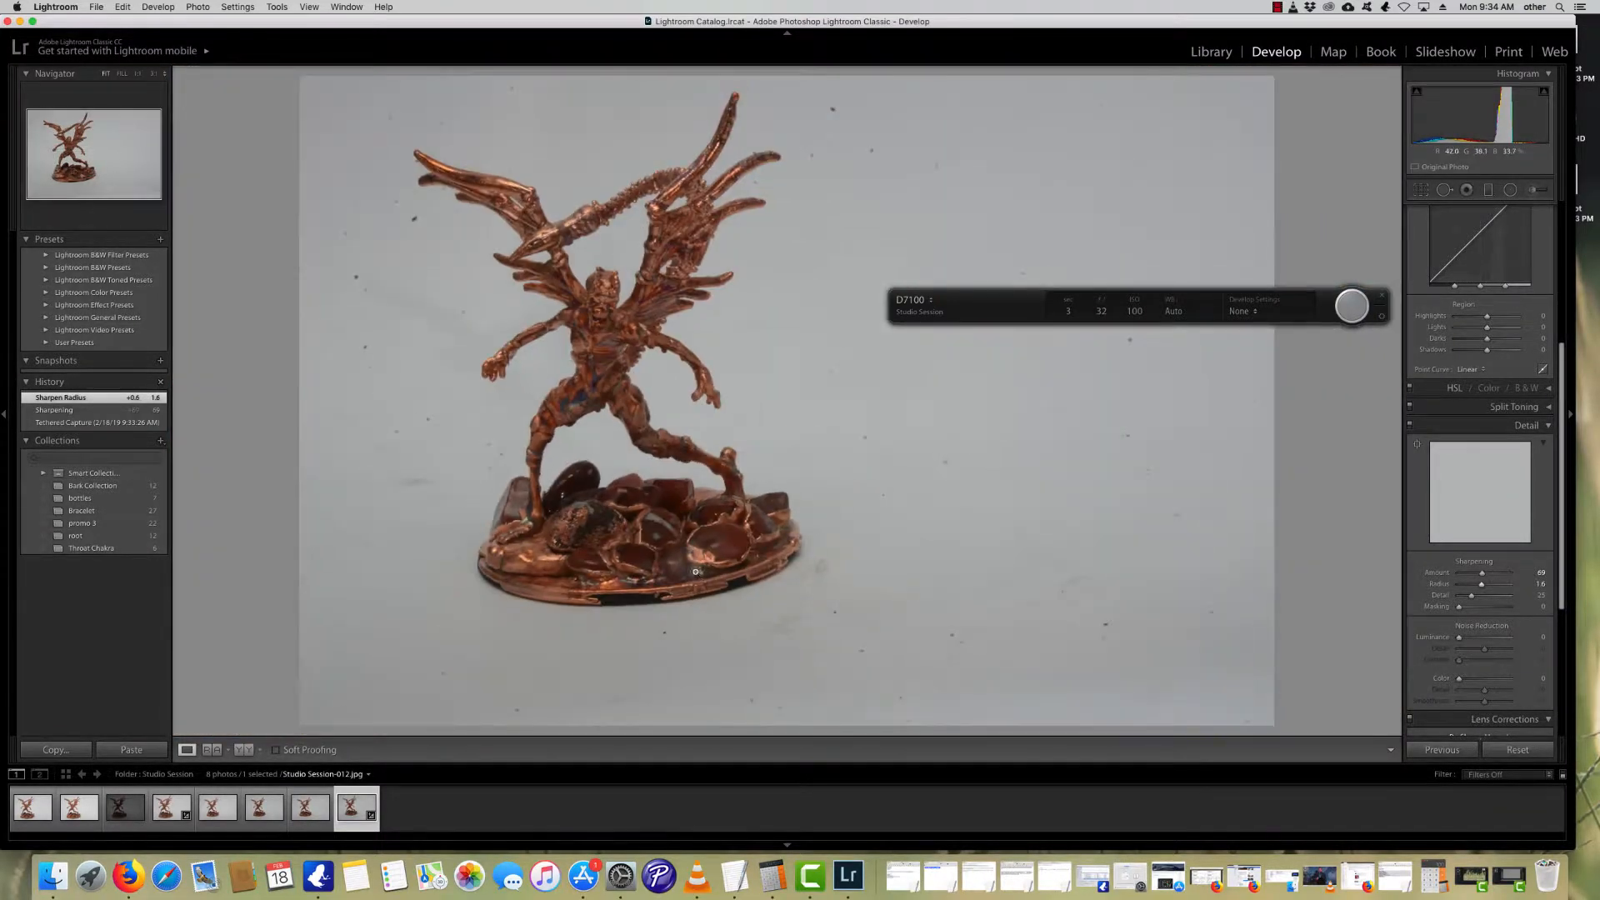
Step: Set luminance noise reduction to 42 and compare the base stones with and without the Detail adjustments, leaving them enabled
click(697, 574)
mouse_move(1458, 637)
mouse_down()
mouse_move(1482, 639)
mouse_move(1444, 643)
mouse_move(1478, 638)
mouse_up()
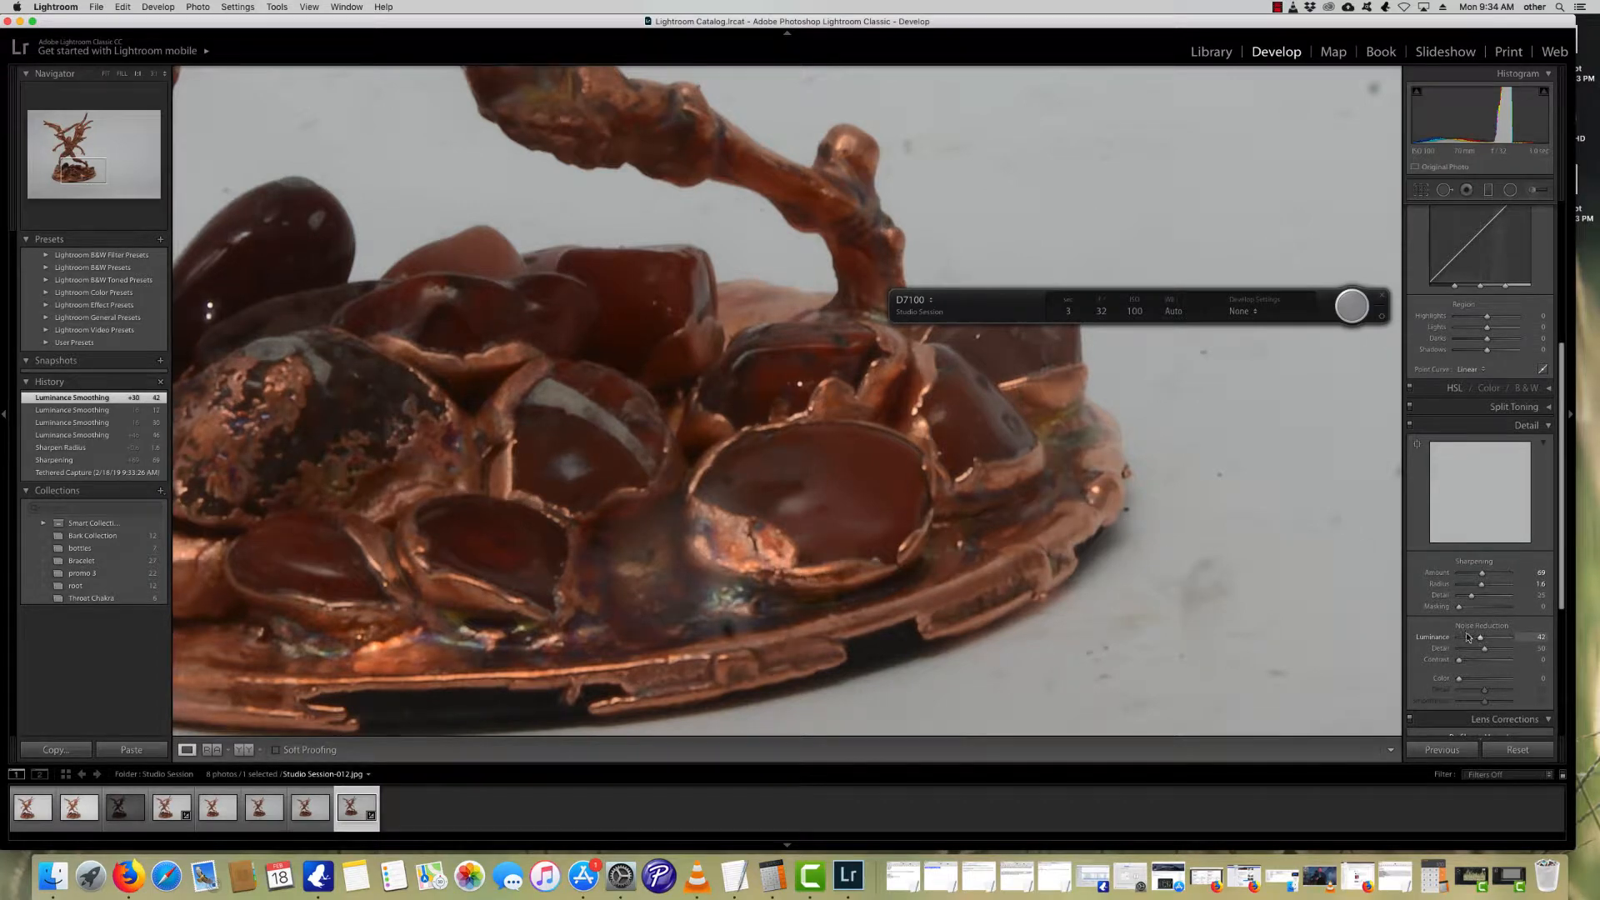
click(1409, 426)
click(1410, 425)
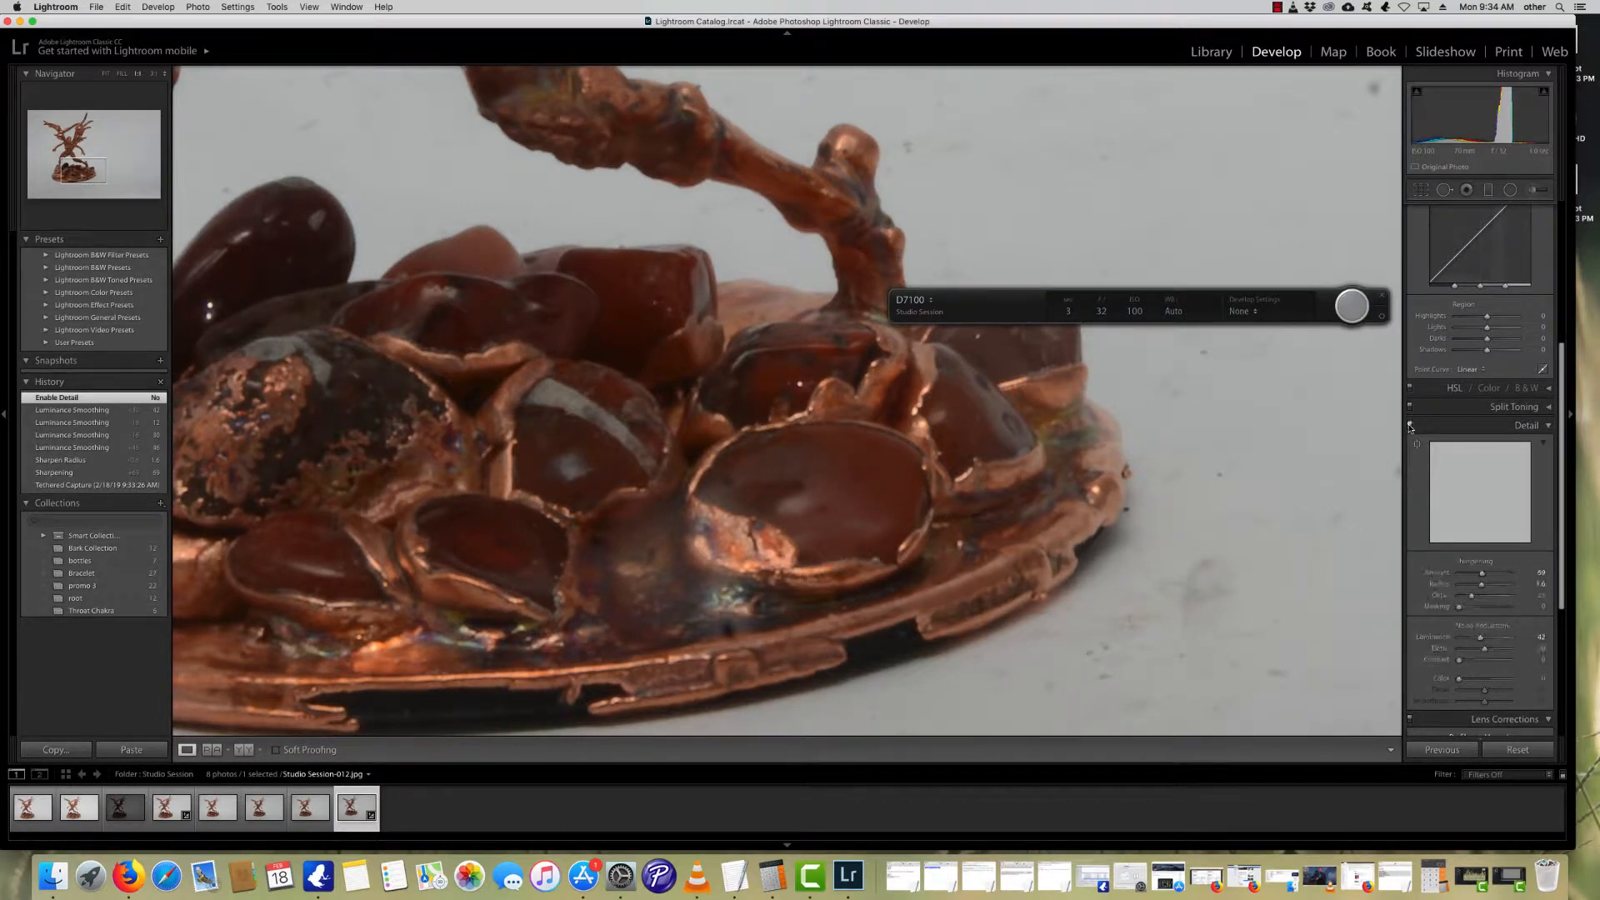
click(1410, 425)
click(1410, 425)
click(1410, 425)
click(1410, 425)
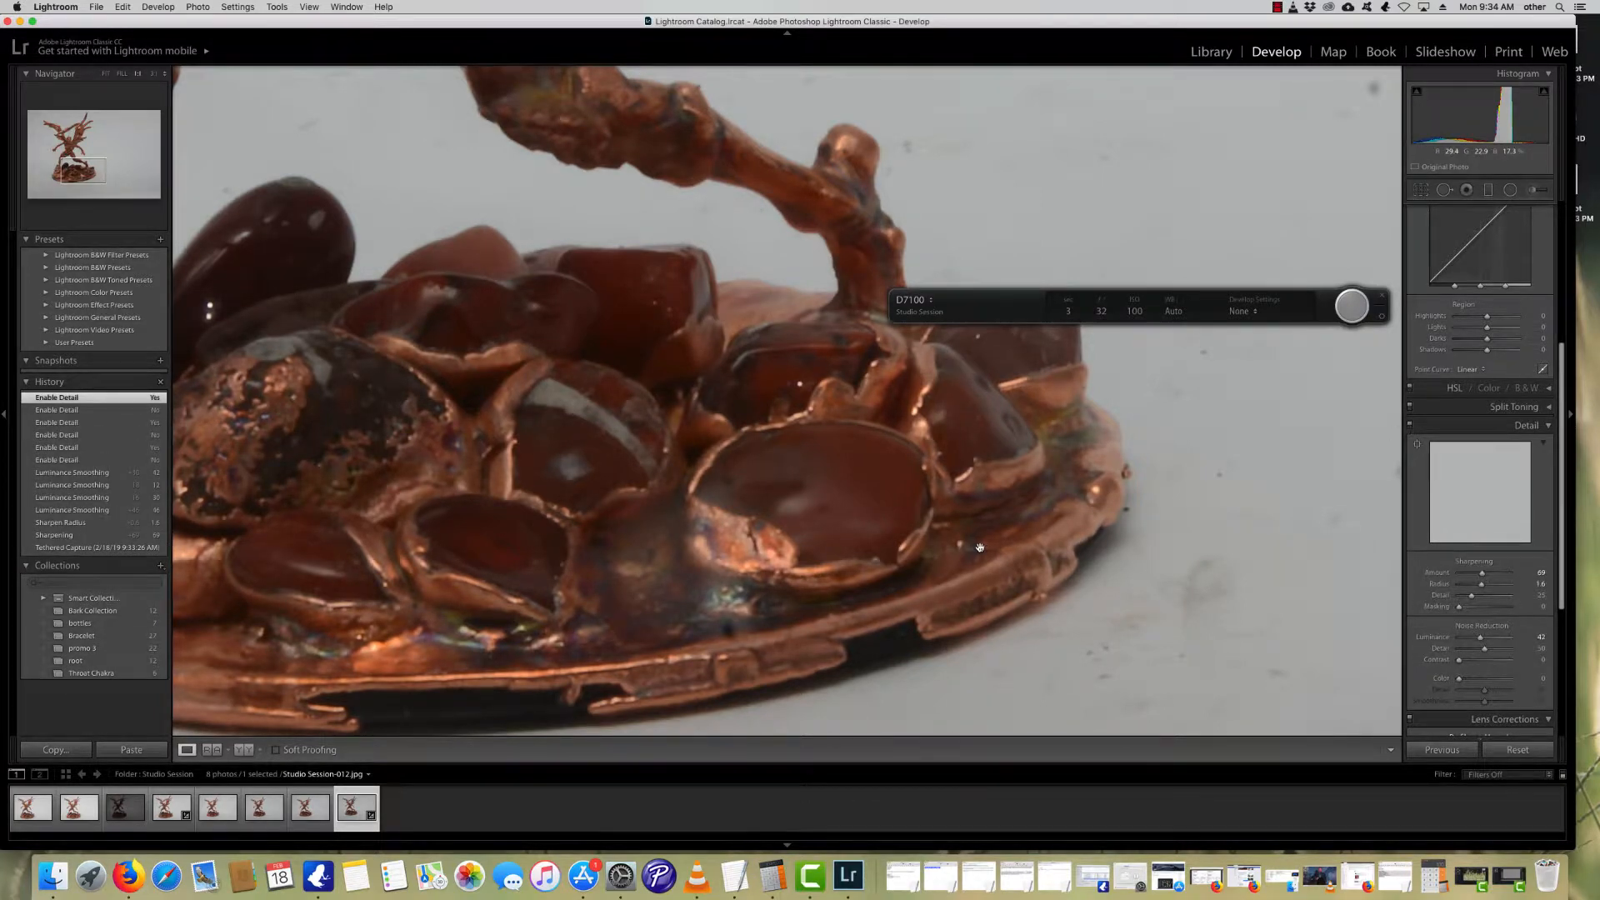
Step: Check the head, torso and inner wings of the noise-reduced f/32 photo up close, returning to the full view
click(679, 333)
click(680, 334)
click(639, 335)
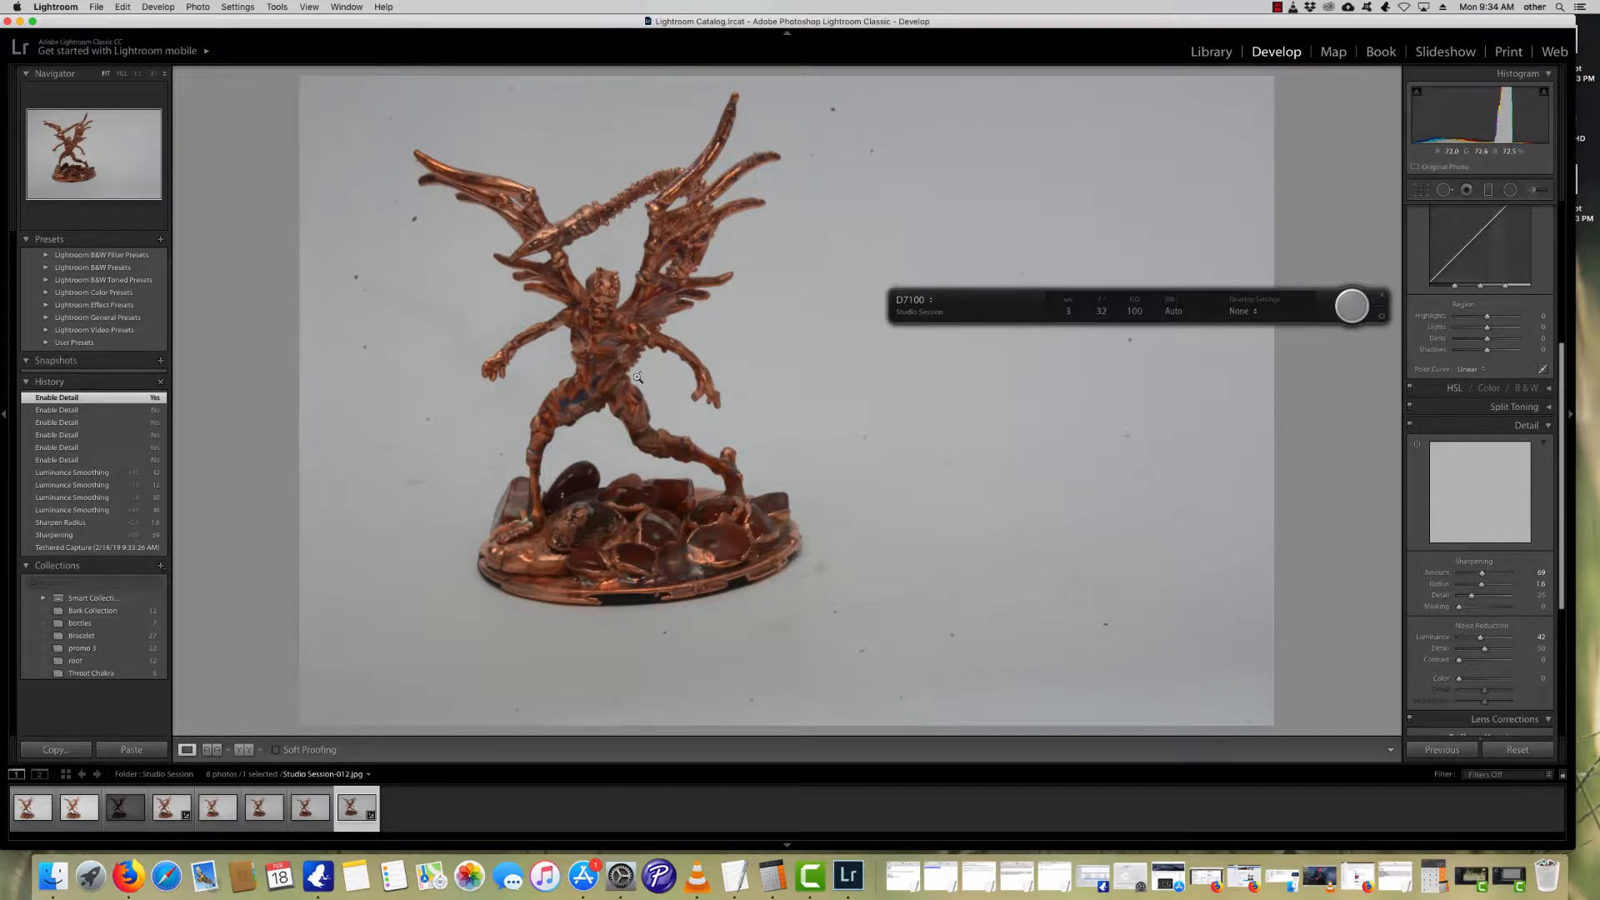
click(612, 258)
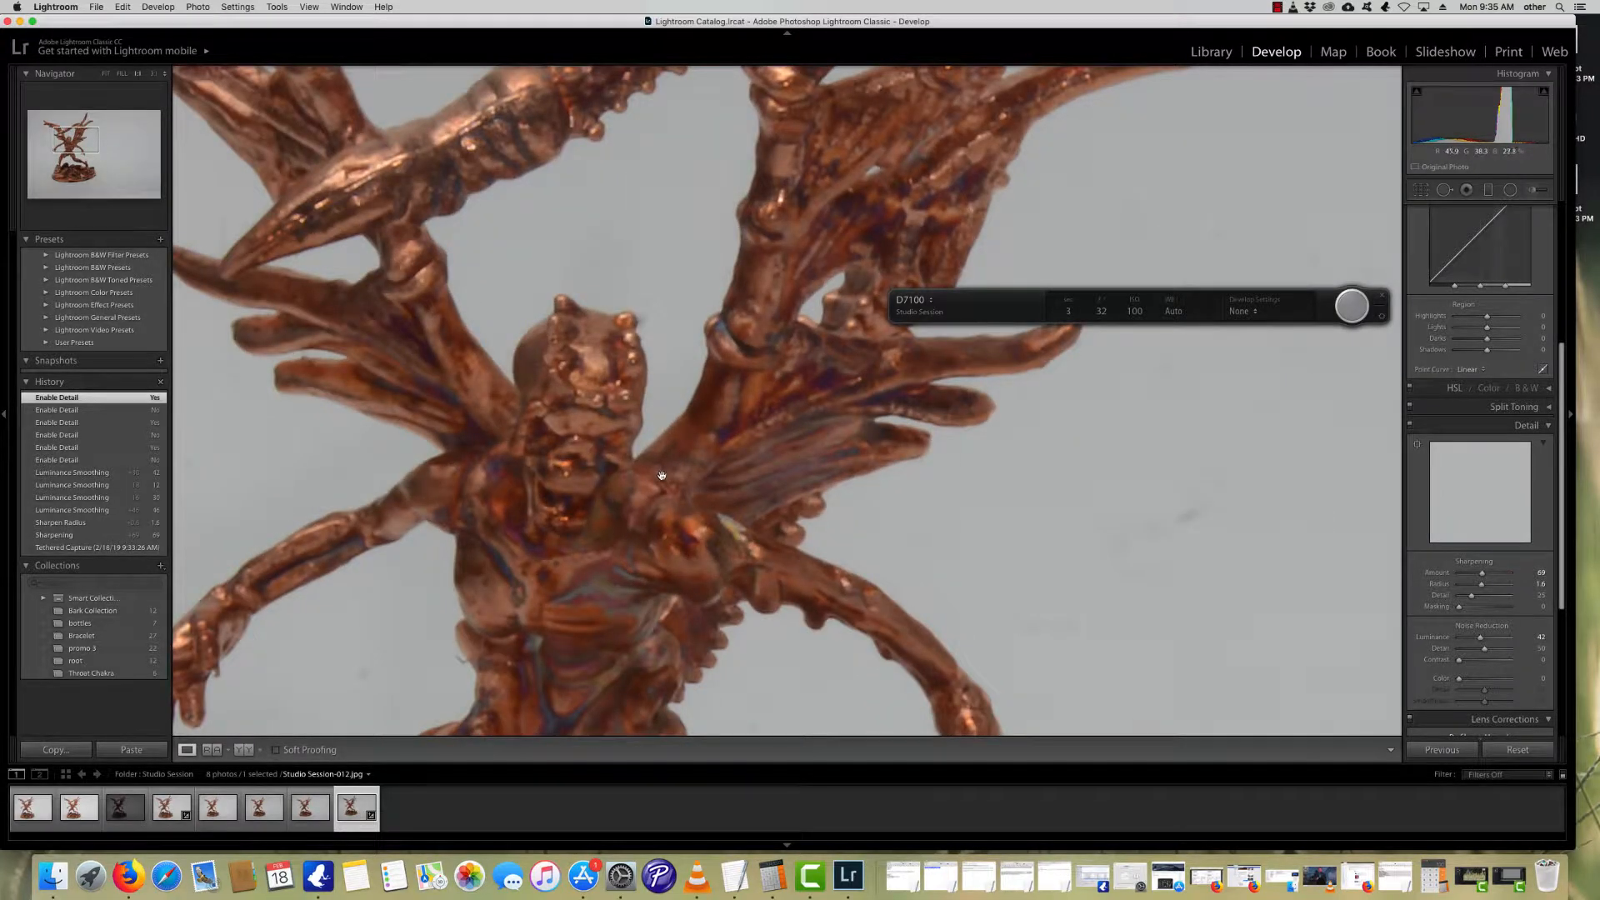
click(667, 479)
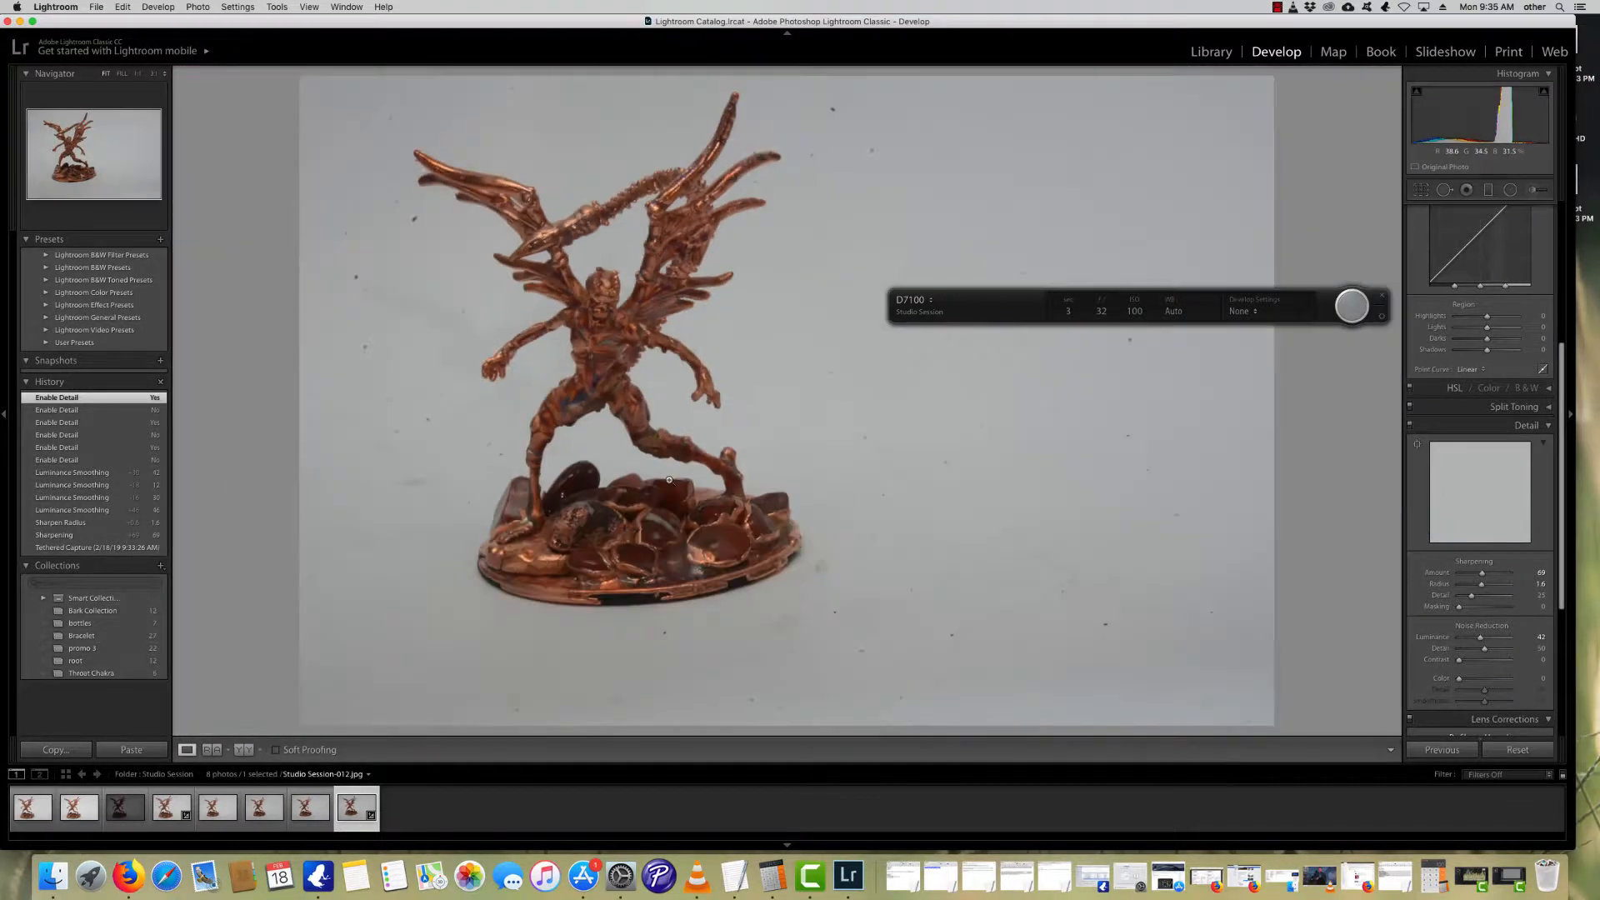
click(1277, 8)
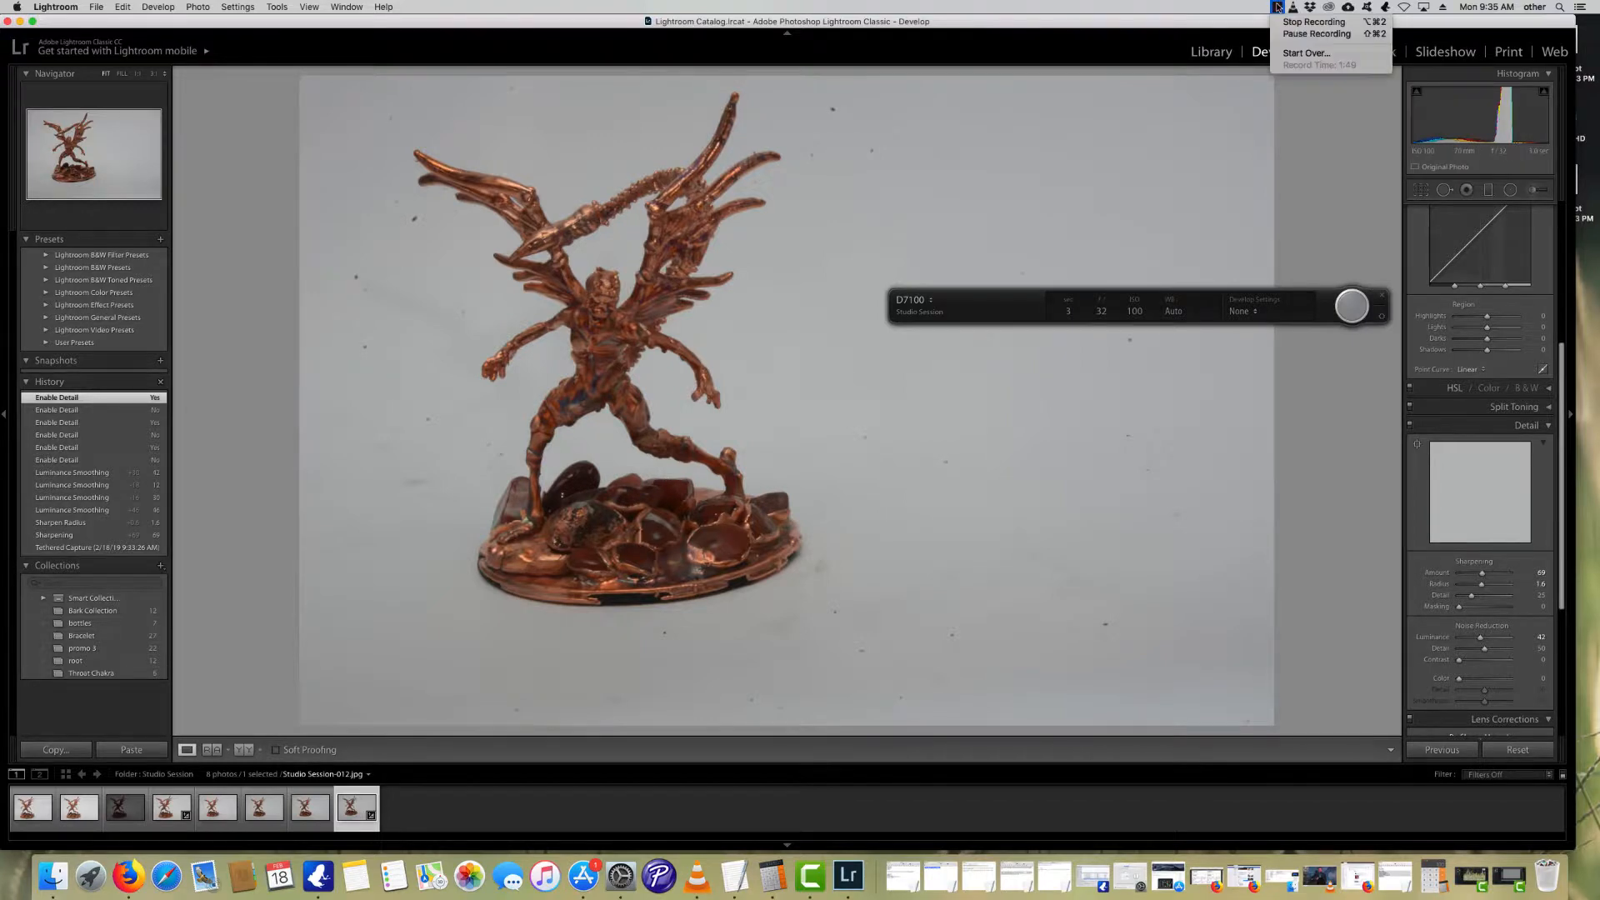
click(1278, 20)
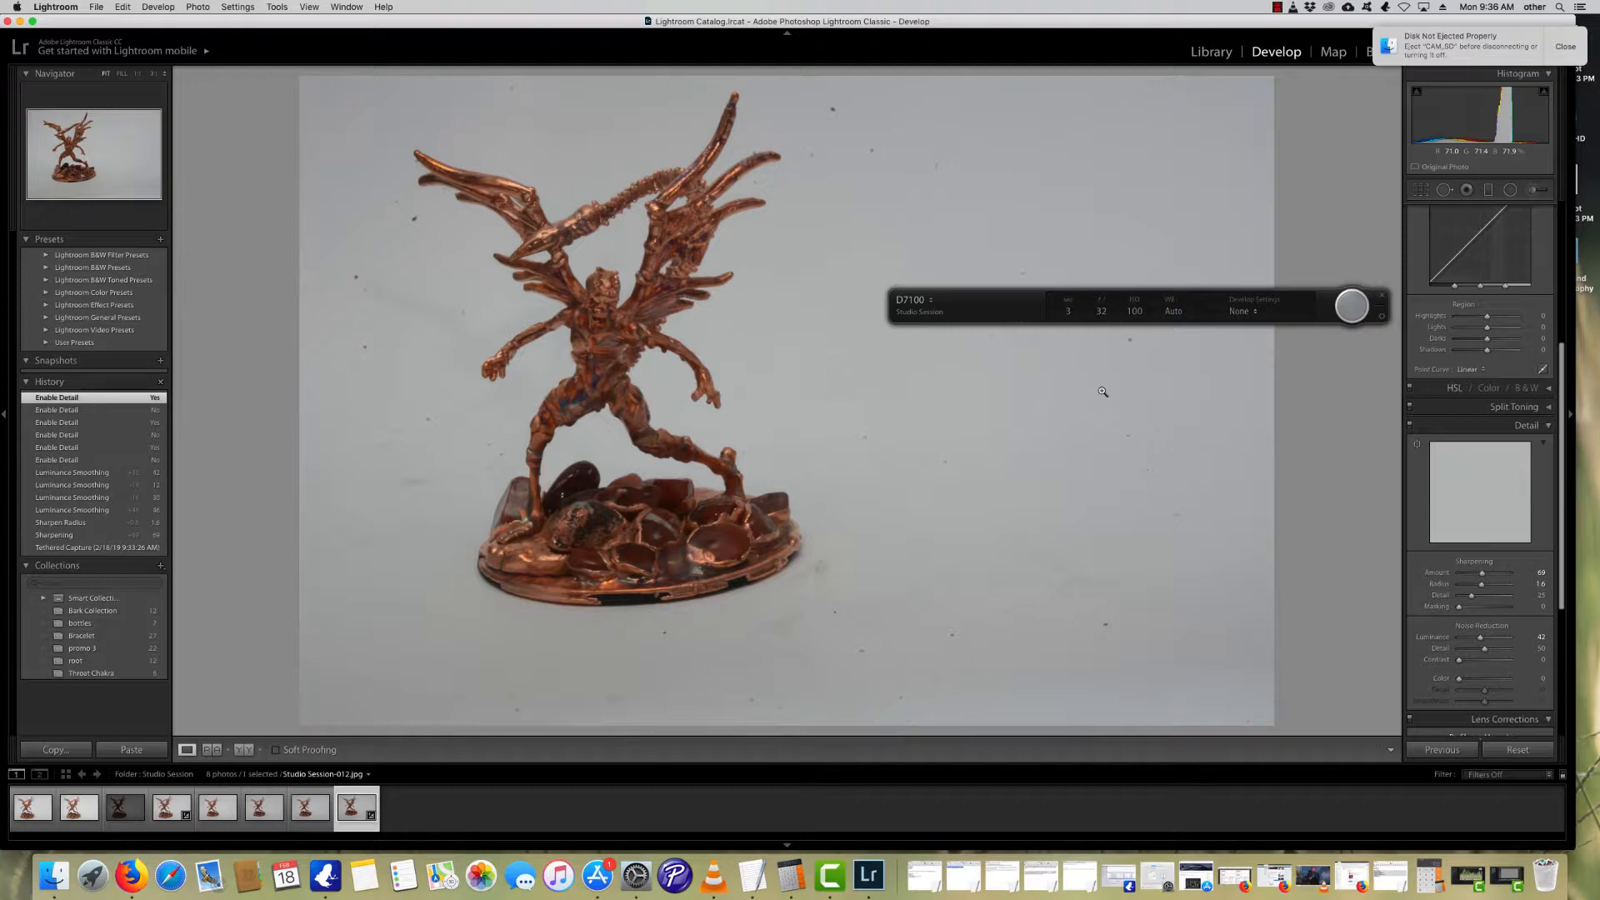
Step: Set a custom white balance for the f/32 figurine photo by sampling the gray background beside the wings
key(super+e)
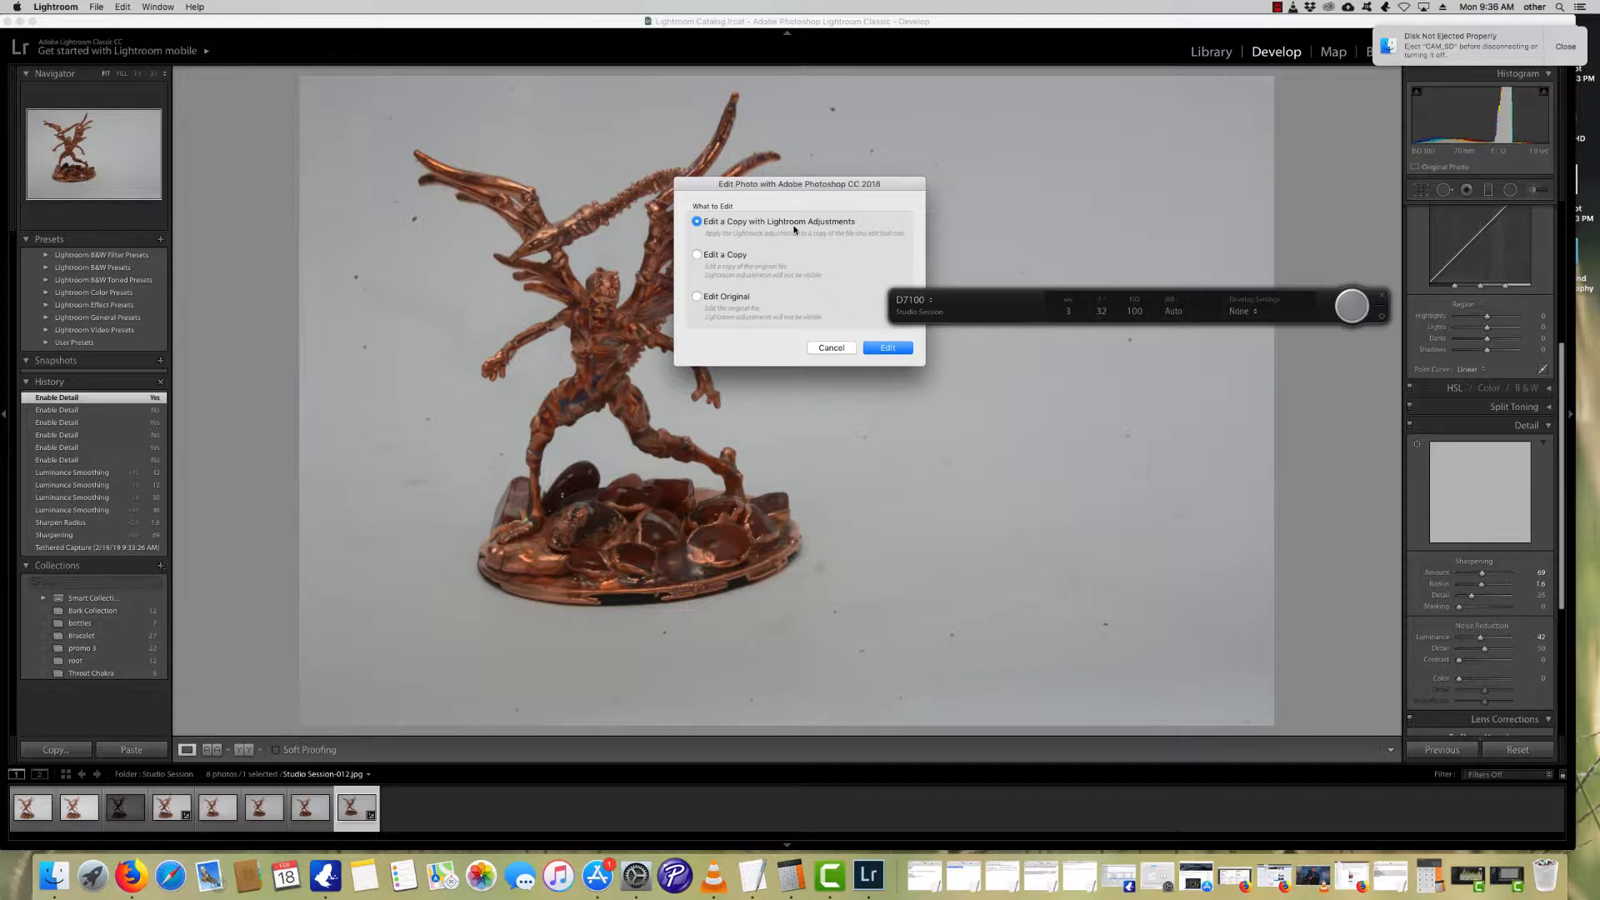
click(815, 351)
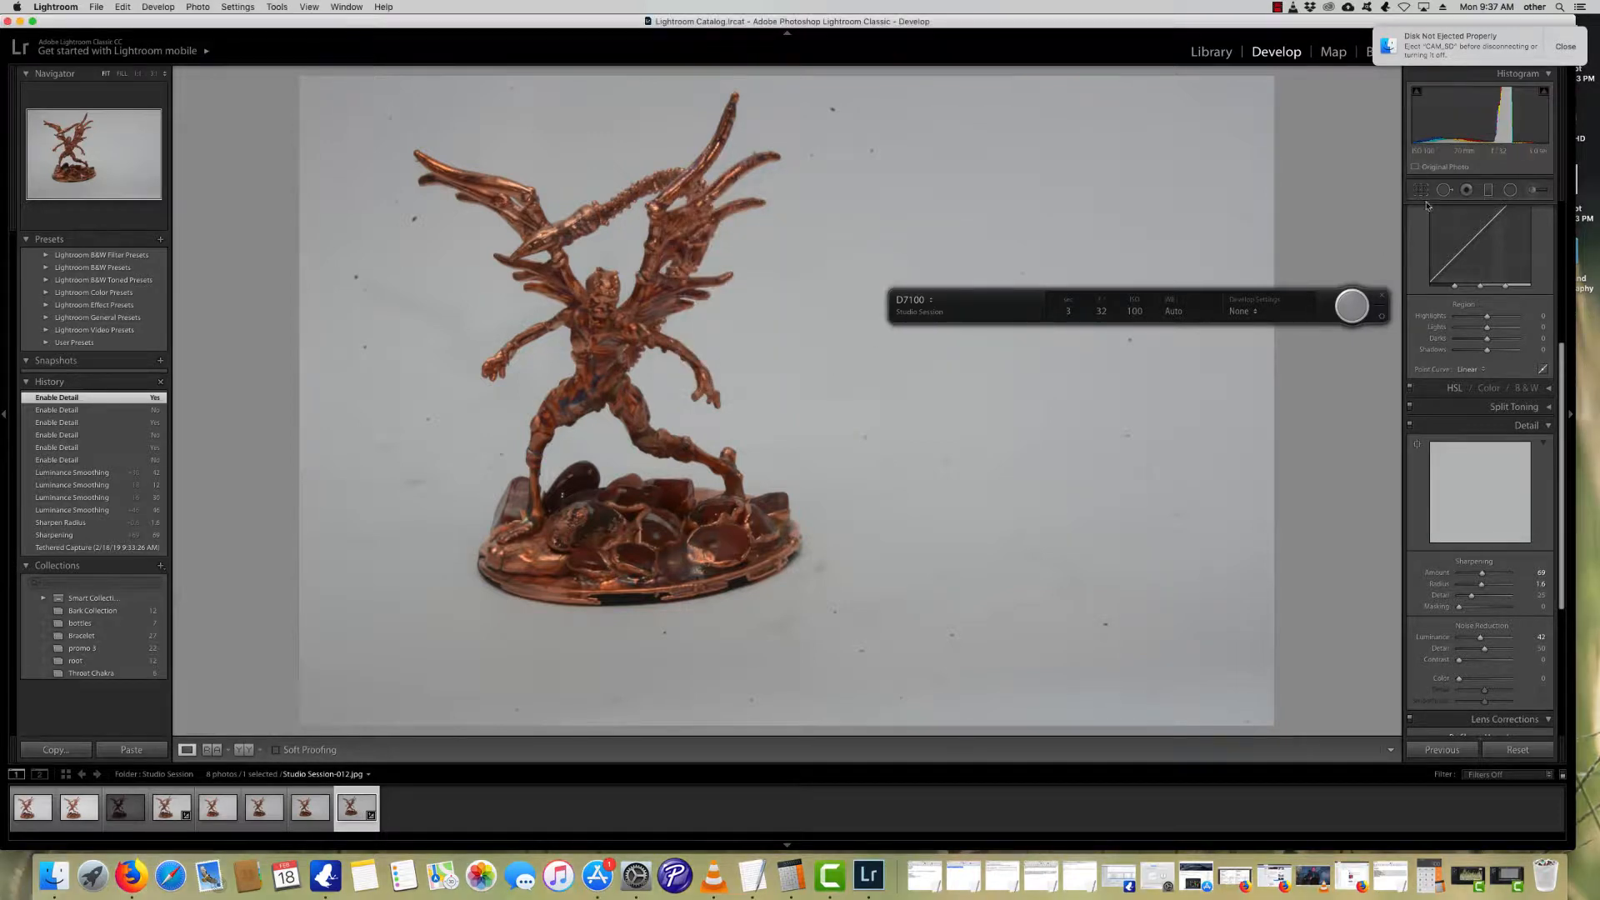
scroll(1468, 233, up, 5)
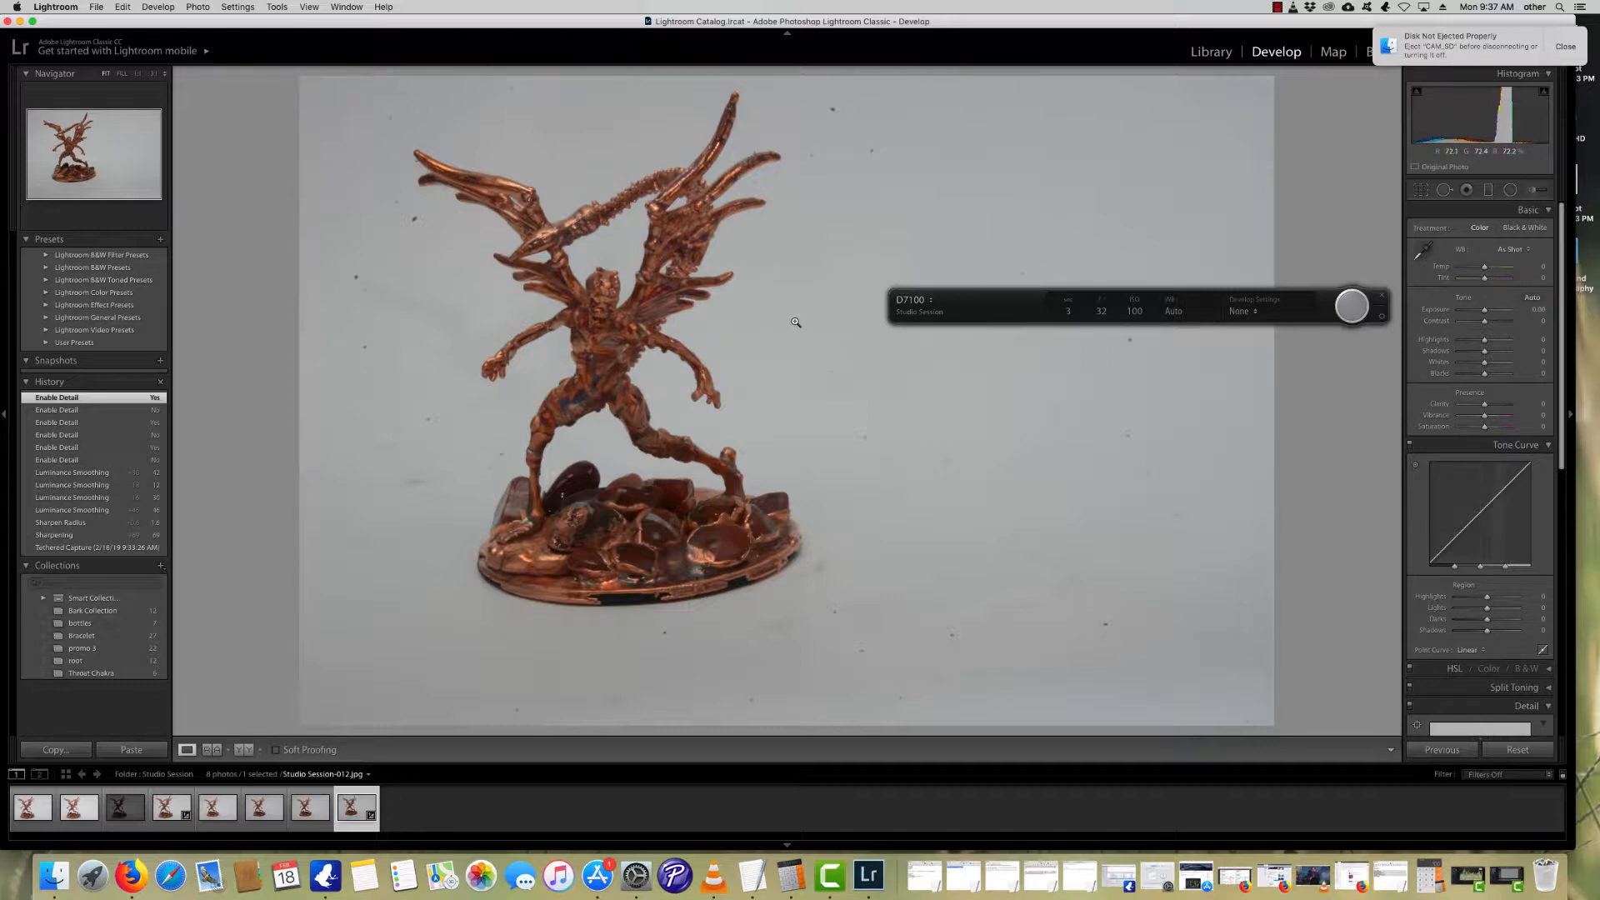
click(1424, 249)
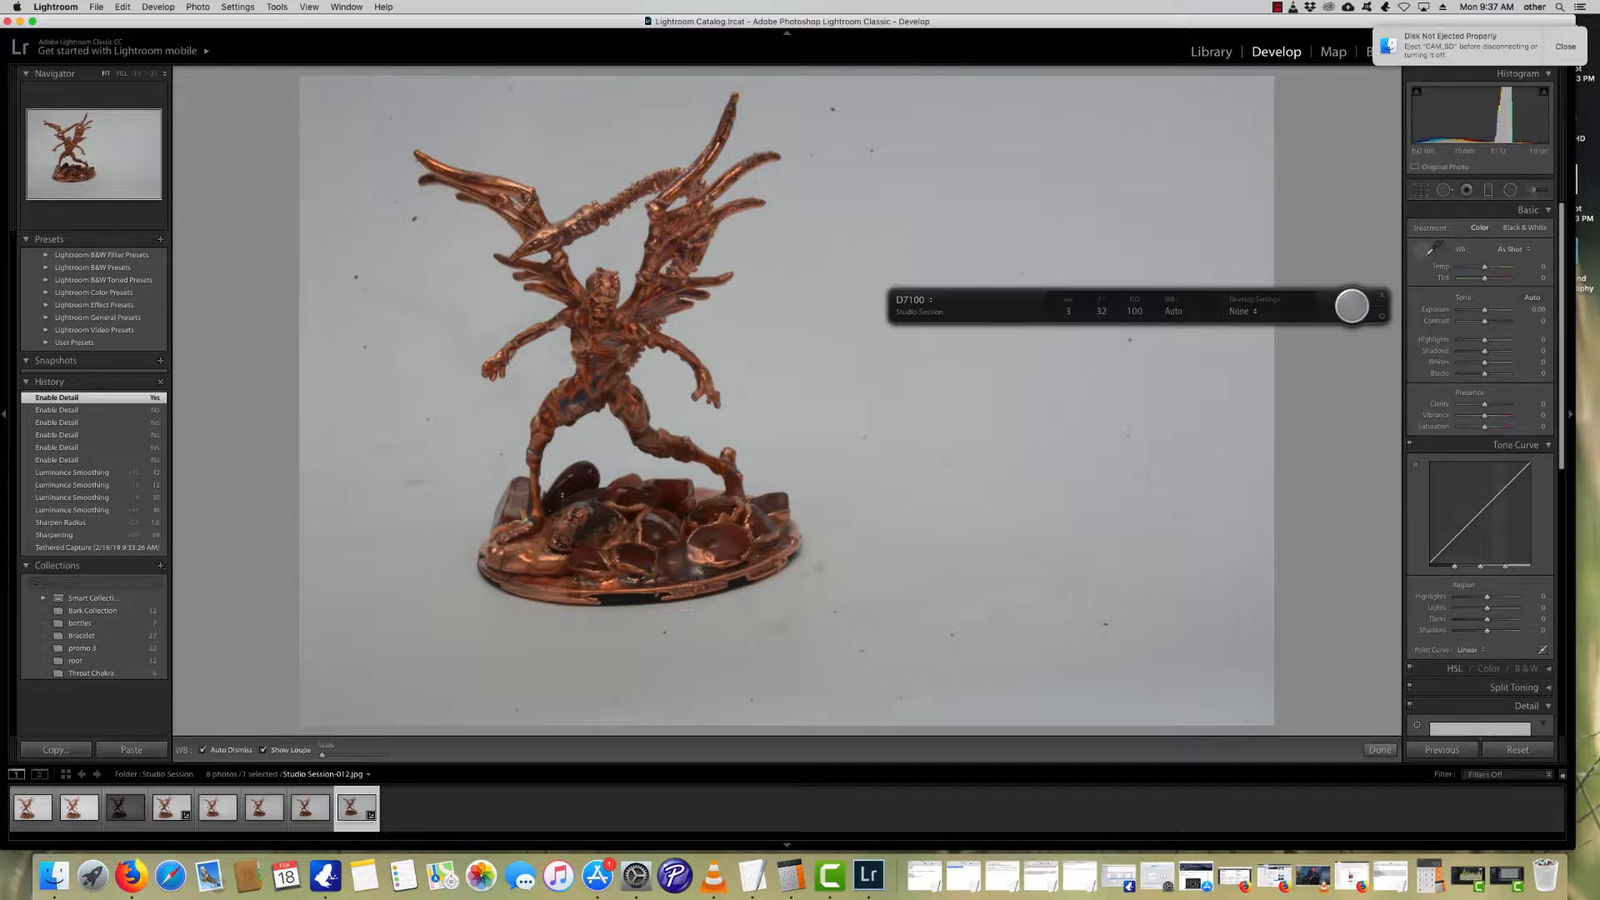
click(815, 268)
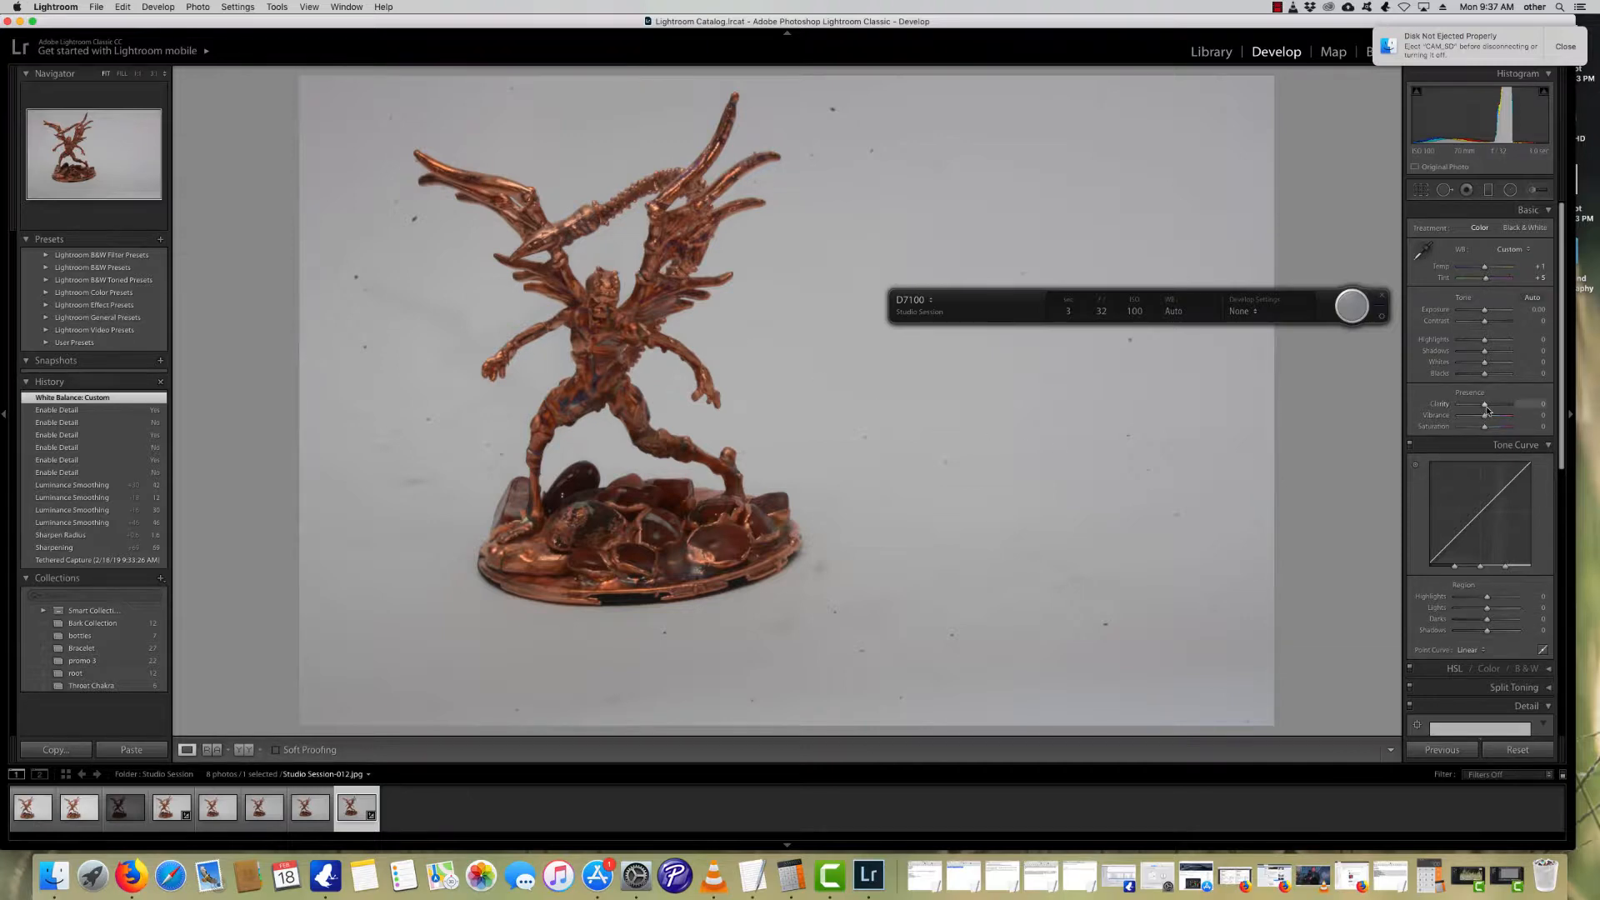
Step: Set clarity to +21, vibrance to +19 and luminance noise reduction to 48 on the f/32 photo
drag(1486, 409, 1489, 409)
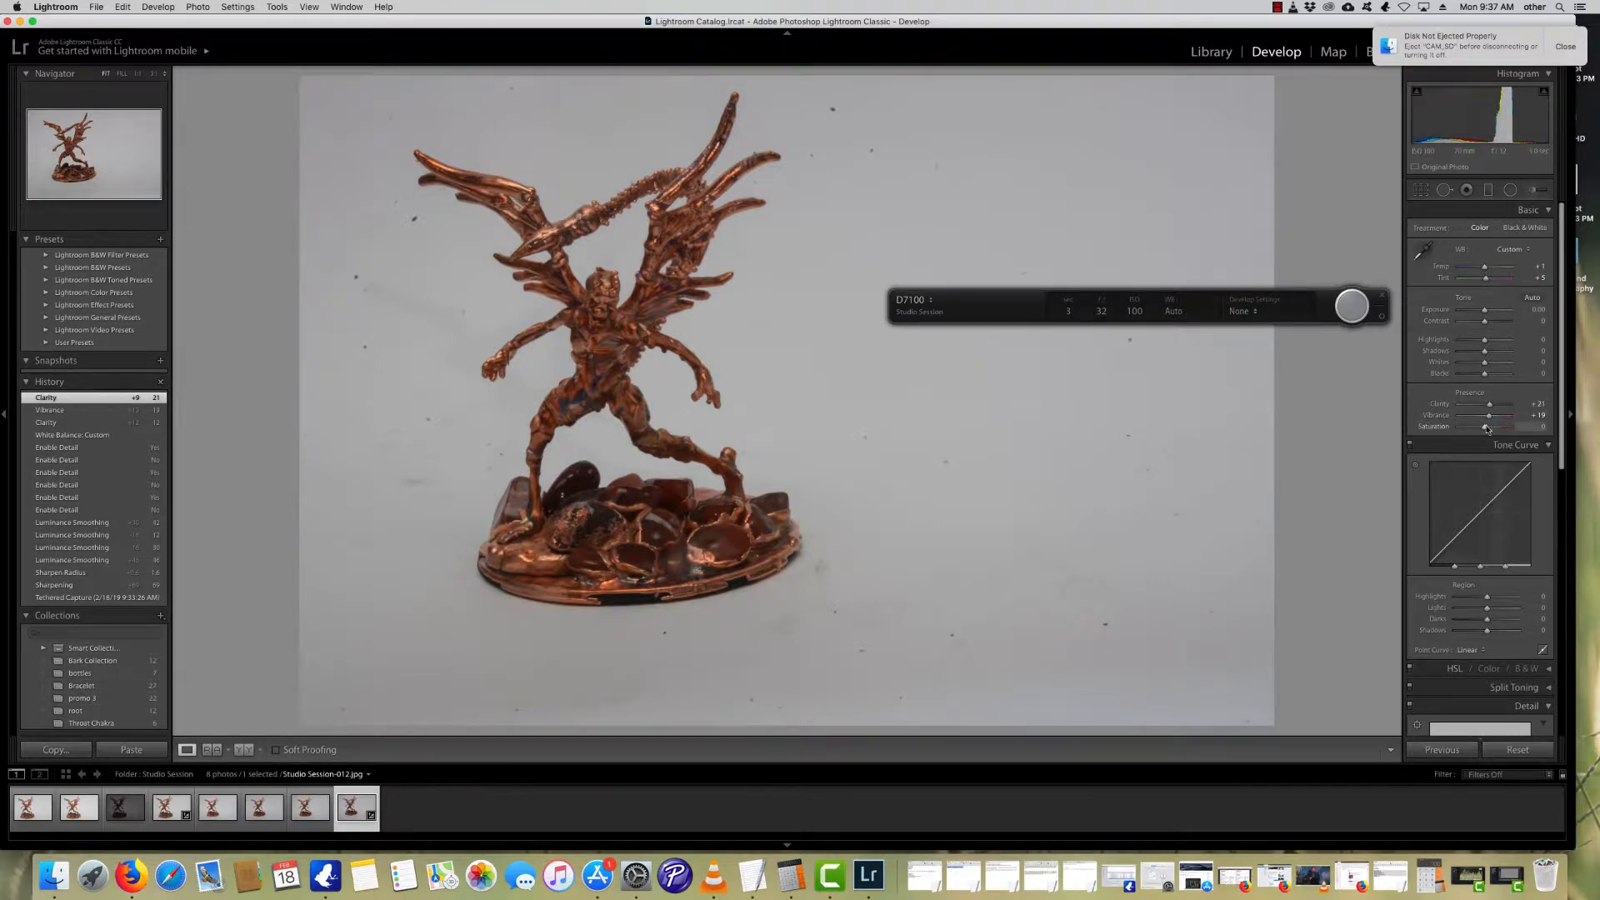
click(629, 377)
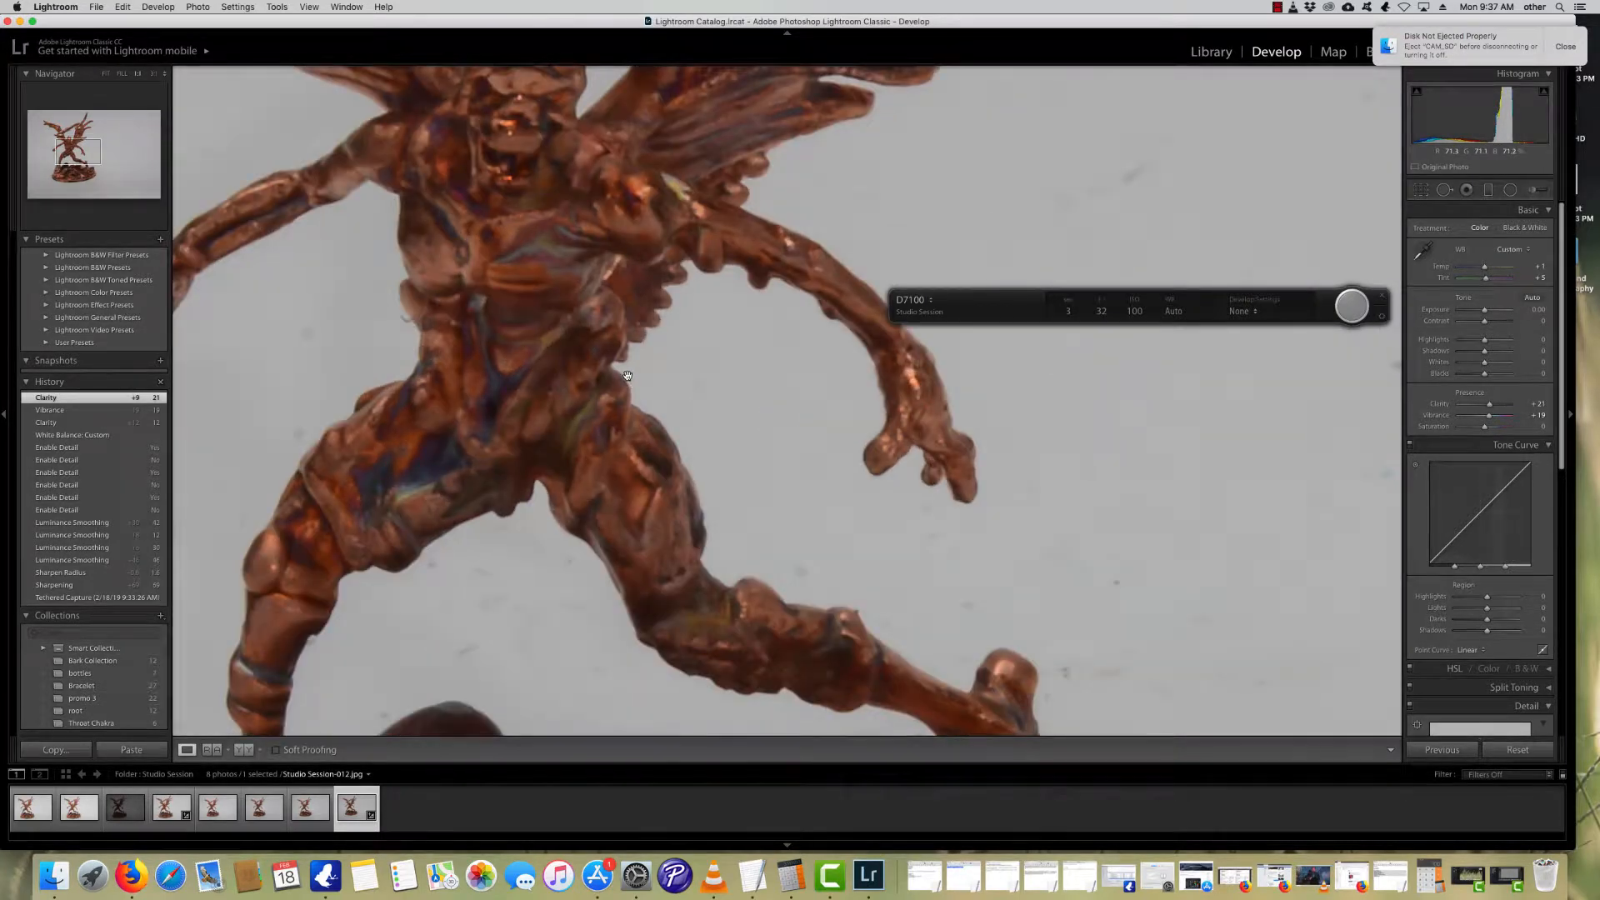
click(627, 376)
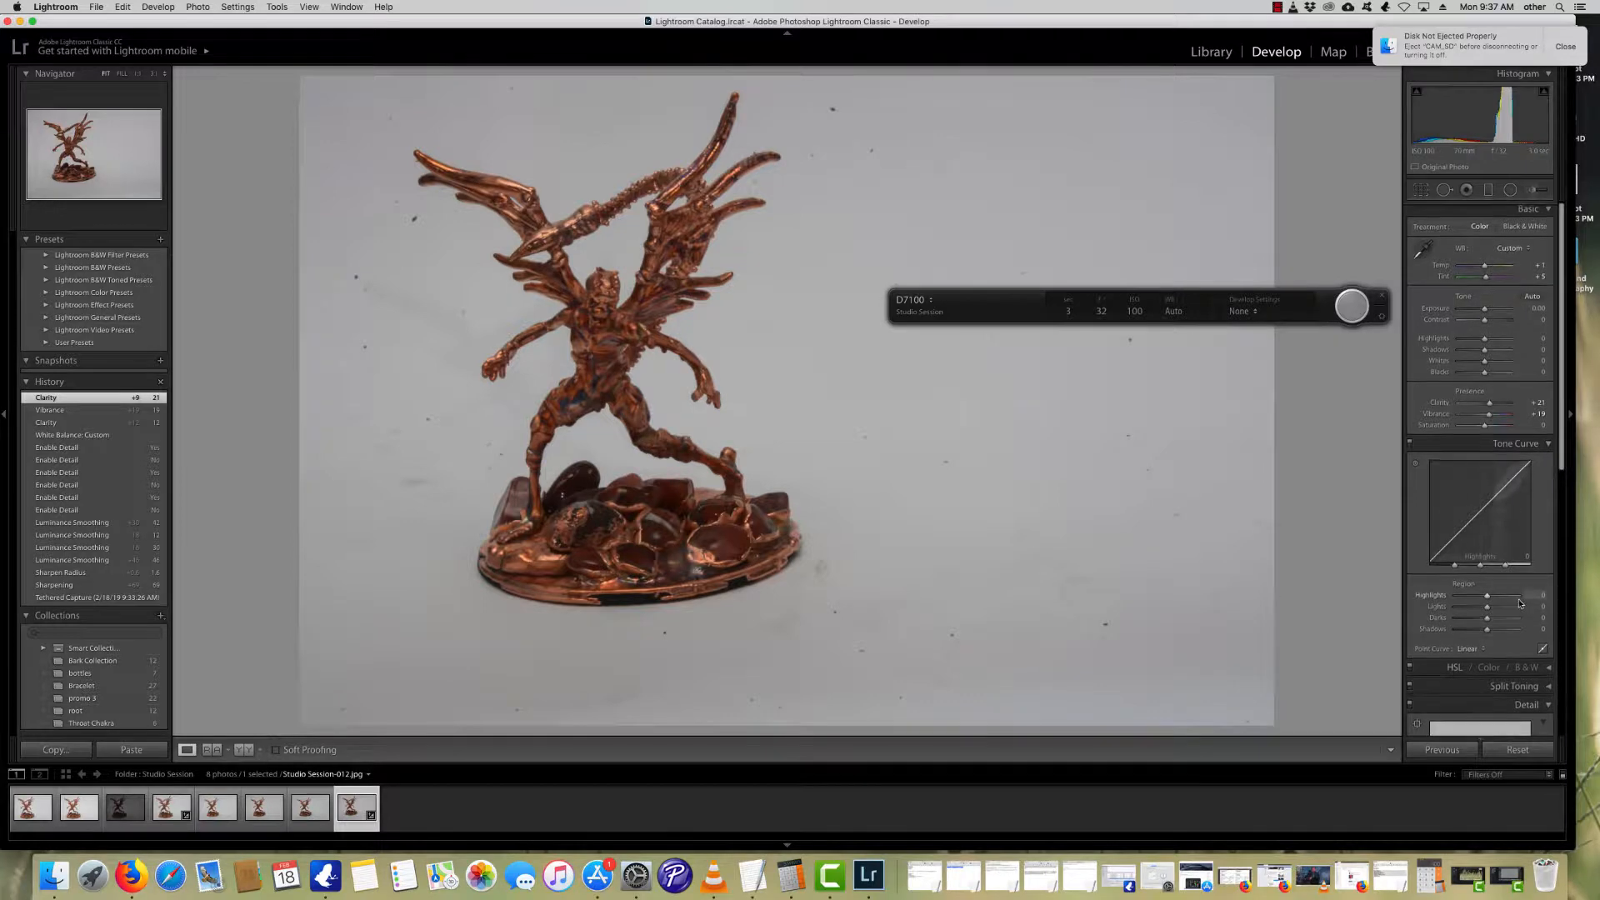
scroll(1545, 486, down, 10)
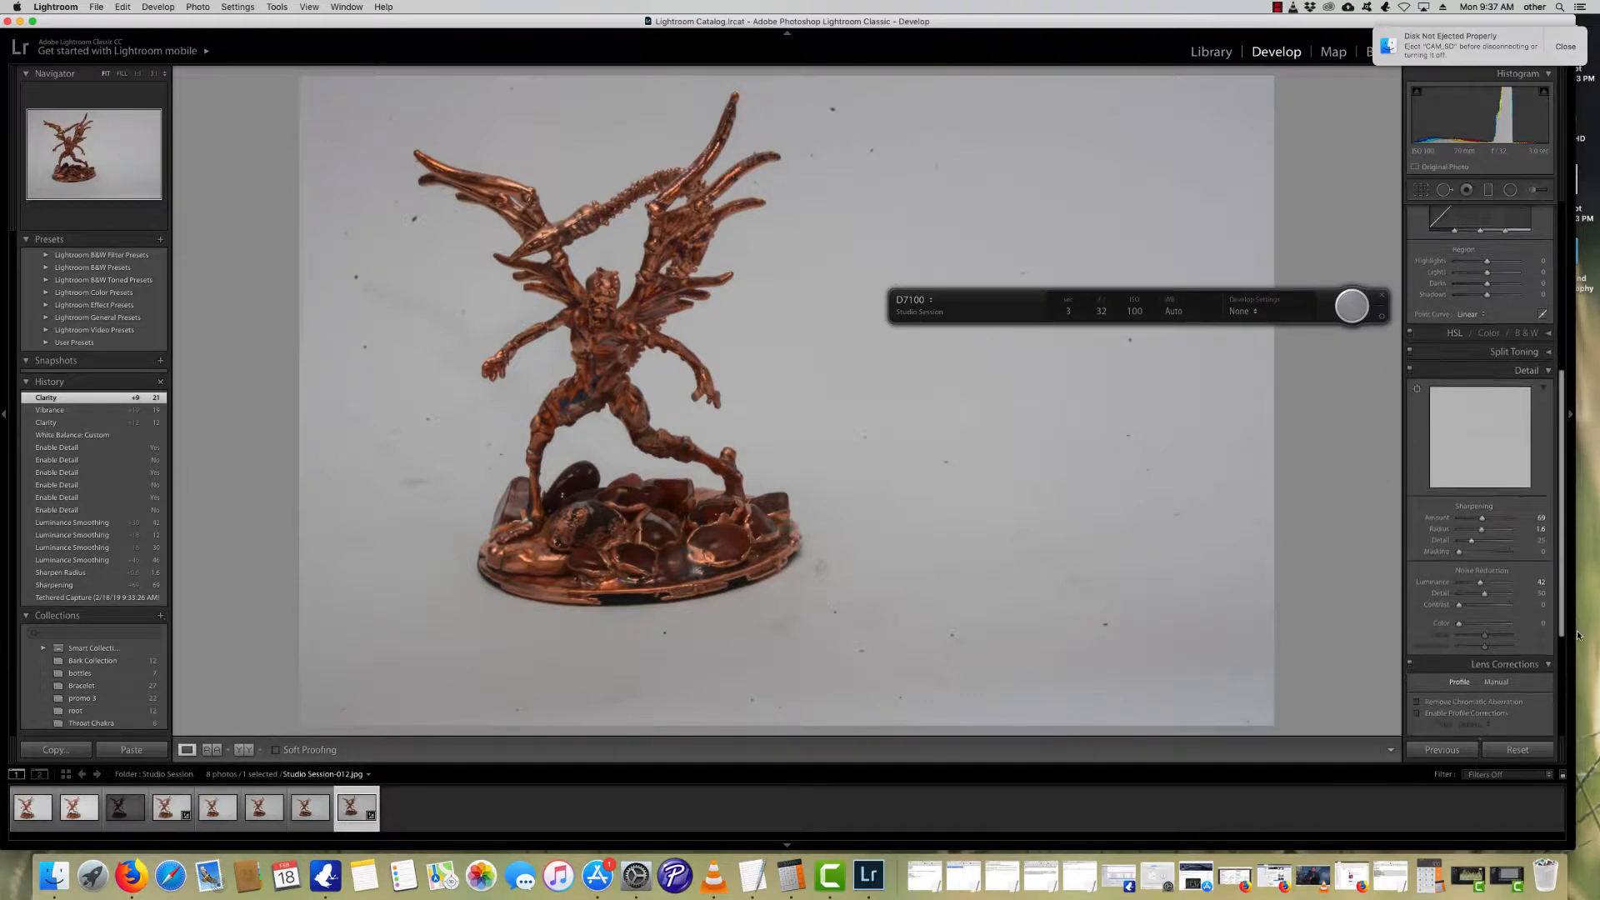
drag(1483, 583, 1482, 584)
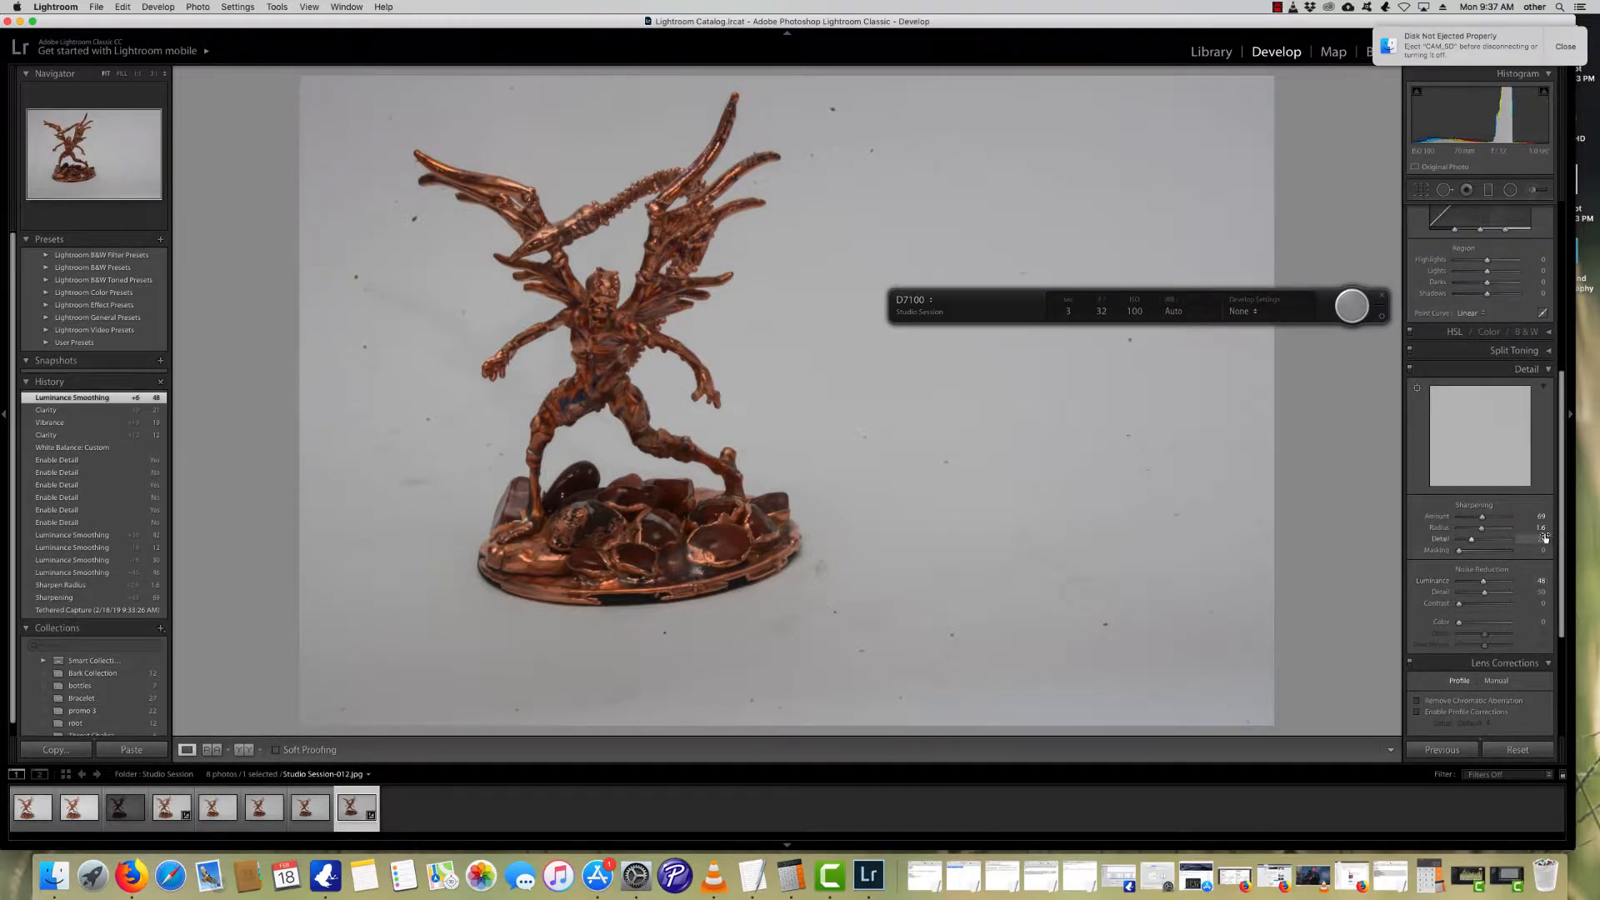
Step: Remove chromatic aberration and enable lens profile corrections using Nikon as the lens make
scroll(1502, 580, down, 5)
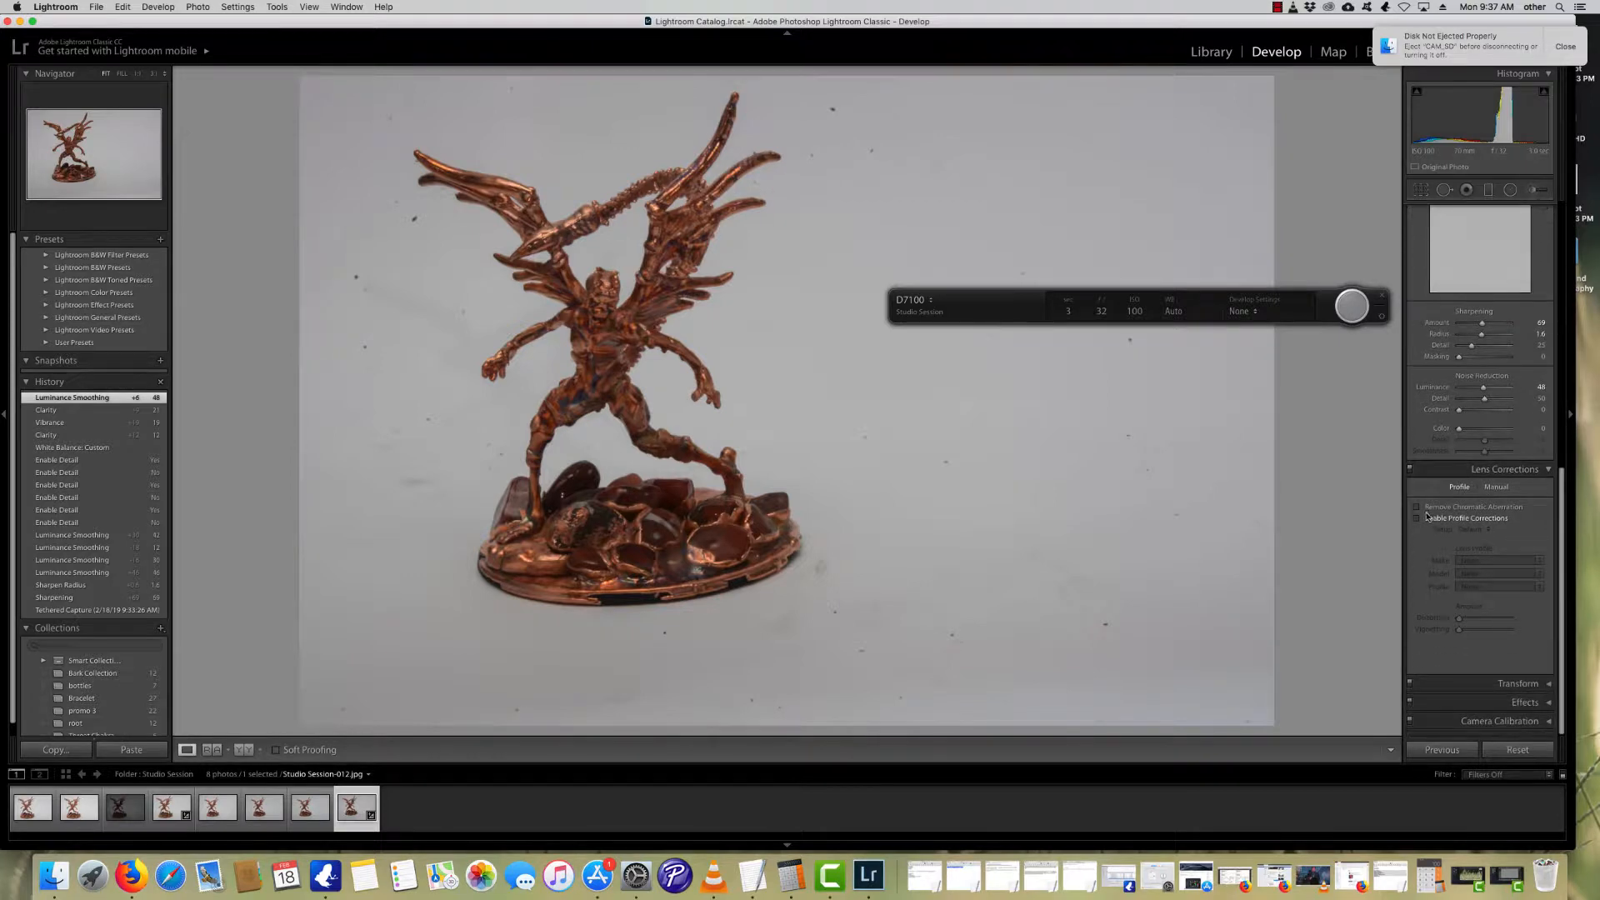
click(1418, 507)
click(1417, 518)
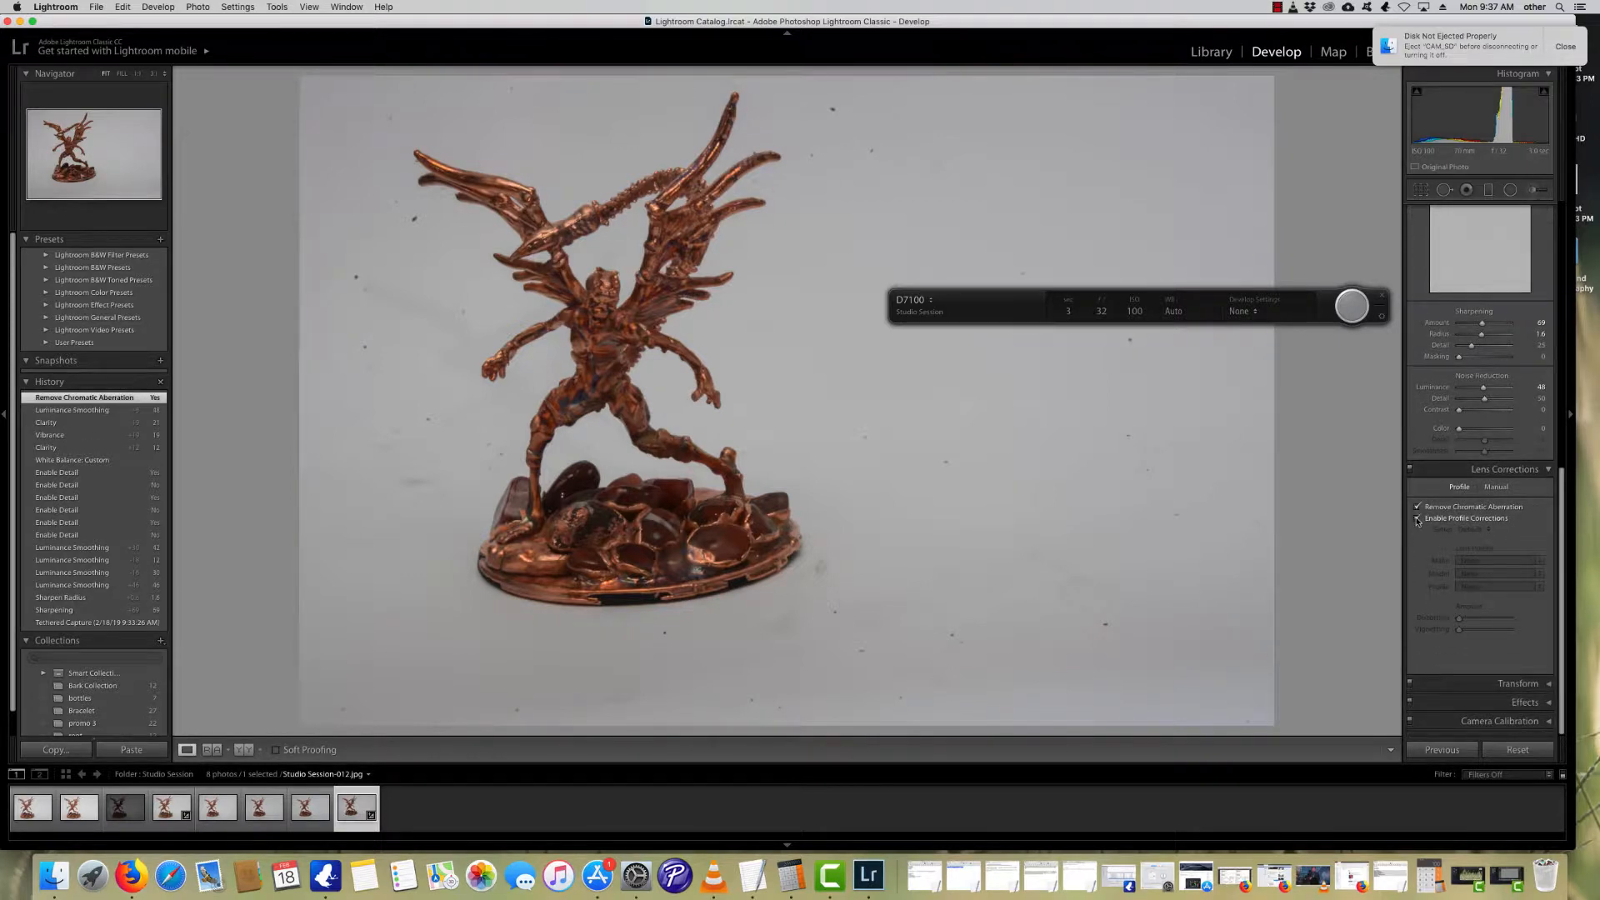
click(1509, 565)
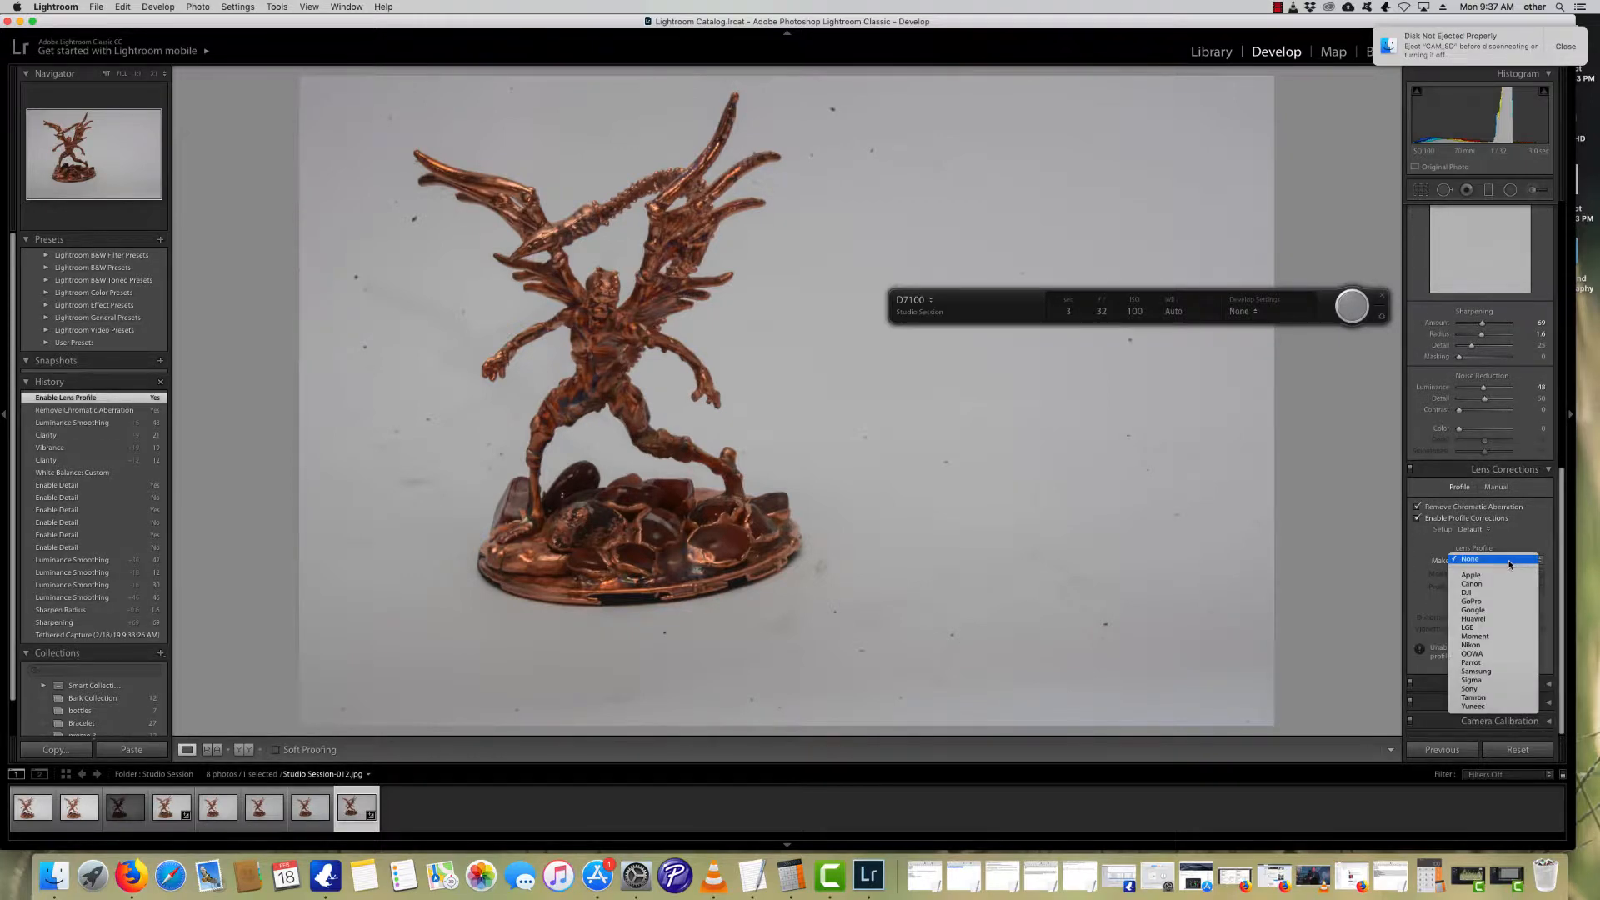
click(1508, 630)
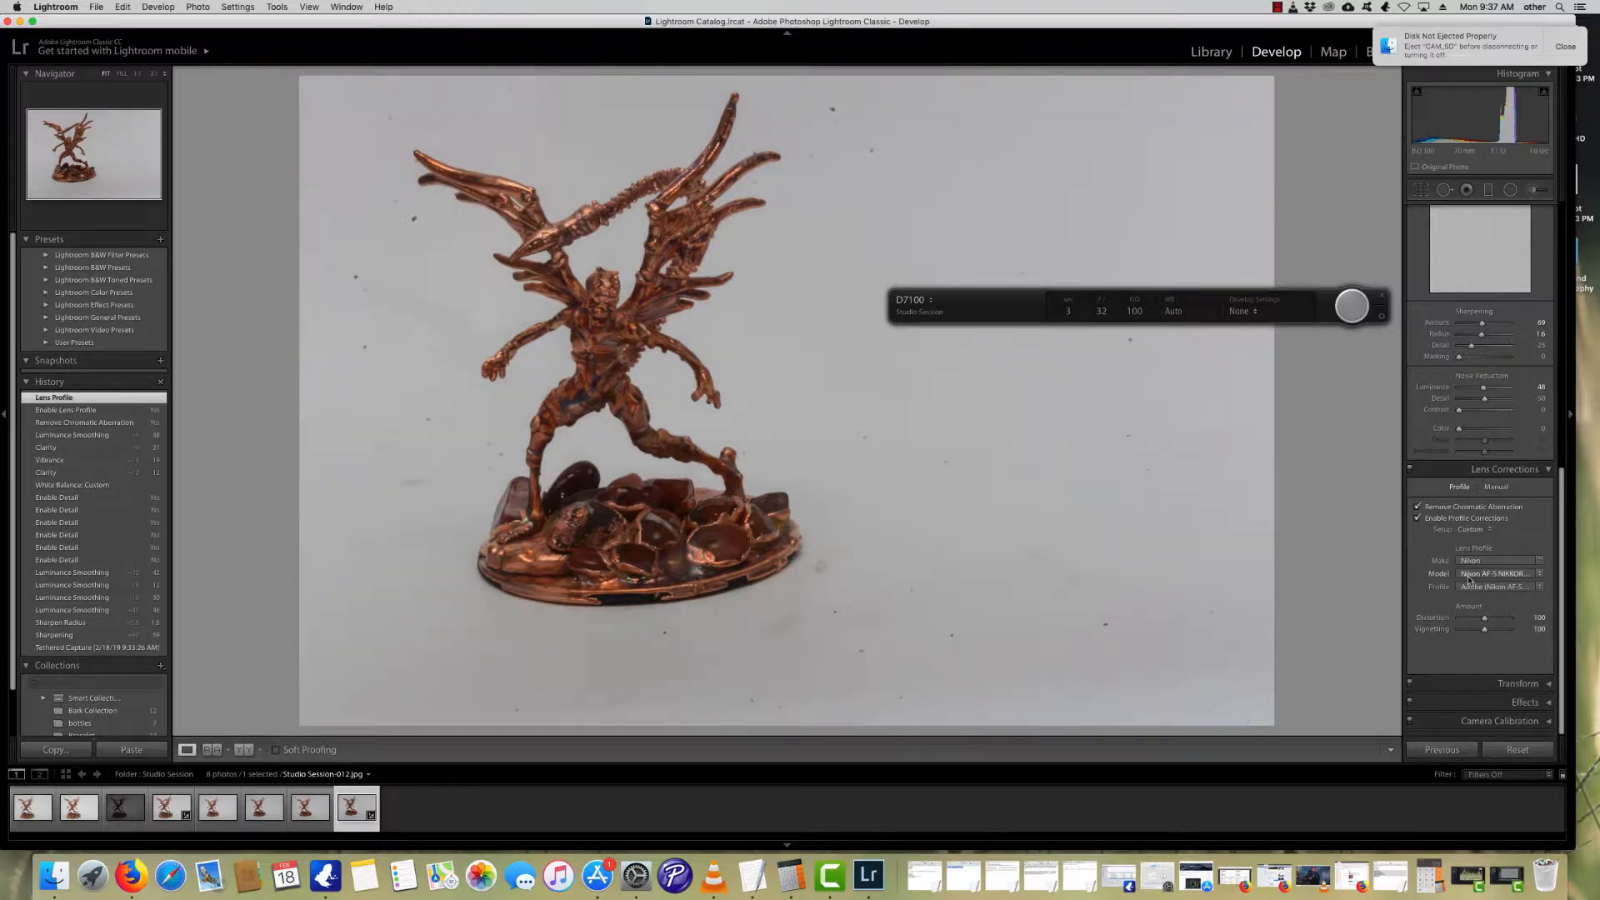
Step: Compare the photo with and without the lens corrections, leaving them enabled
click(1410, 472)
click(1410, 471)
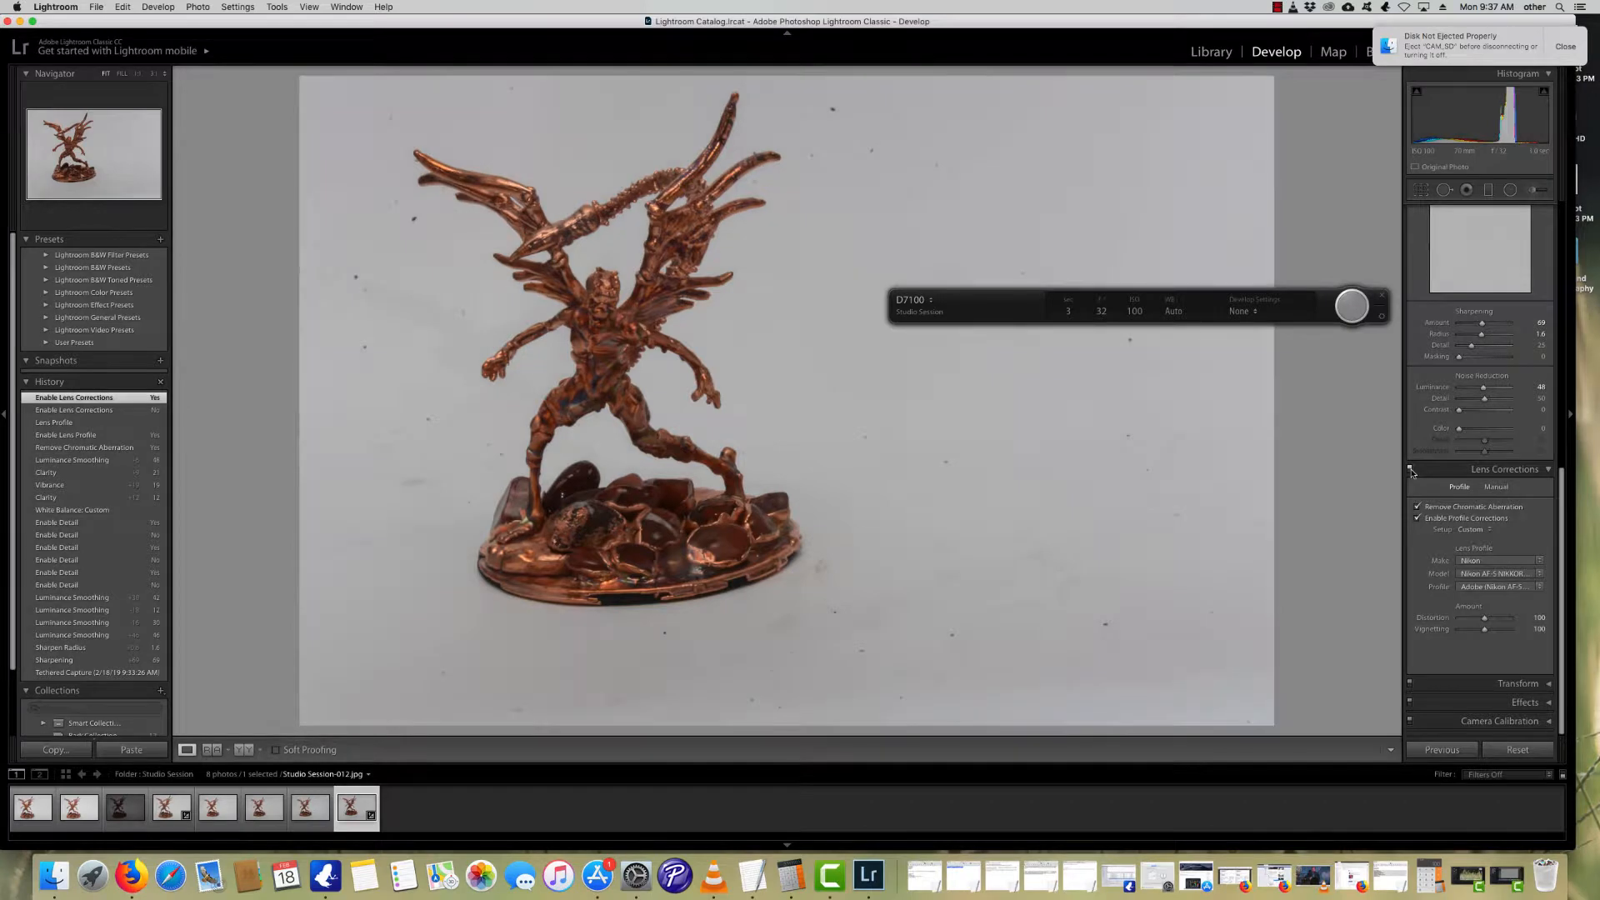
click(1410, 472)
click(1409, 472)
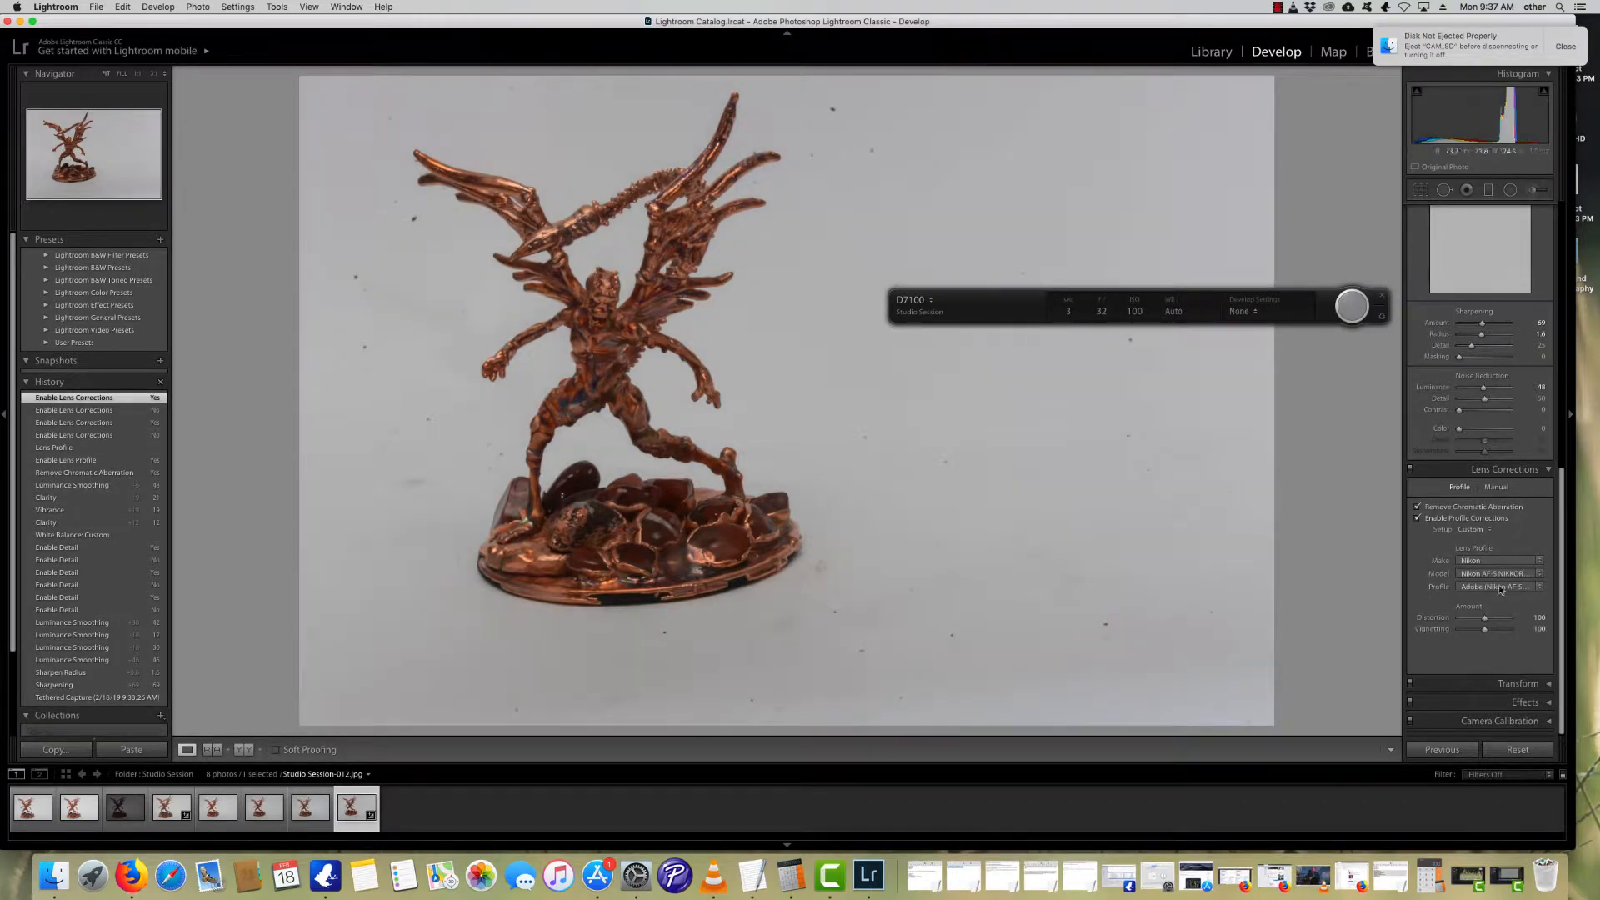
scroll(1438, 631, up, 1)
scroll(1438, 624, down, 1)
drag(1561, 516, 1562, 241)
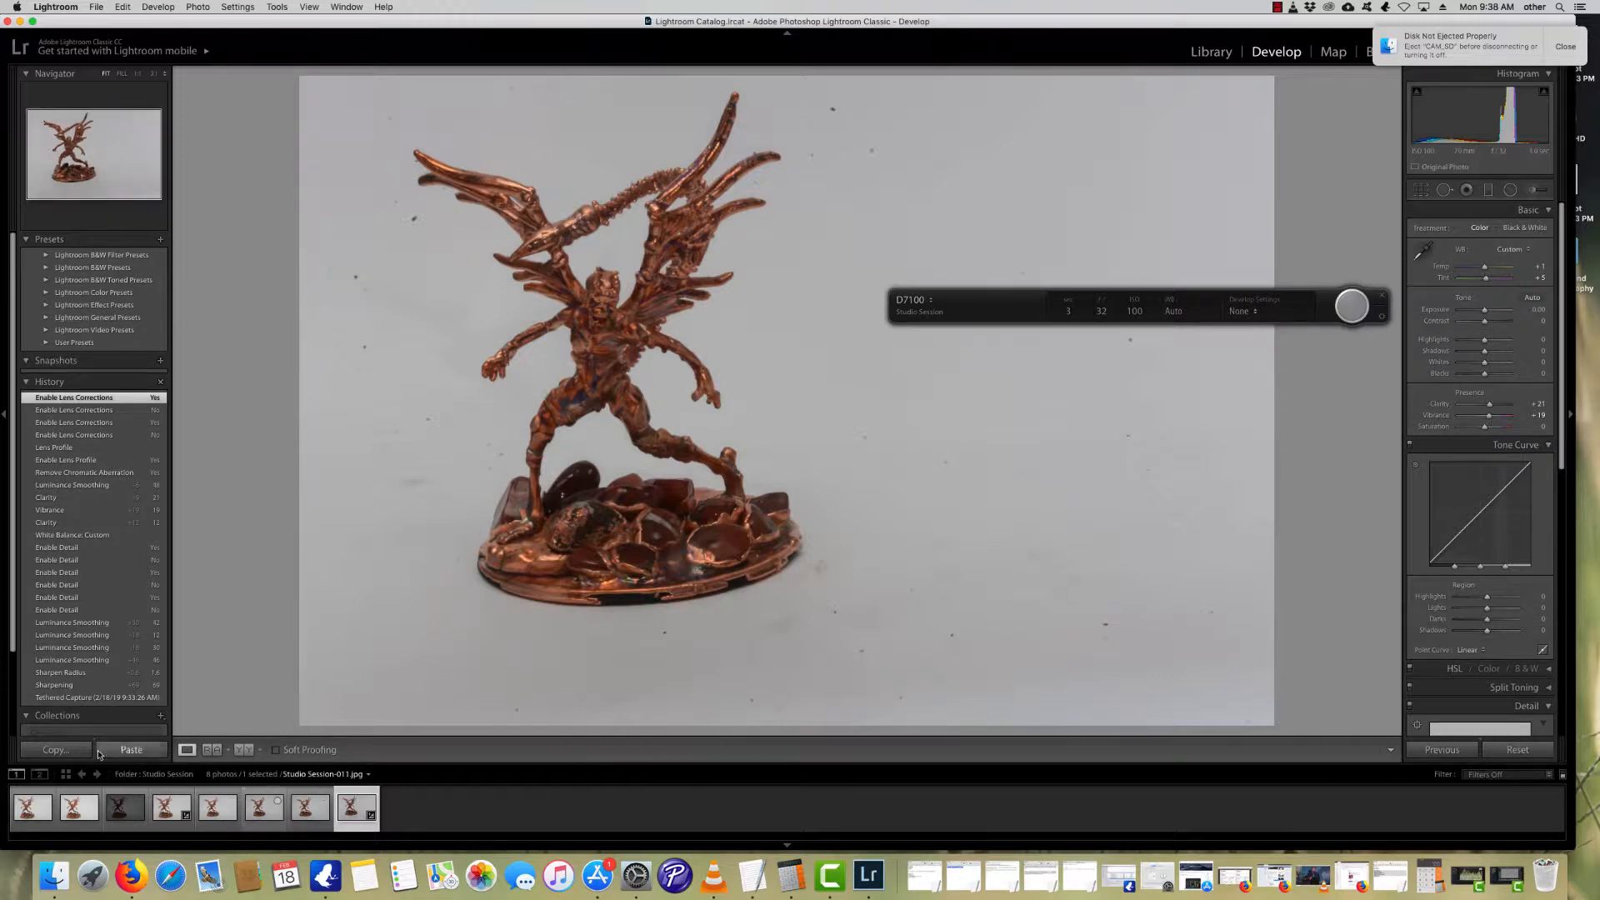
Step: Copy the photo's develop settings, including lens corrections, and paste them onto Studio Session-010.jpg
click(58, 750)
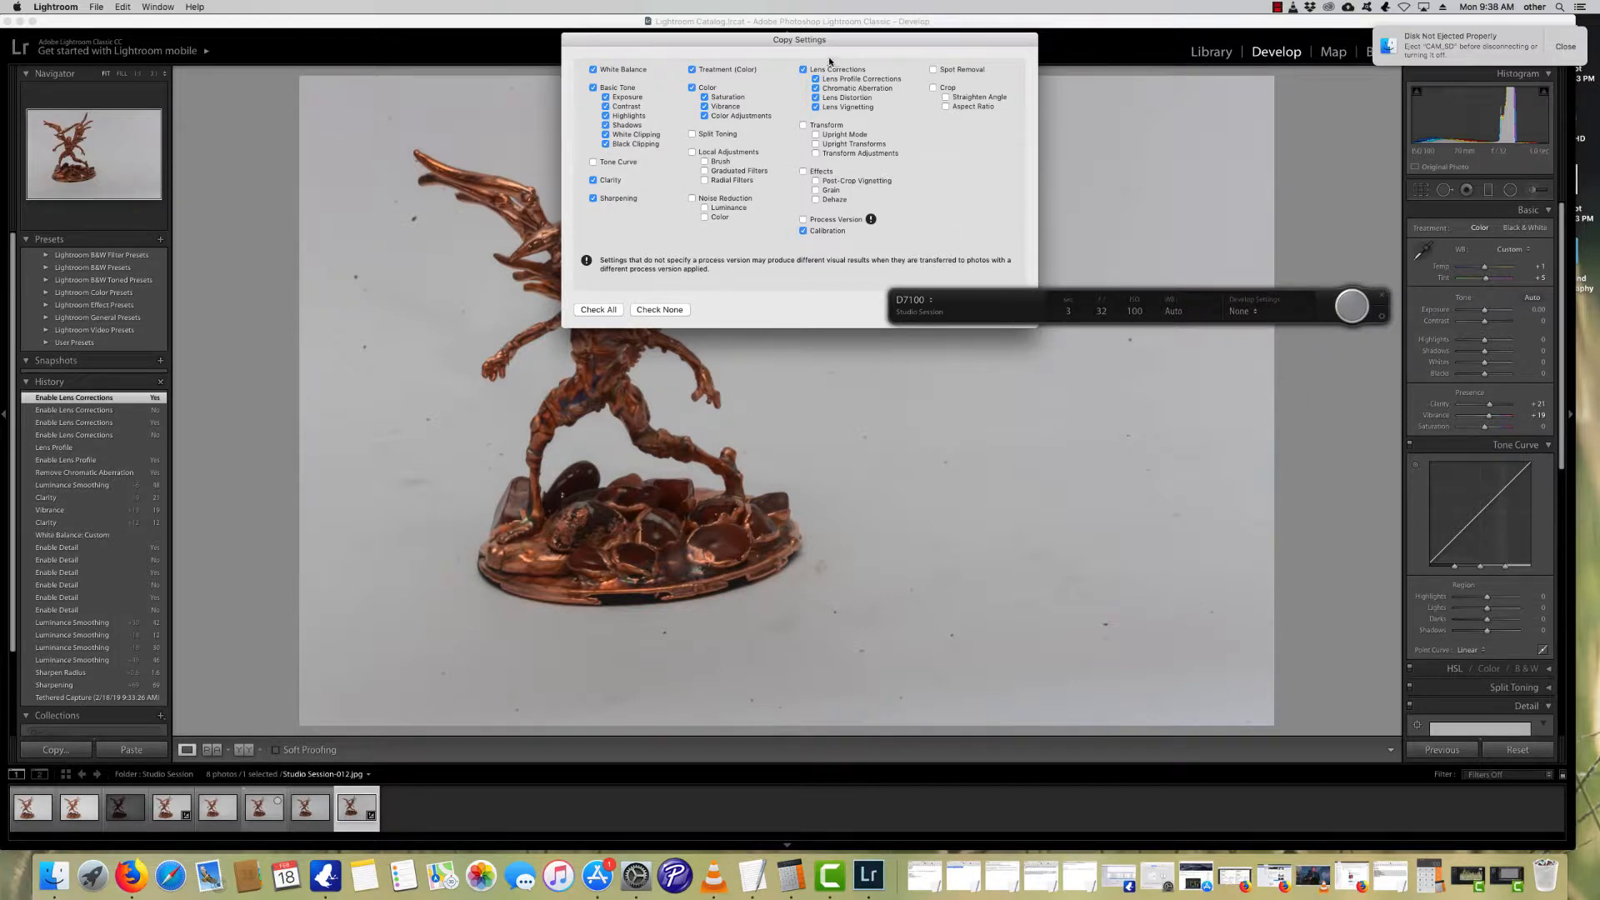
drag(826, 38, 535, 99)
key(Return)
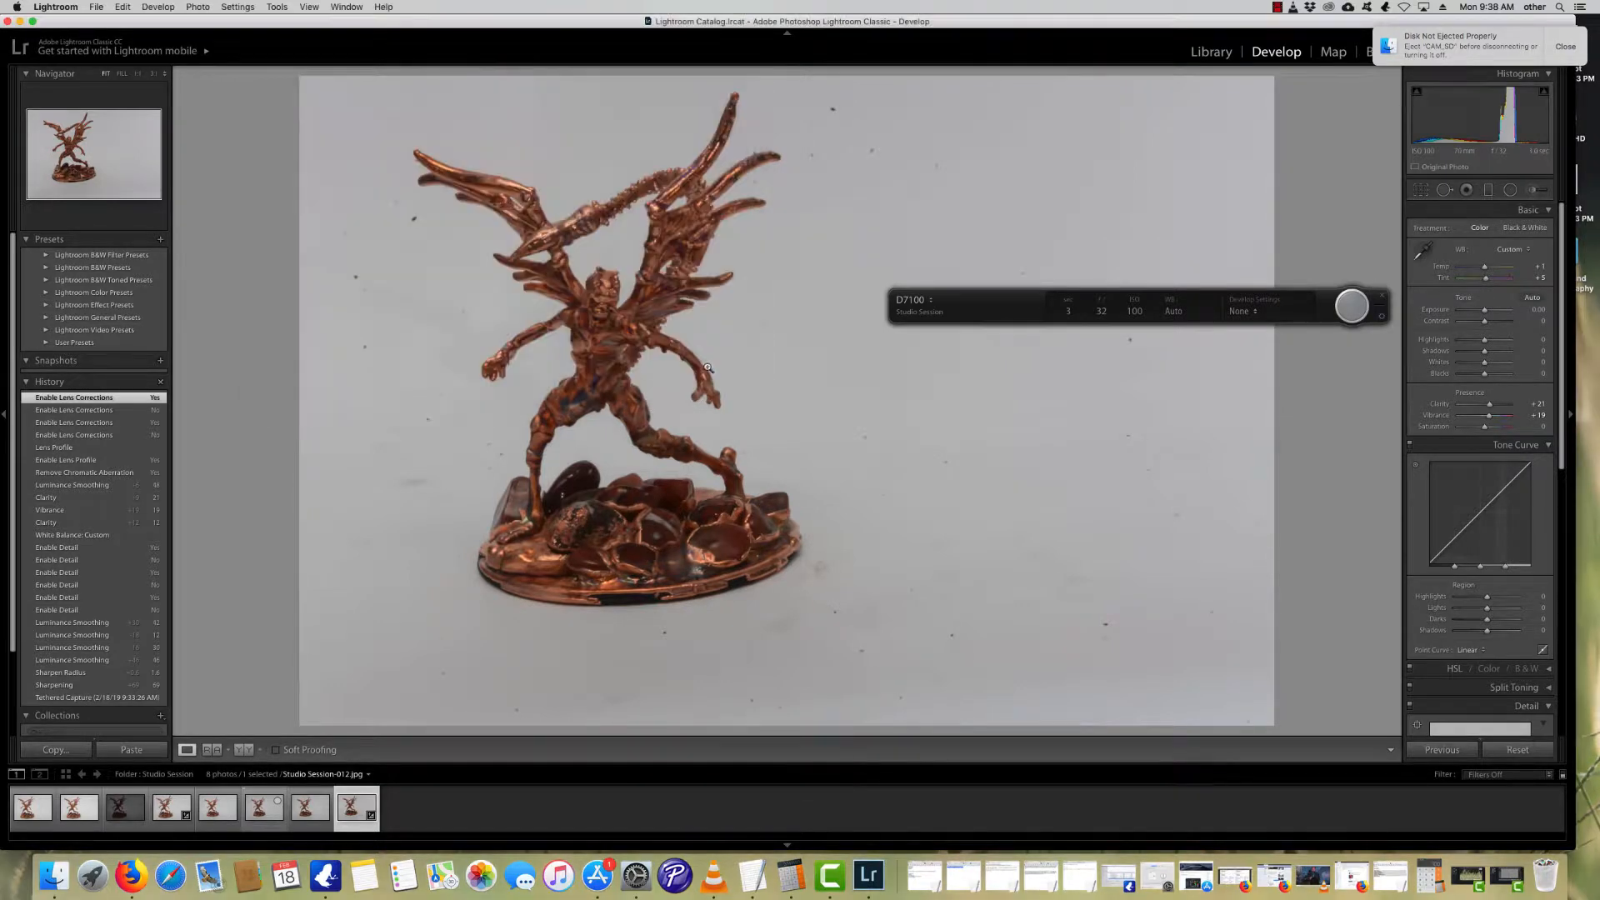
click(315, 813)
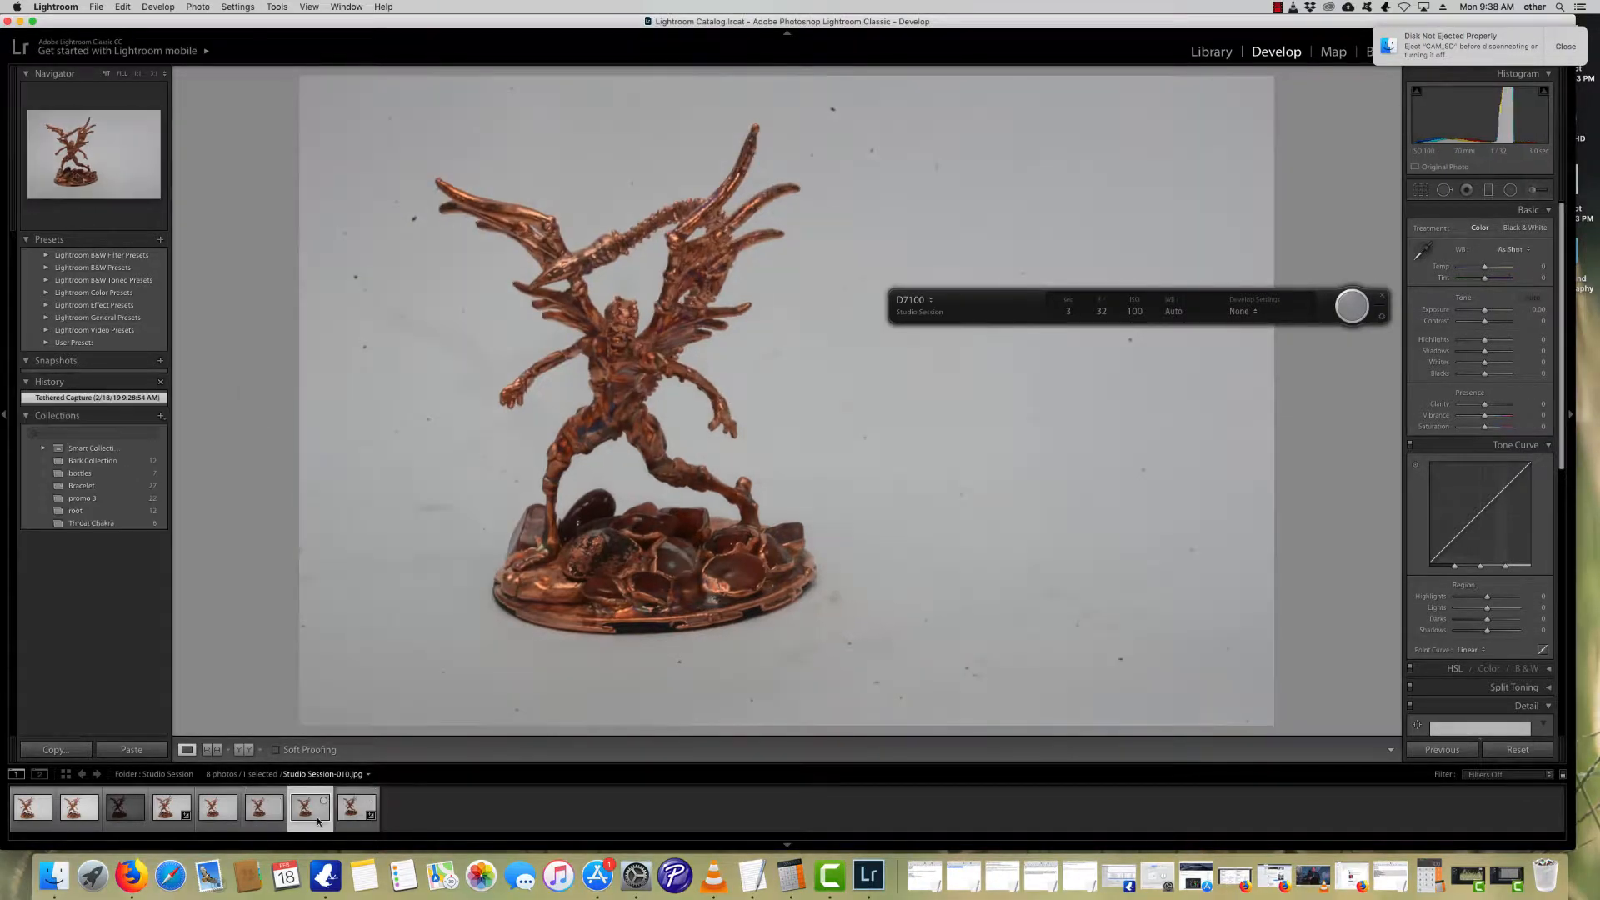
click(129, 751)
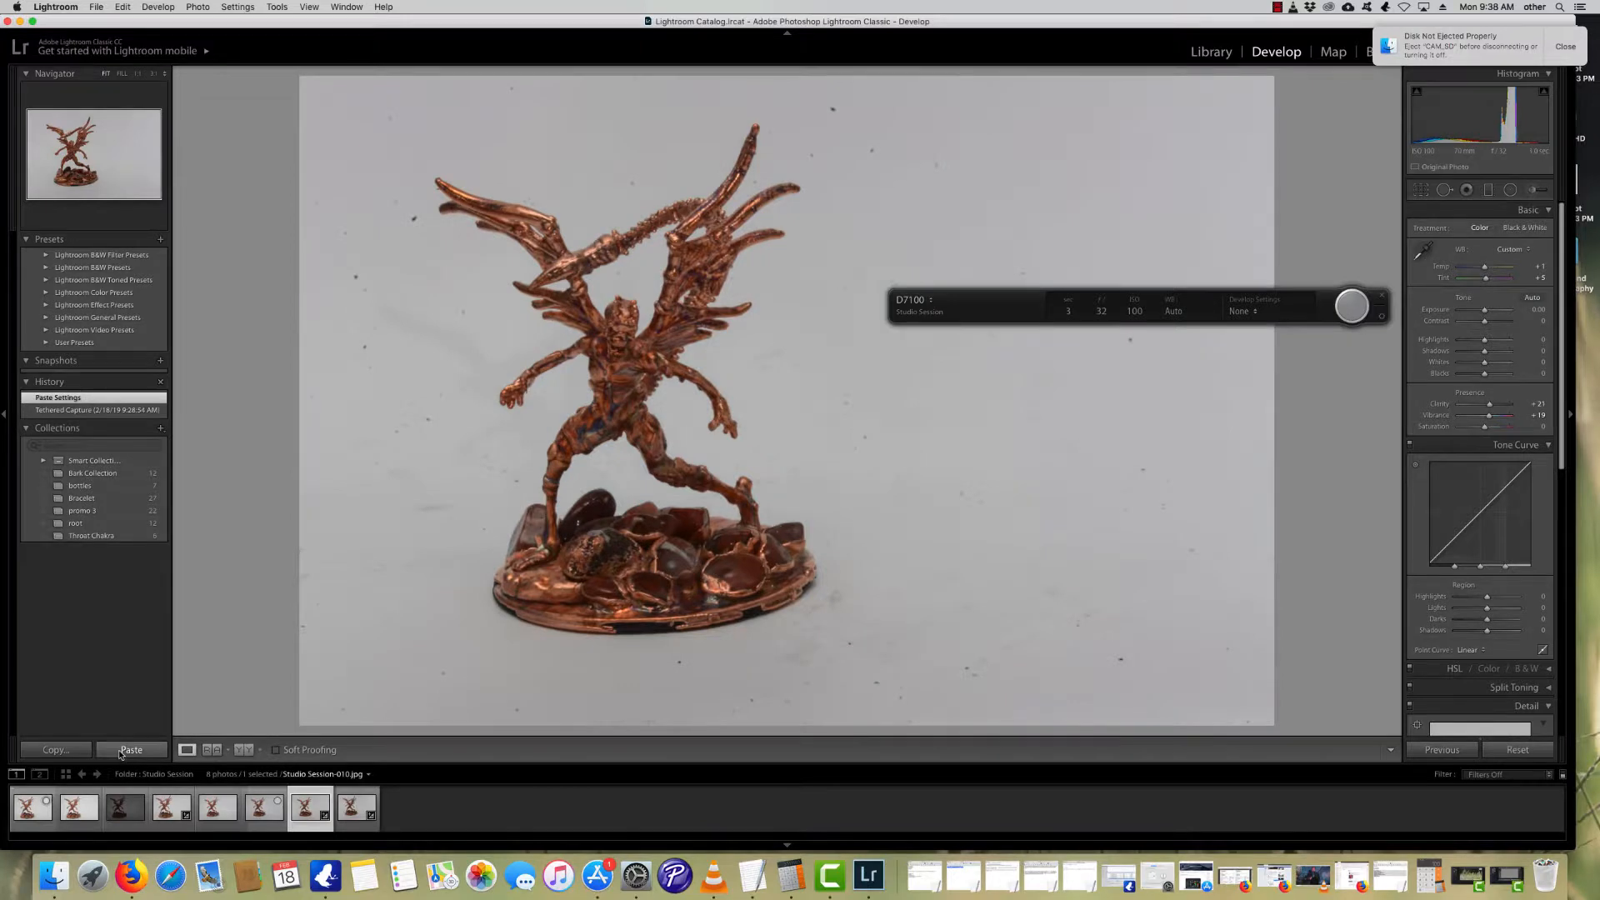
Step: Crop Studio Session-012.jpg slightly and straighten it to a crop angle of 1.54
click(356, 808)
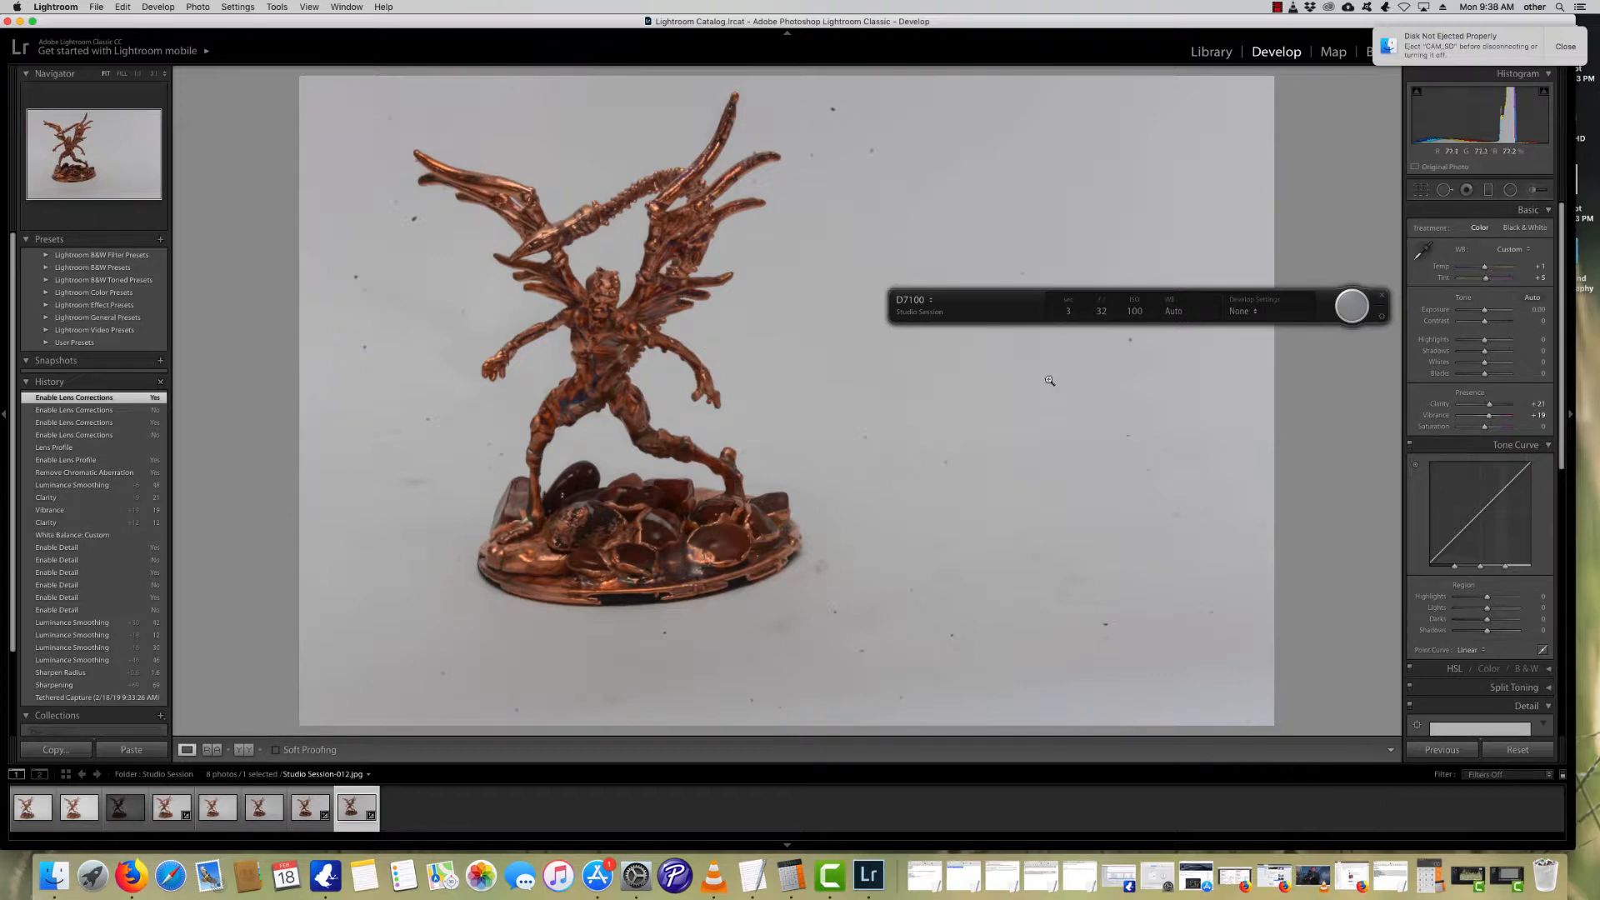
click(1420, 191)
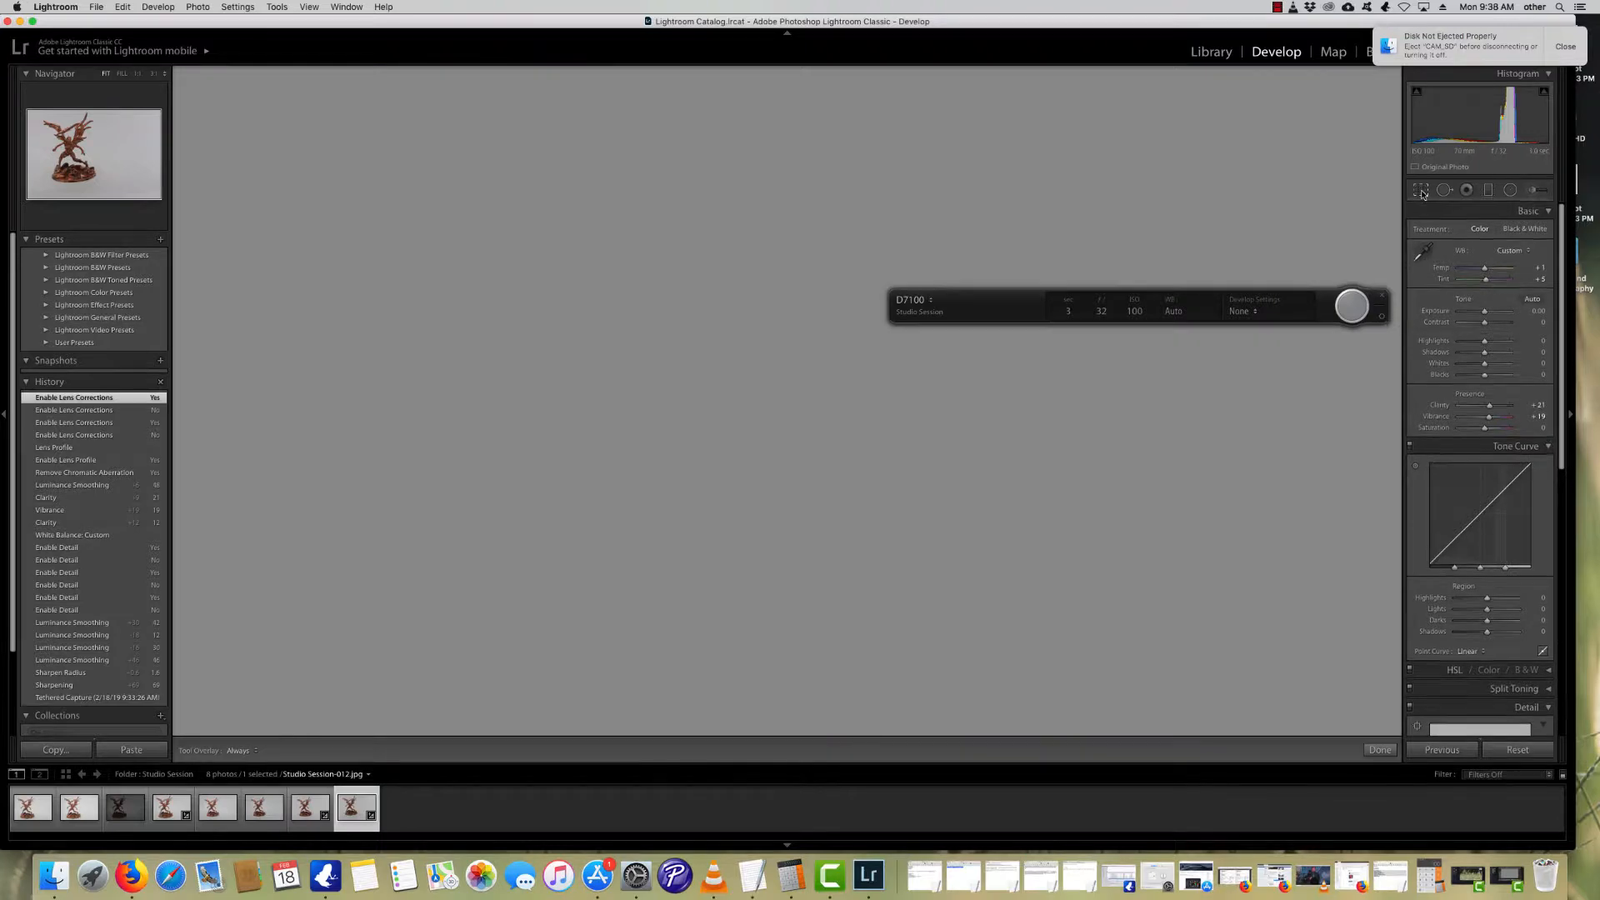
drag(1298, 540, 1295, 558)
mouse_move(821, 486)
mouse_down()
mouse_move(833, 500)
mouse_move(835, 477)
mouse_up()
drag(1273, 81, 1205, 81)
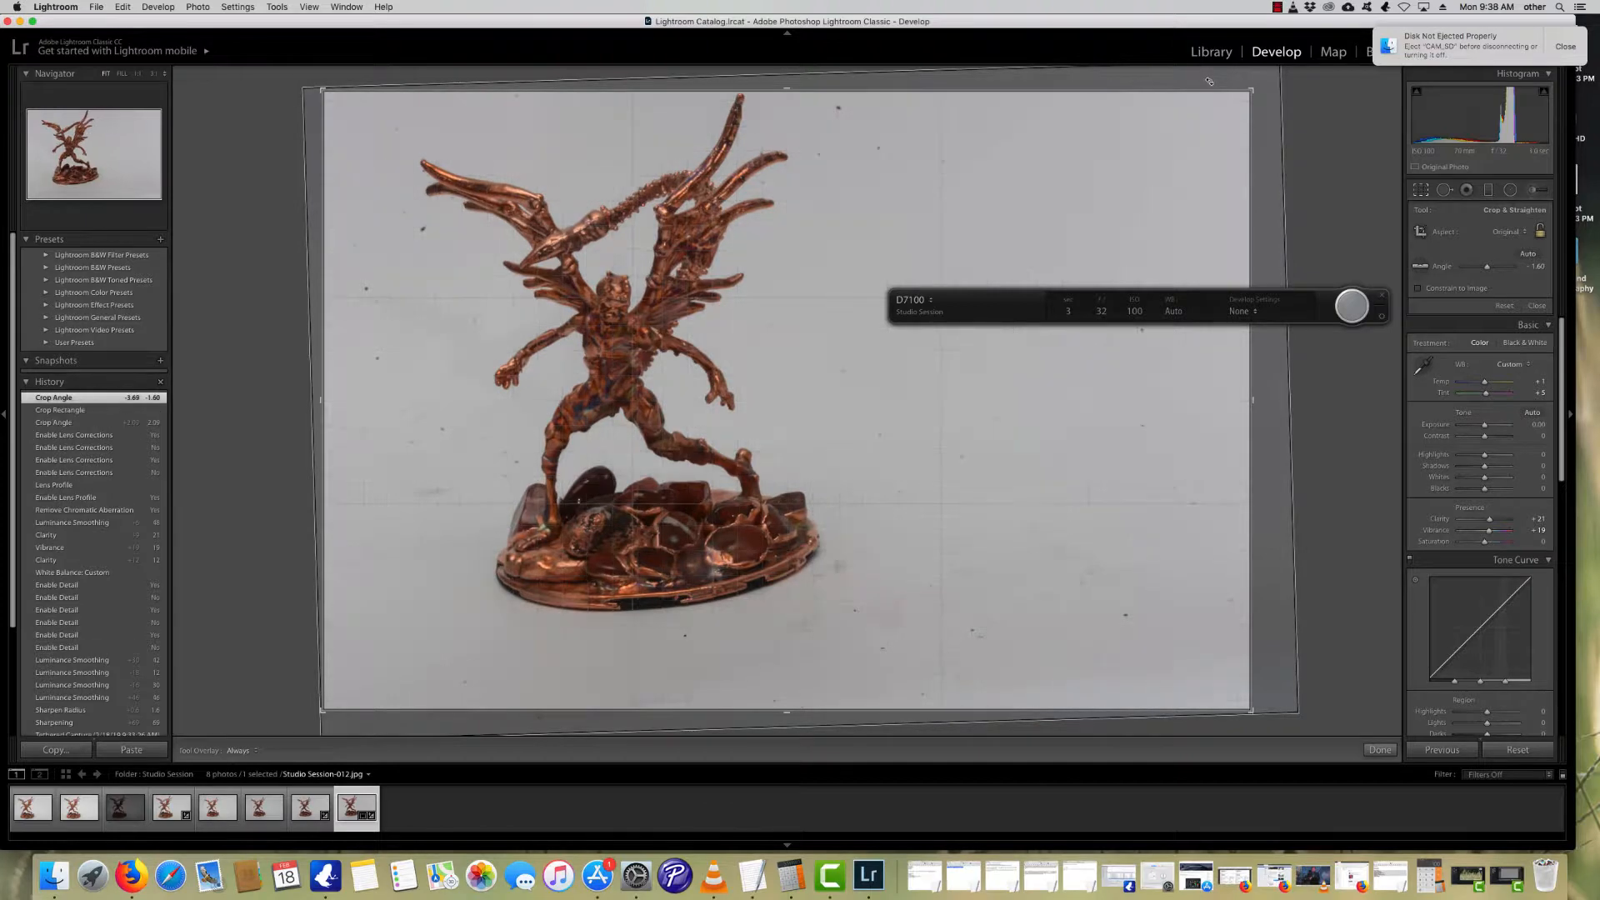
drag(810, 299, 809, 343)
drag(1345, 687, 1343, 724)
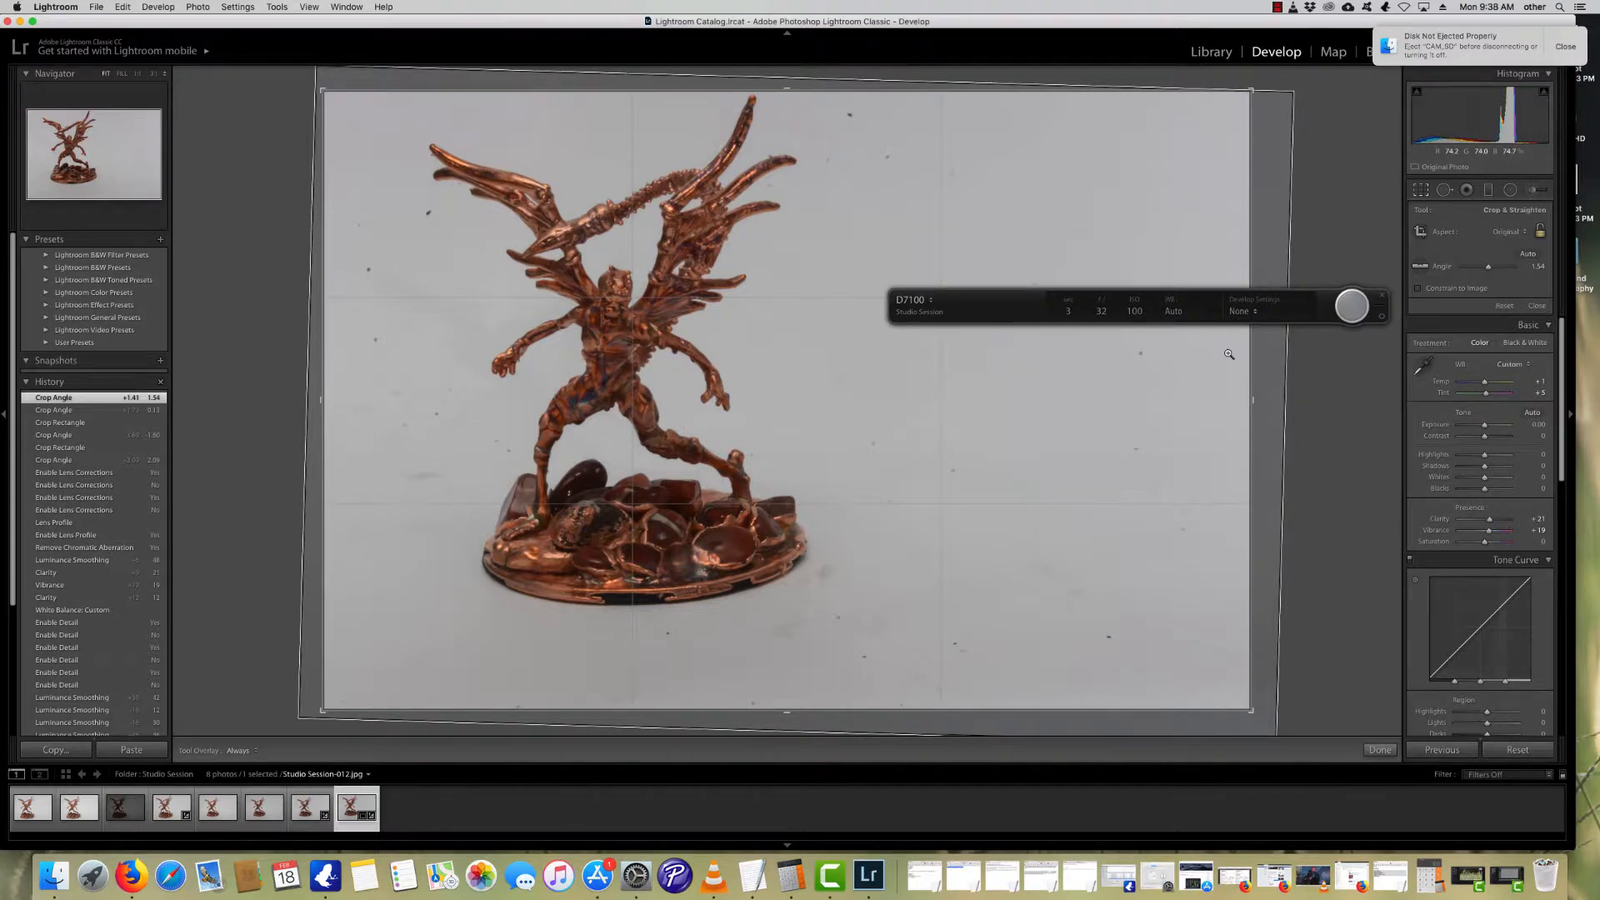
key(Return)
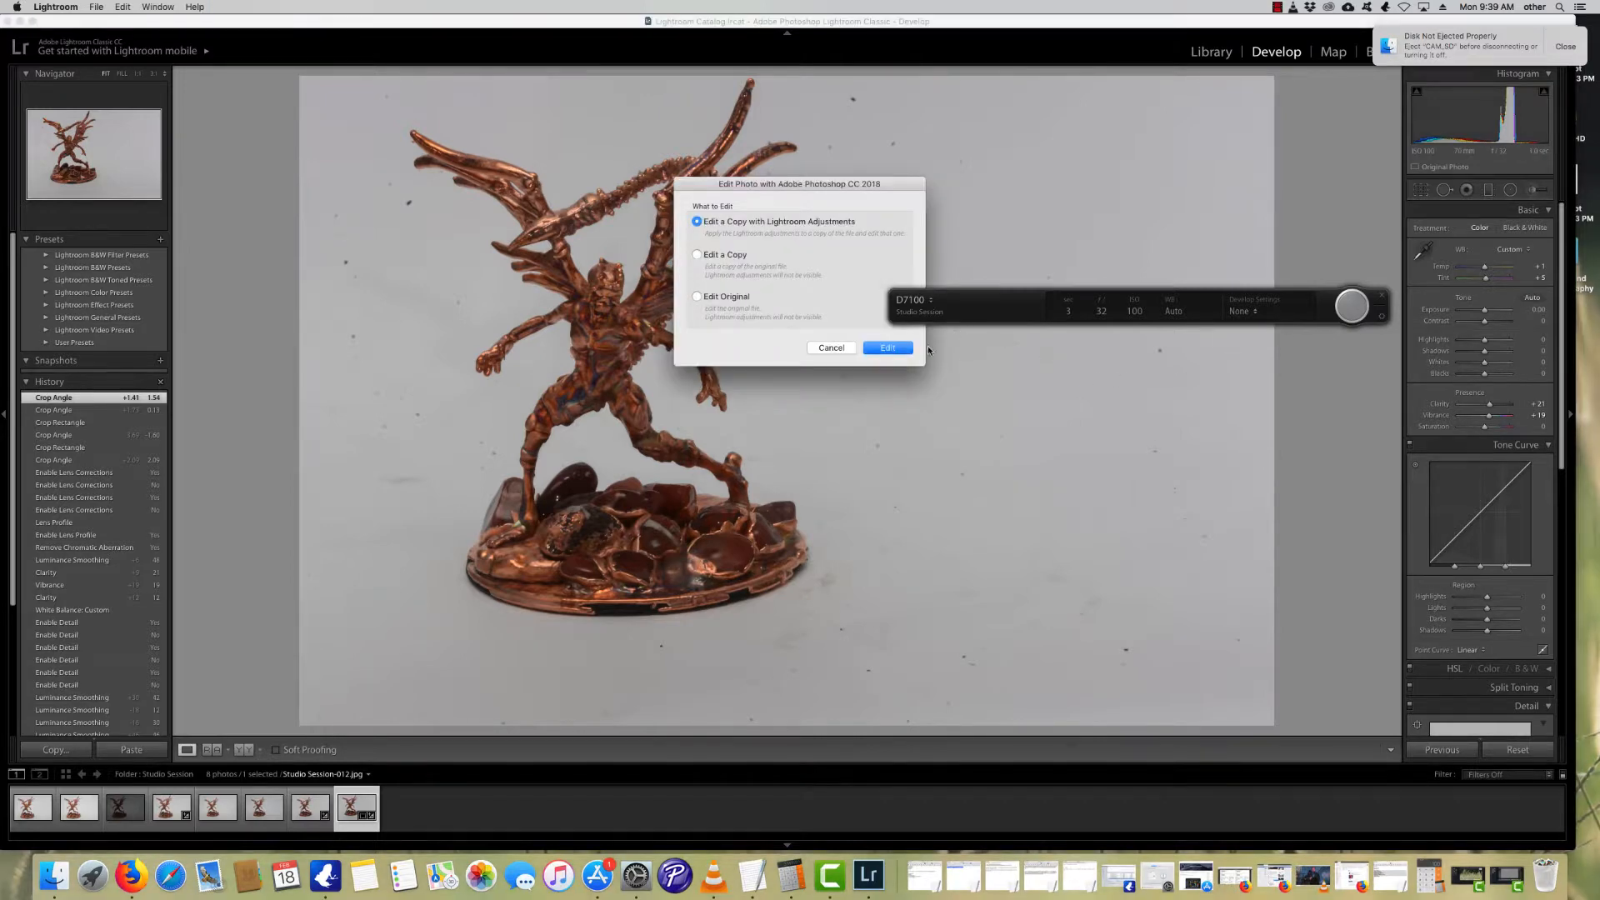
Step: Open the photo in Photoshop CC 2018 as a copy with Lightroom adjustments
click(890, 349)
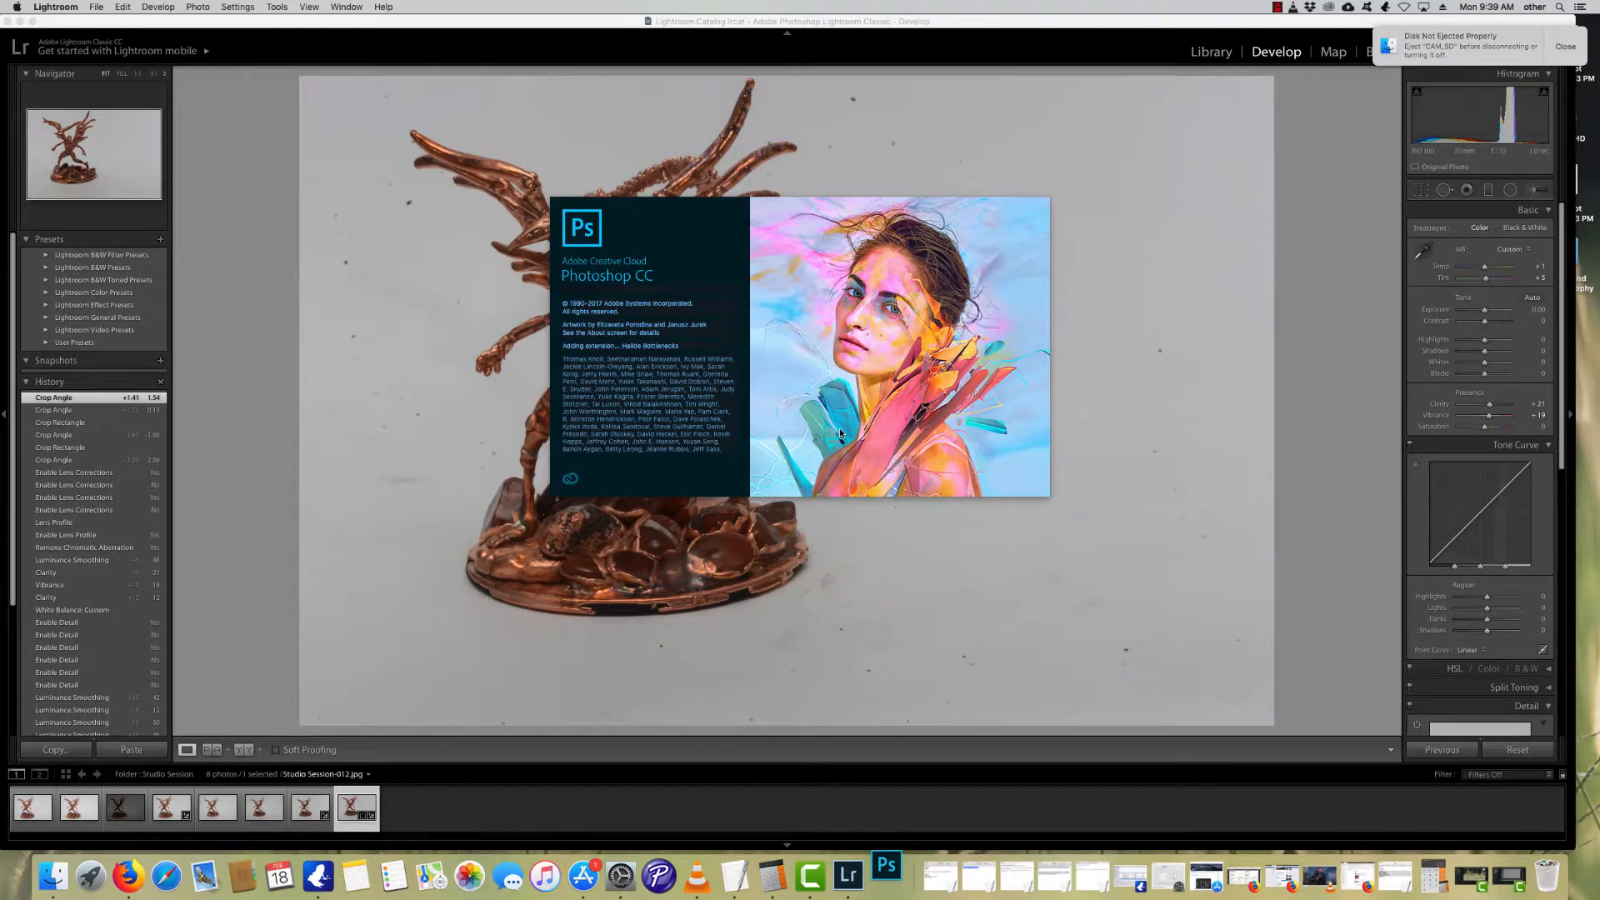
click(1276, 6)
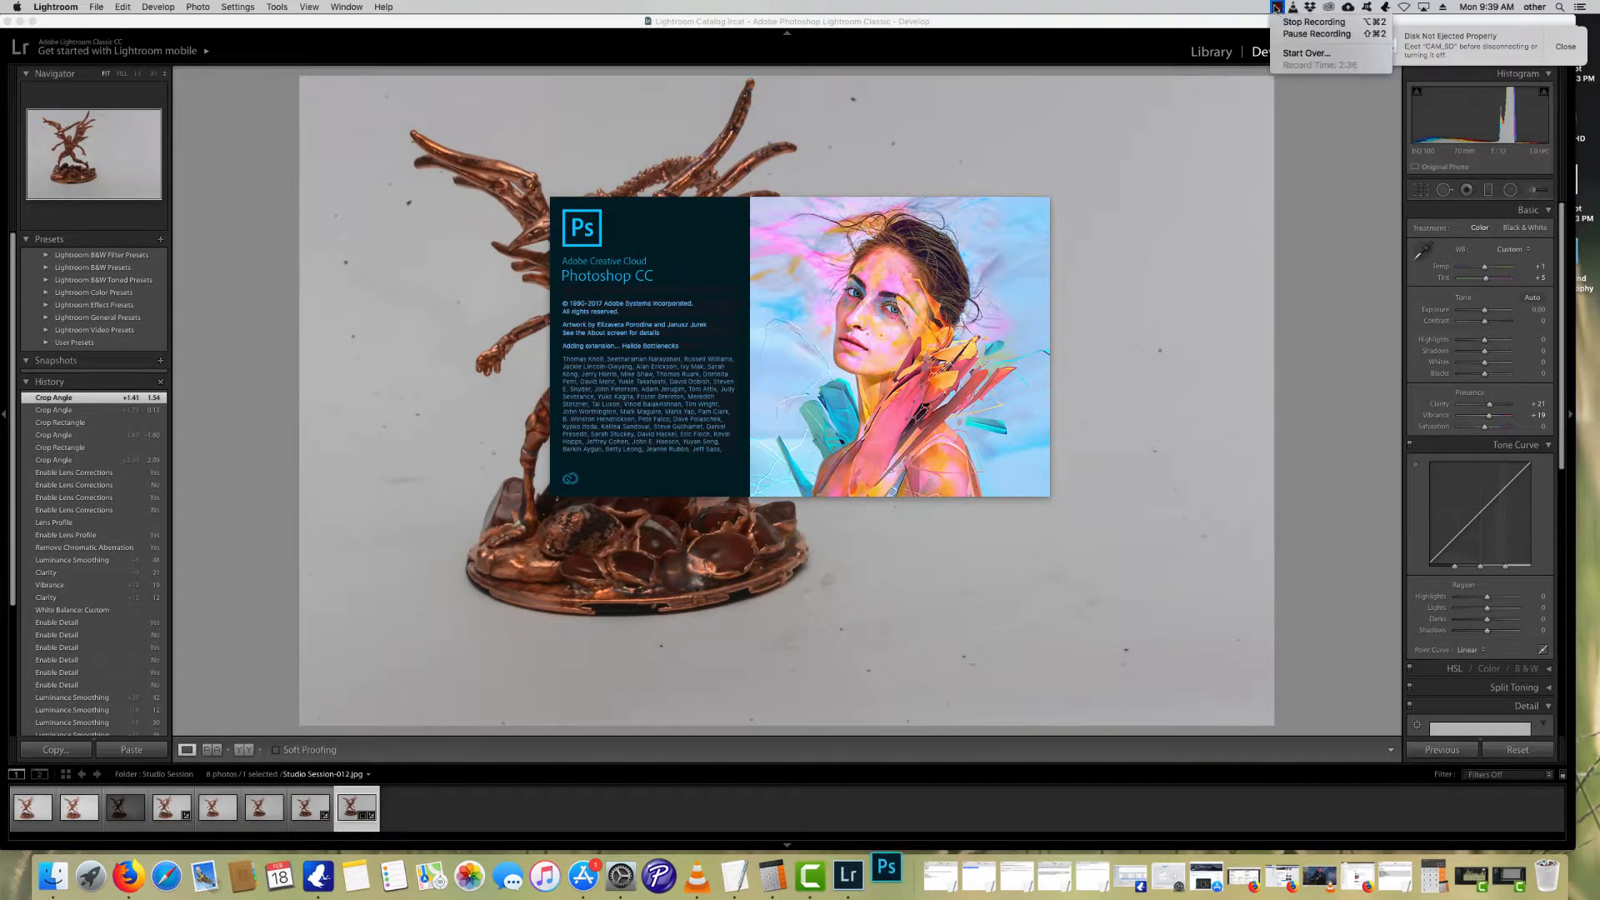
click(1283, 28)
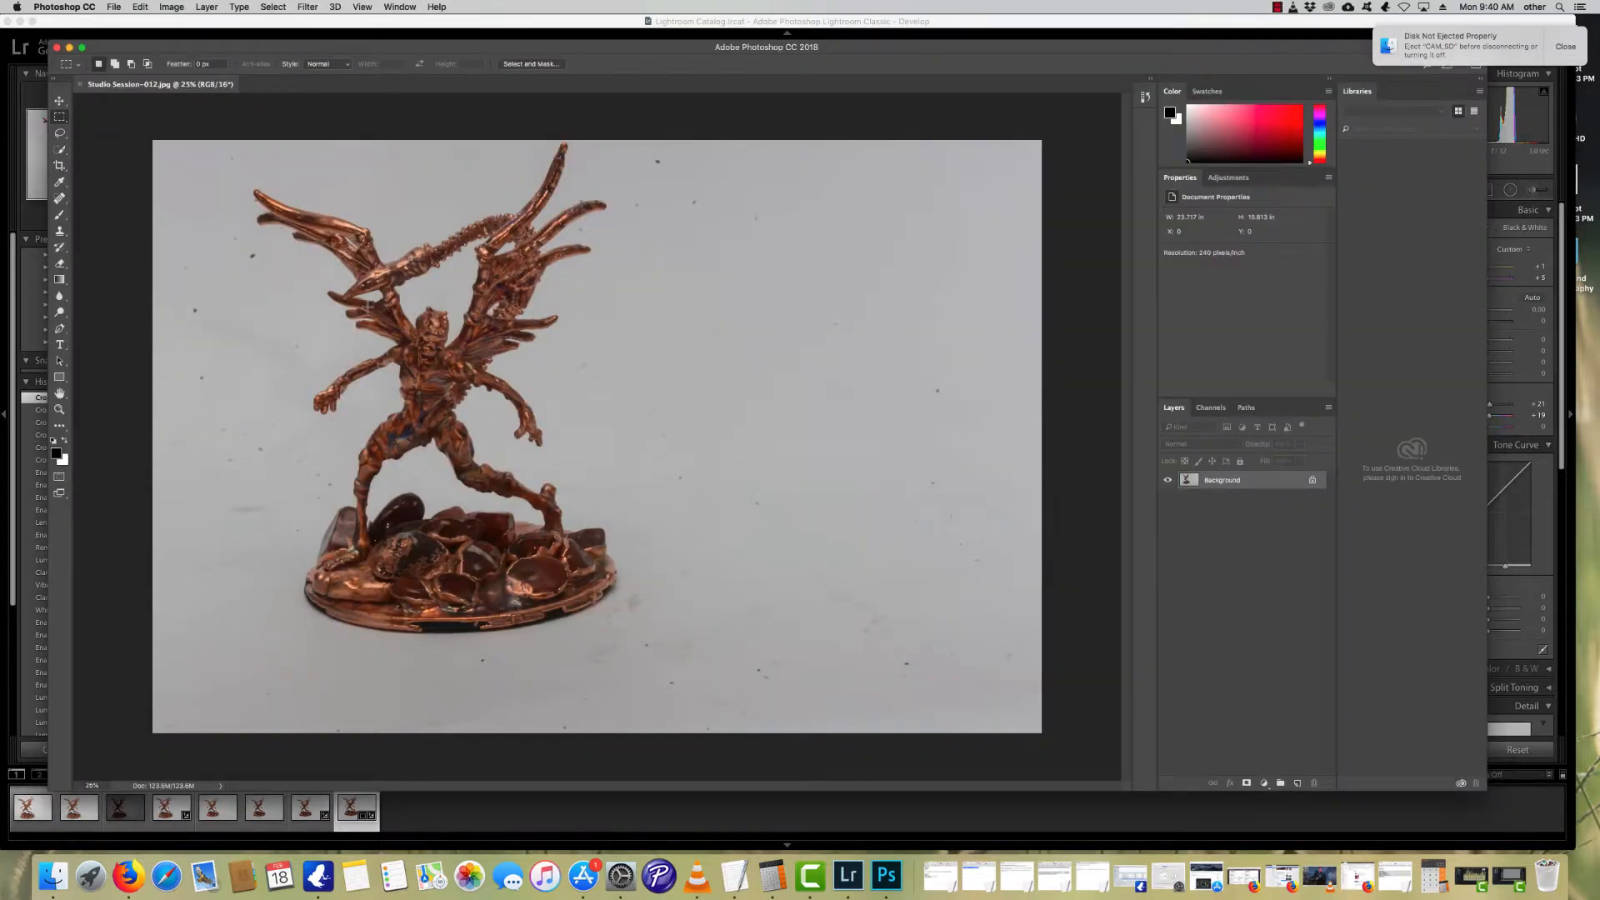
Step: Remove the dust specks from the upper background to the right of the figurine with the Patch tool
scroll(331, 315, up, 3)
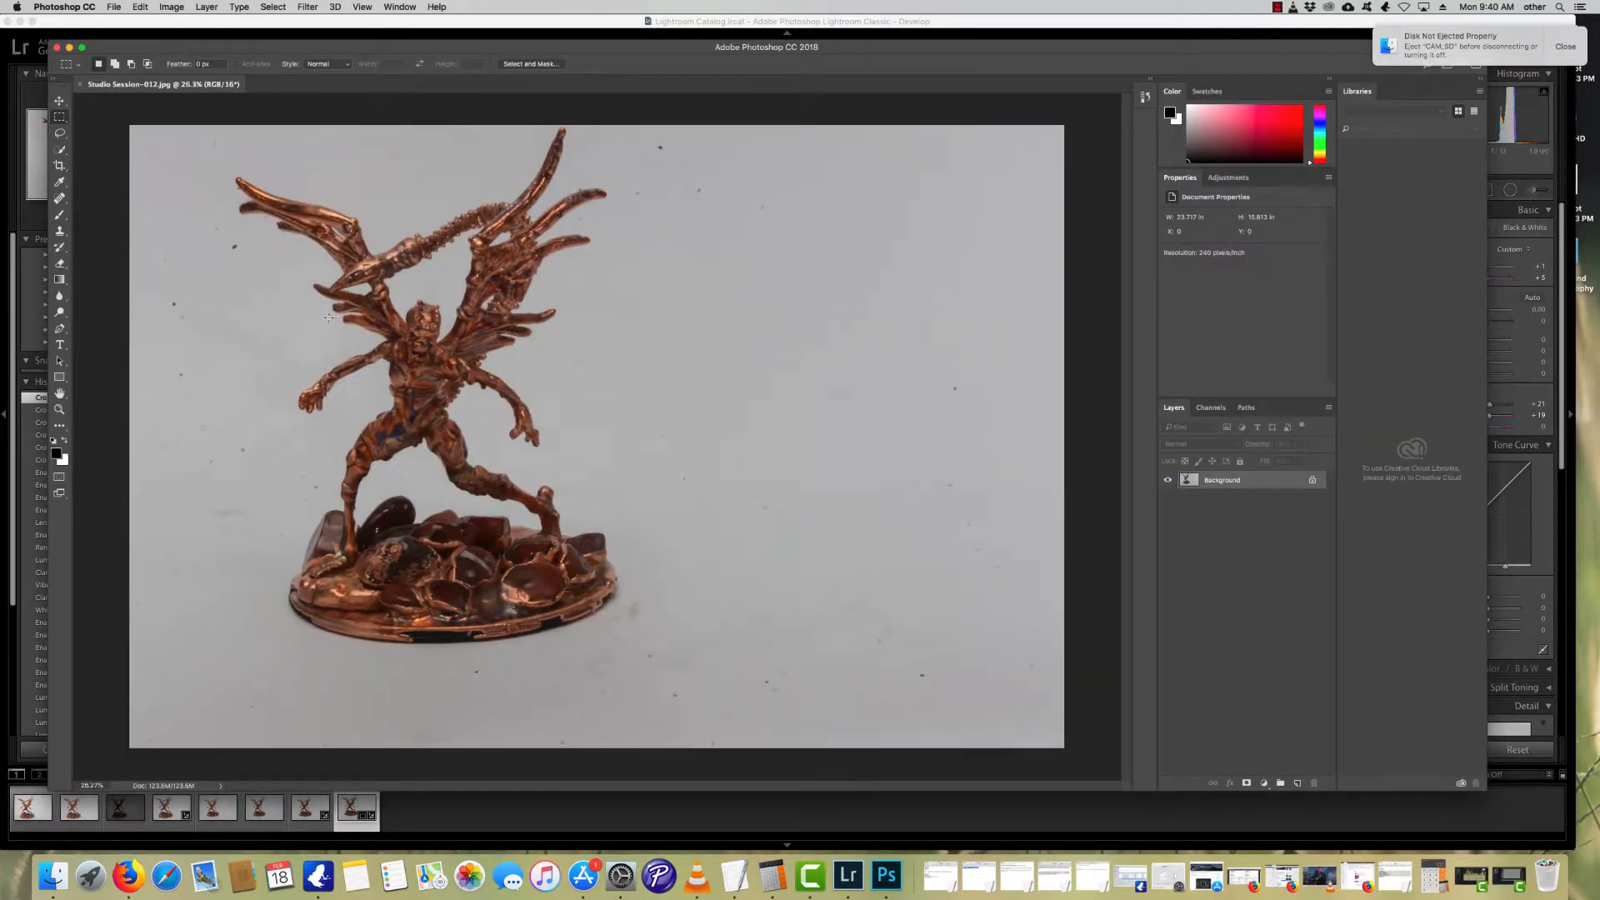
scroll(285, 318, down, 3)
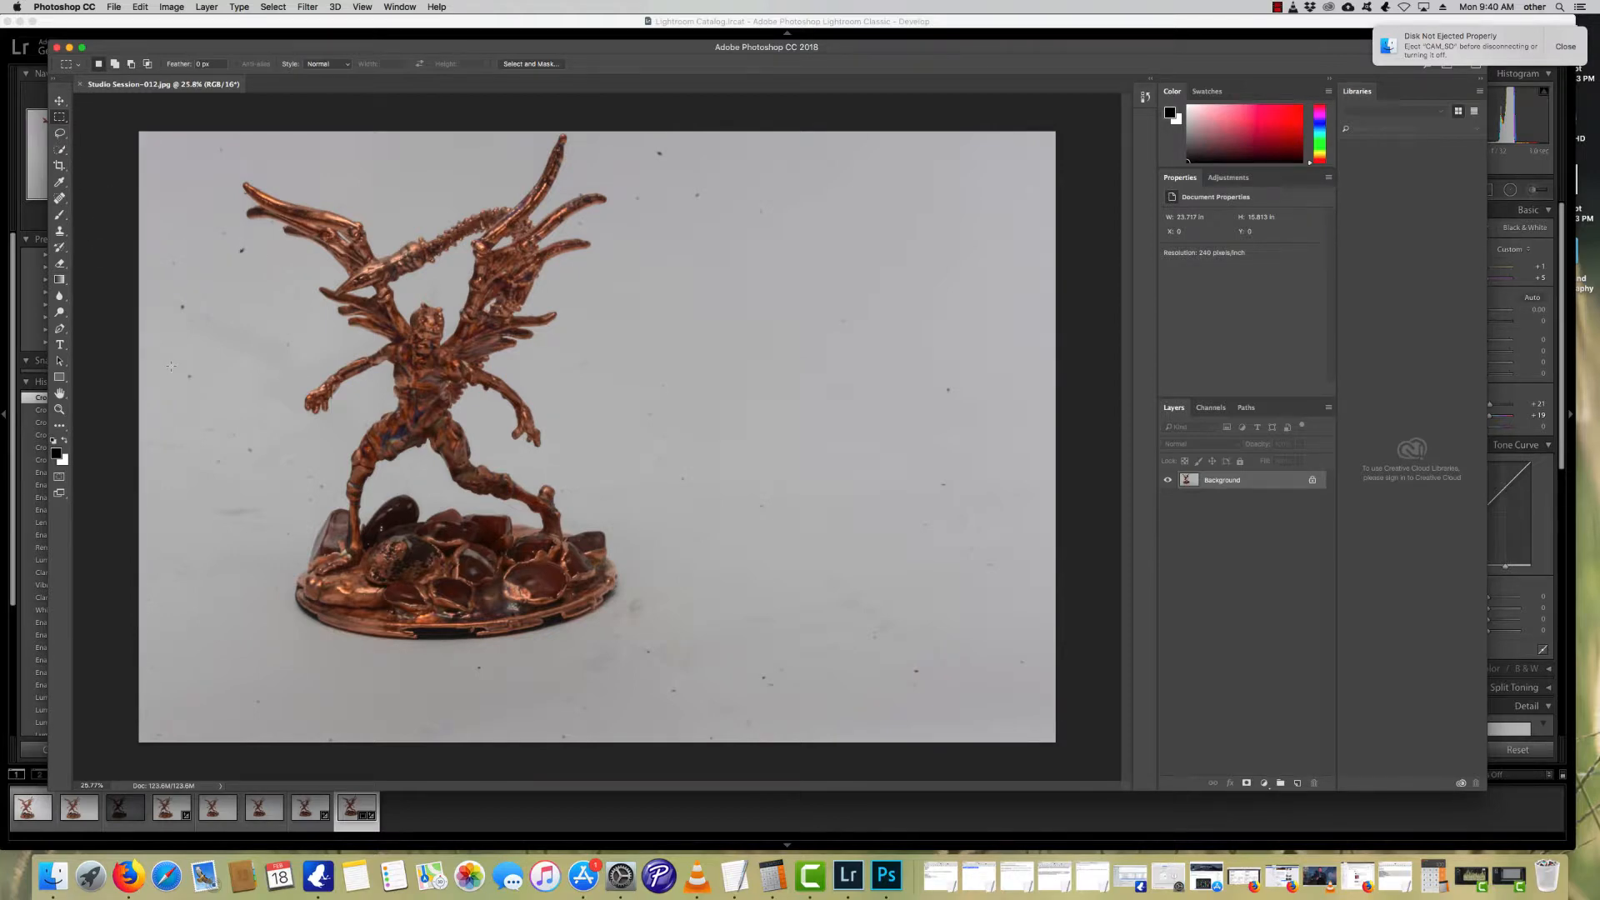
click(60, 200)
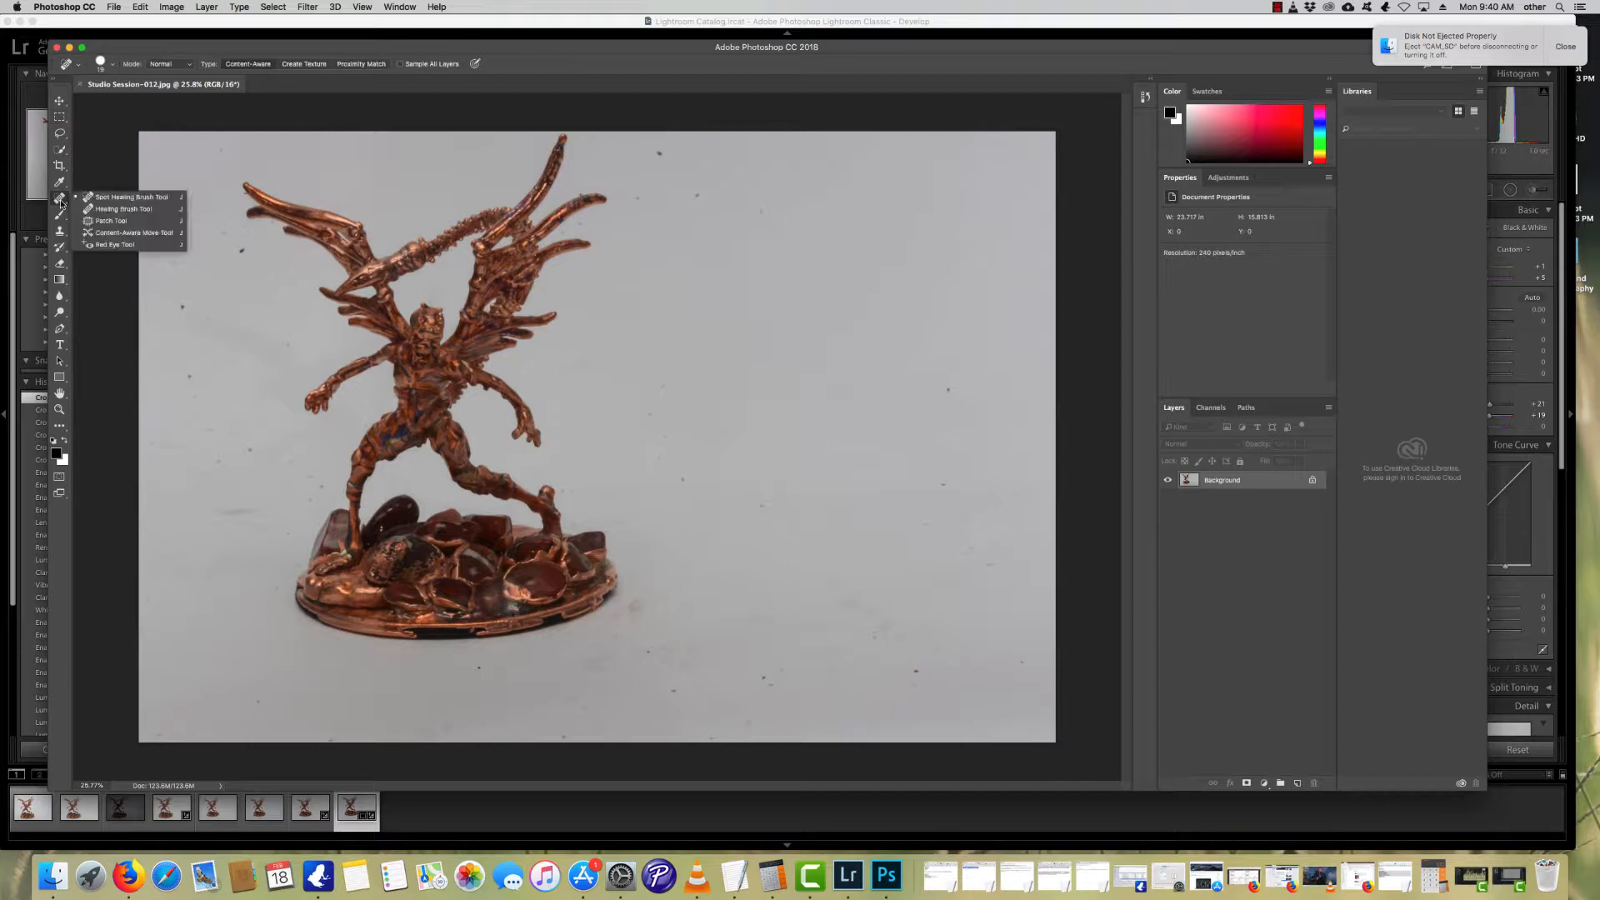
click(108, 222)
mouse_move(698, 218)
mouse_down()
mouse_move(710, 186)
mouse_move(696, 181)
mouse_move(871, 183)
mouse_up()
mouse_move(760, 204)
mouse_down()
mouse_move(778, 208)
mouse_move(767, 194)
mouse_up()
drag(768, 218, 870, 200)
mouse_move(820, 287)
mouse_down()
mouse_move(876, 298)
mouse_move(820, 286)
mouse_up()
click(798, 254)
mouse_move(685, 156)
mouse_down()
mouse_move(856, 188)
mouse_move(643, 197)
mouse_up()
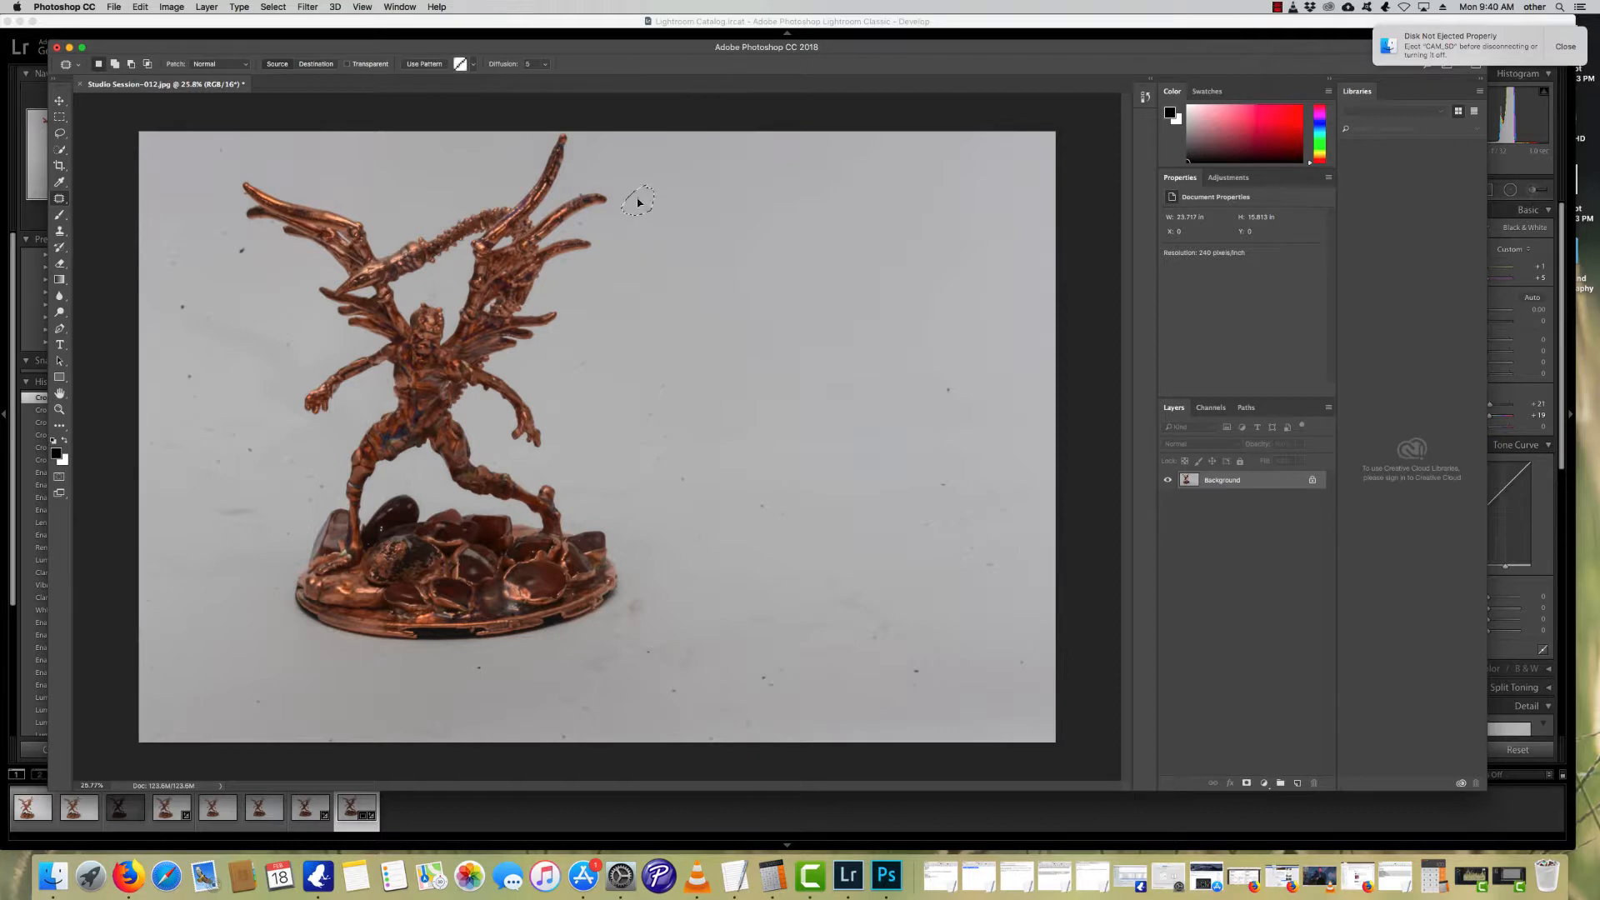
mouse_move(946, 349)
mouse_down()
mouse_move(921, 375)
mouse_move(929, 415)
mouse_move(977, 412)
mouse_move(964, 348)
mouse_up()
click(835, 369)
Step: Clone out the dust speck just below the figurine's left wing tip using the Clone Stamp tool with an enlarged brush
click(57, 231)
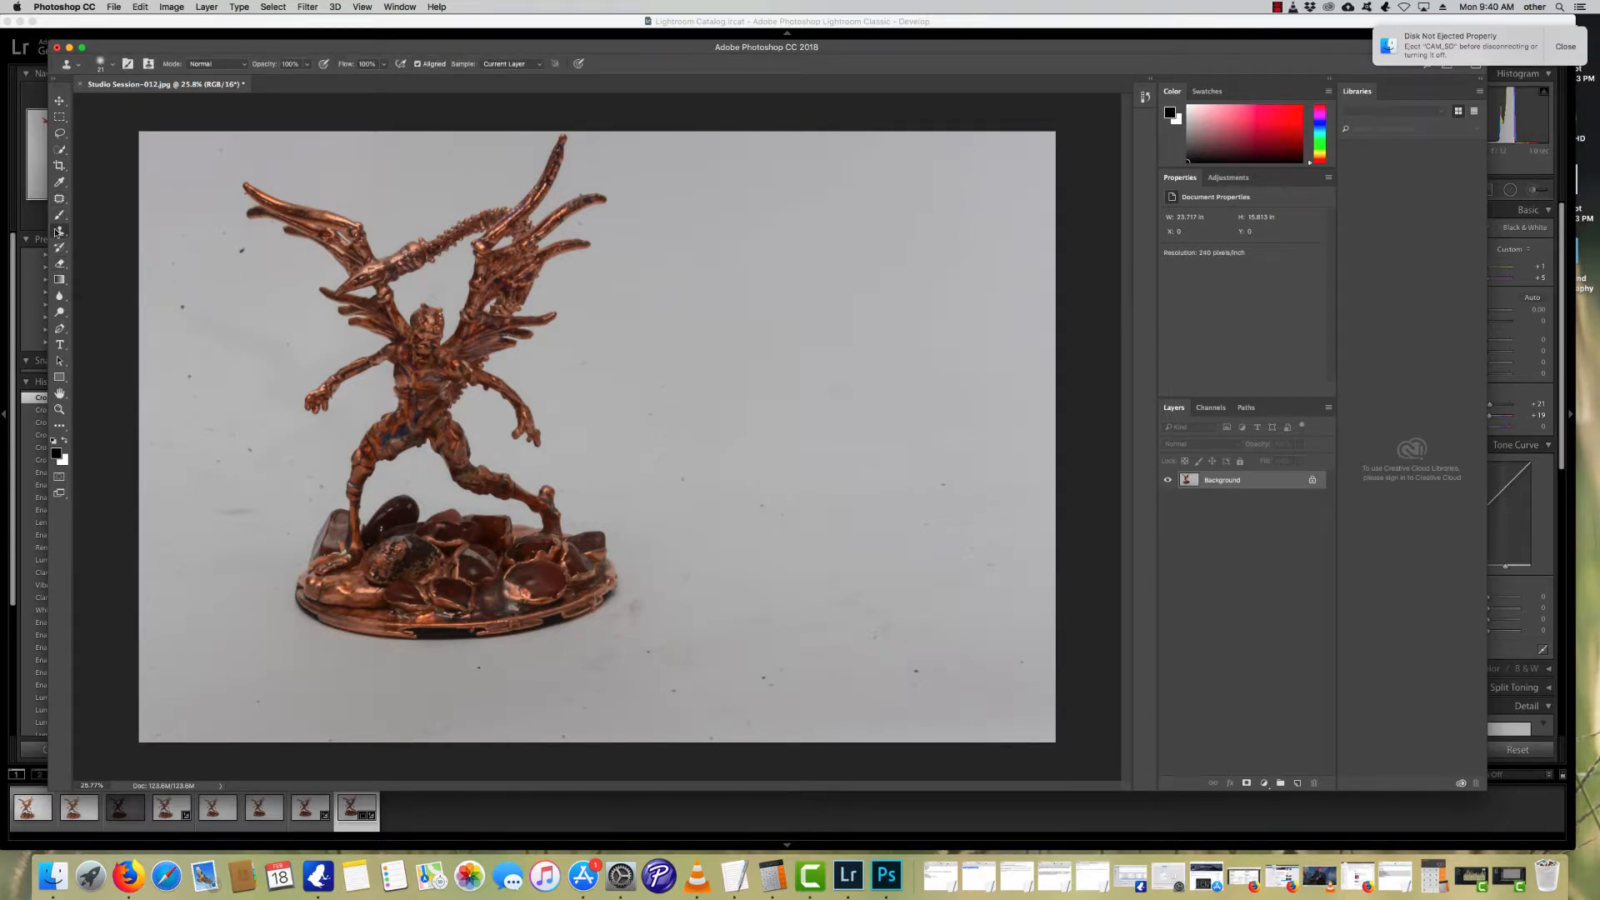
click(57, 232)
click(143, 231)
key(bracketright)
key(bracketright)
key(bracketright)
alt+click(251, 287)
key(bracketleft)
key(bracketleft)
Step: Clone out the small dust specks between the figurine's right-hand arm and outstretched leg with a smaller Clone Stamp brush
scroll(488, 446, up, 6)
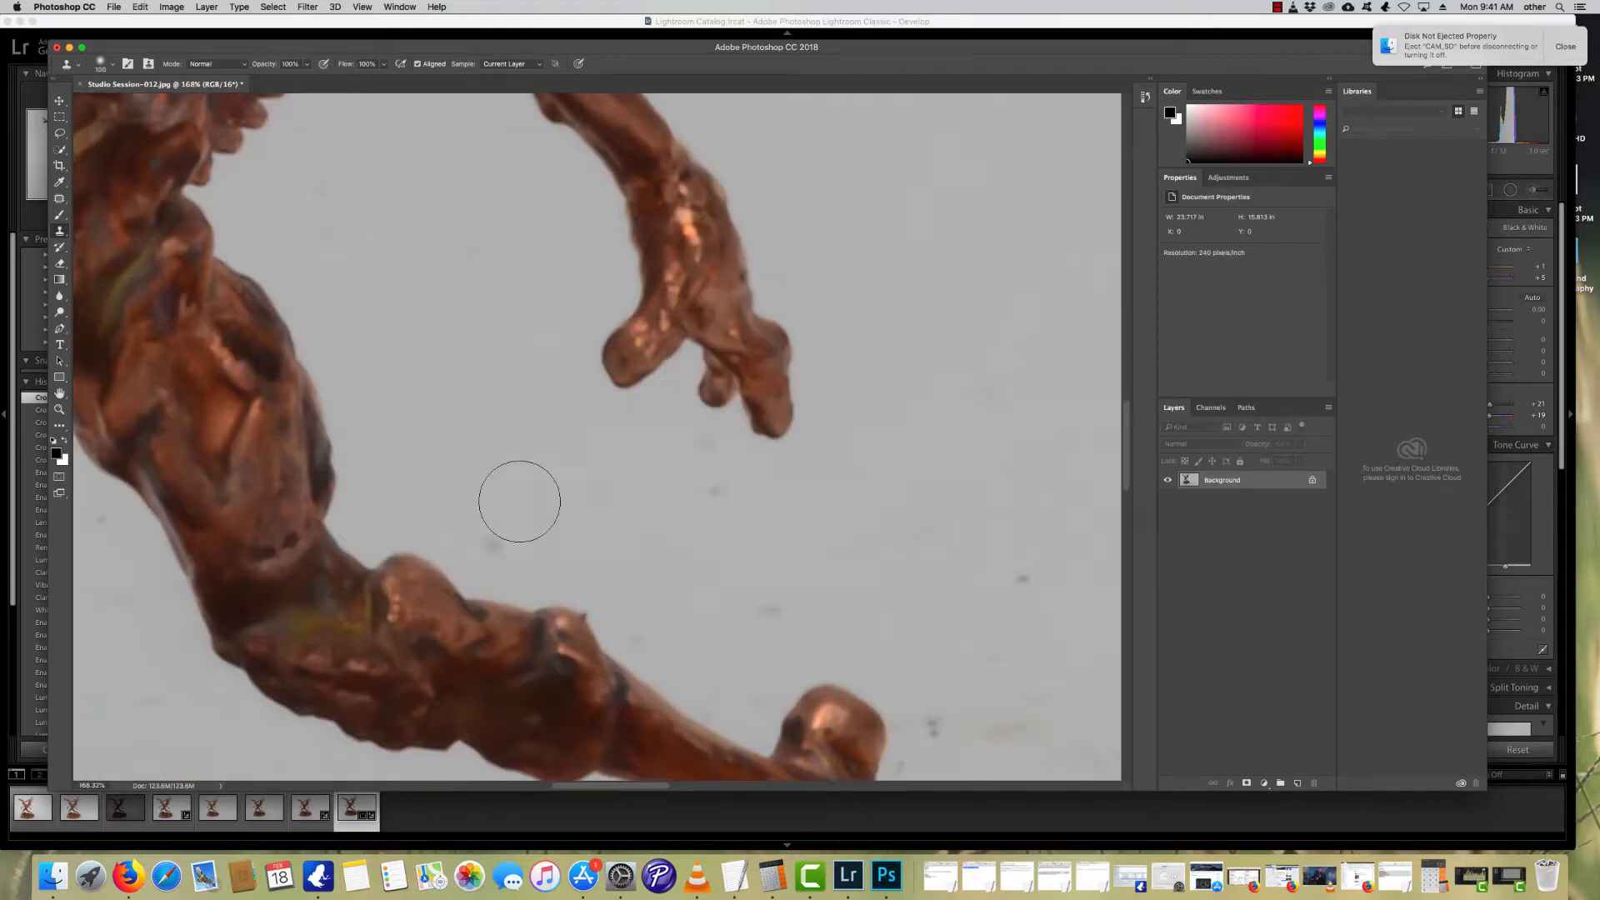
key(bracketleft)
key(bracketleft)
key(bracketleft)
key(bracketleft)
key(bracketleft)
alt+click(493, 421)
alt+click(585, 477)
alt+click(943, 635)
drag(925, 715, 946, 722)
scroll(908, 549, down, 3)
scroll(900, 547, down, 3)
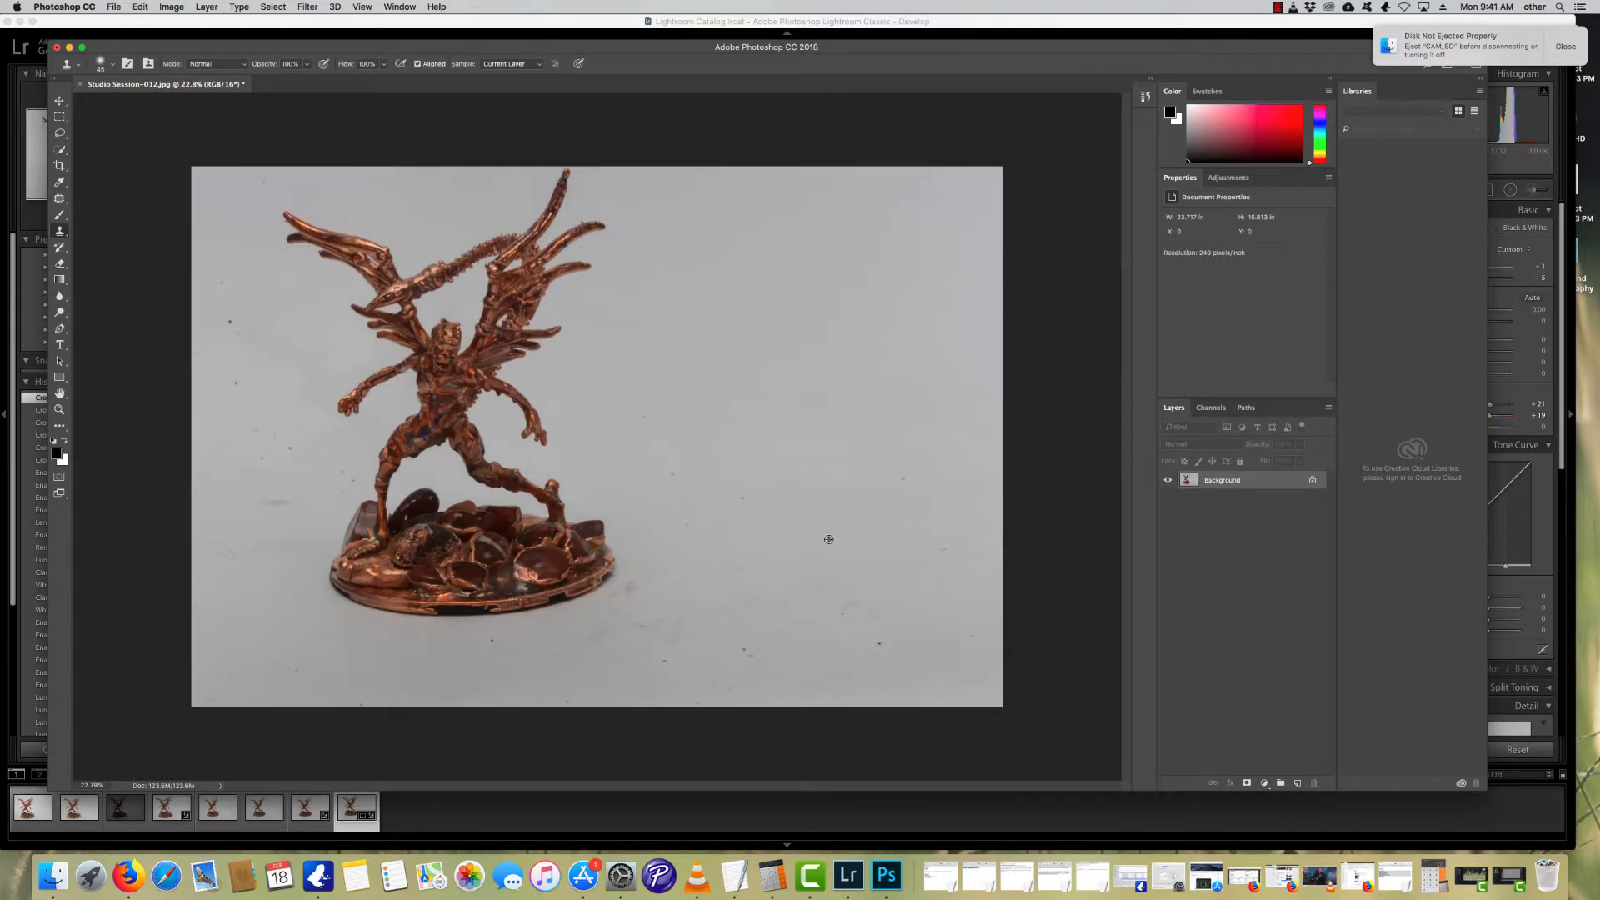
Step: Patch the specks and smudge in the background to the left of the figurine with clean background from the right side
scroll(686, 588, up, 1)
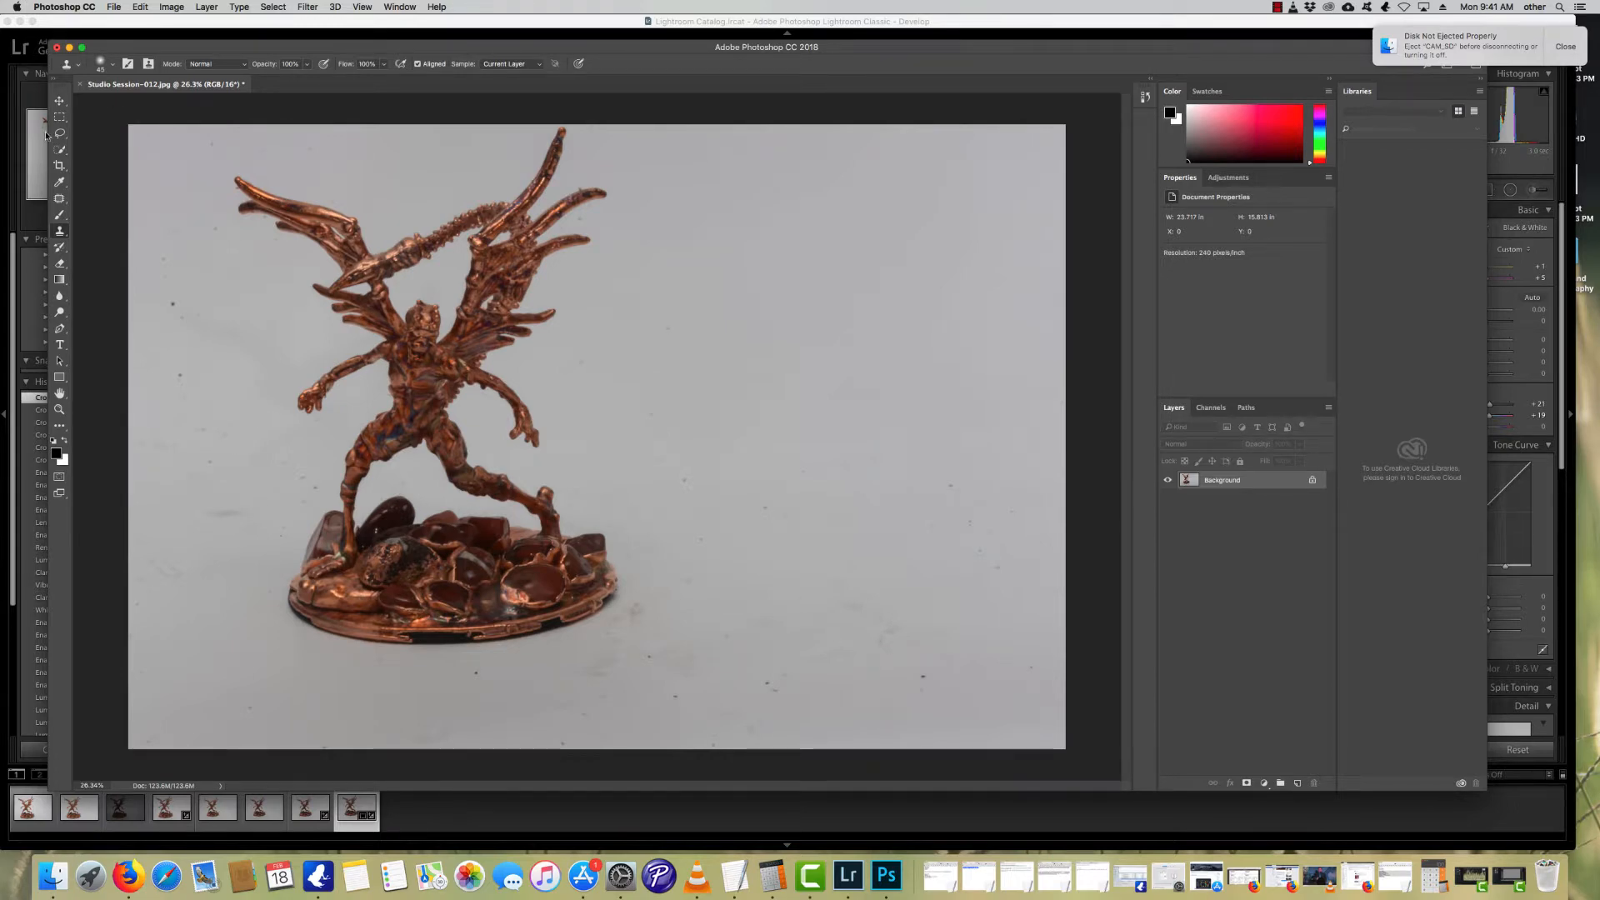
click(59, 199)
mouse_move(188, 279)
mouse_down()
mouse_move(152, 325)
mouse_move(175, 468)
mouse_move(204, 487)
mouse_move(226, 457)
mouse_move(214, 340)
mouse_move(182, 280)
mouse_up()
mouse_move(189, 357)
mouse_down()
mouse_move(938, 234)
mouse_move(952, 256)
mouse_up()
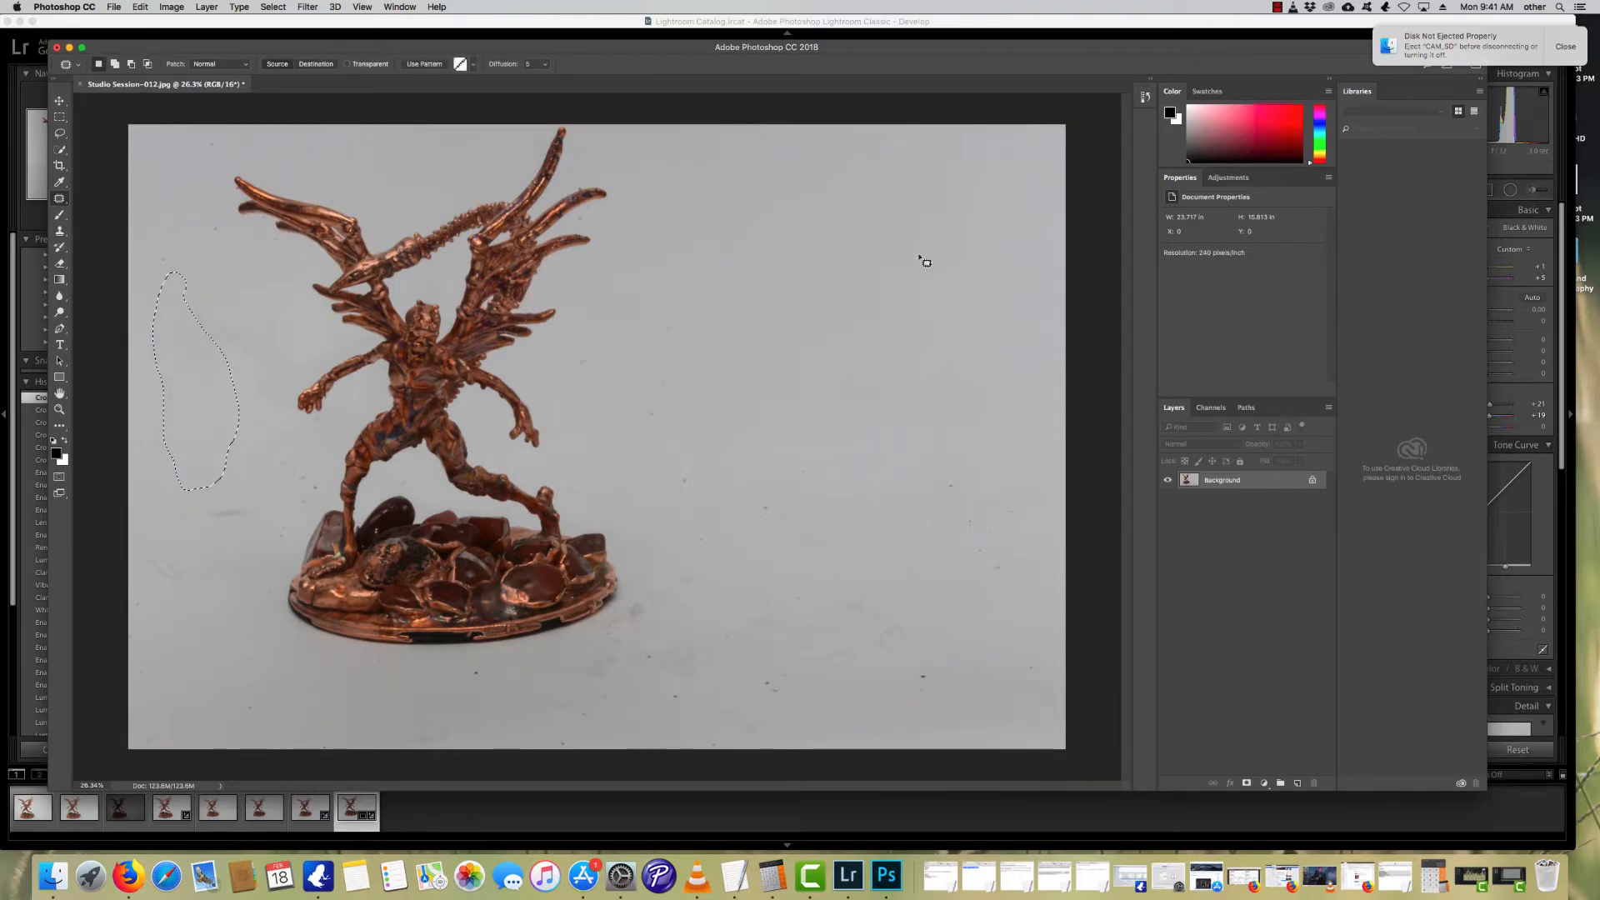
key(super+d)
mouse_move(186, 244)
mouse_down()
mouse_move(244, 402)
mouse_move(267, 340)
mouse_move(240, 276)
mouse_move(160, 243)
mouse_move(622, 257)
mouse_move(819, 290)
mouse_up()
key(super+d)
mouse_move(250, 486)
mouse_down()
mouse_move(125, 574)
mouse_move(147, 632)
mouse_move(257, 541)
mouse_move(271, 504)
mouse_move(247, 488)
mouse_move(946, 270)
mouse_up()
key(super+d)
Step: Patch the remaining specks in the middle of the background to the right of the figurine with cleaner areas
mouse_move(711, 295)
mouse_down()
mouse_move(658, 309)
mouse_move(619, 427)
mouse_move(675, 502)
mouse_move(747, 545)
mouse_move(820, 521)
mouse_move(786, 376)
mouse_move(710, 294)
mouse_up()
drag(686, 347, 871, 221)
key(super+d)
drag(741, 321, 754, 287)
key(super+d)
mouse_move(825, 351)
mouse_down()
mouse_move(791, 454)
mouse_move(815, 350)
mouse_up()
mouse_move(966, 452)
mouse_down()
mouse_move(894, 488)
mouse_move(992, 597)
mouse_move(1048, 542)
mouse_move(1026, 461)
mouse_move(953, 461)
mouse_up()
key(super+d)
Step: Patch the specks in the lower-right background beside the figurine's base with clean background from above
click(877, 469)
click(895, 280)
mouse_move(869, 558)
mouse_down()
mouse_move(834, 590)
mouse_move(856, 681)
mouse_move(946, 730)
mouse_move(992, 616)
mouse_move(929, 551)
mouse_move(868, 556)
mouse_up()
drag(868, 557, 783, 259)
key(super+d)
mouse_move(725, 611)
mouse_down()
mouse_move(609, 615)
mouse_move(555, 720)
mouse_move(588, 758)
mouse_move(849, 745)
mouse_move(839, 620)
mouse_move(733, 601)
mouse_up()
mouse_move(740, 704)
mouse_down()
mouse_move(750, 535)
mouse_move(883, 359)
mouse_up()
key(super+d)
Step: Patch the marks close to the right of the base and the specks in the background below it
mouse_move(733, 511)
mouse_down()
mouse_move(682, 535)
mouse_move(650, 585)
mouse_move(675, 642)
mouse_move(814, 609)
mouse_move(719, 518)
mouse_up()
drag(726, 560, 873, 285)
key(super+d)
mouse_move(508, 723)
mouse_down()
mouse_move(500, 658)
mouse_move(946, 453)
mouse_up()
mouse_move(737, 586)
mouse_down()
mouse_move(671, 656)
mouse_move(800, 623)
mouse_move(729, 573)
mouse_up()
click(830, 333)
Step: Patch the blemishes left of the figurine's legs and in the background right of its wings
mouse_move(274, 439)
mouse_down()
mouse_move(334, 498)
mouse_move(265, 552)
mouse_move(278, 438)
mouse_move(820, 275)
mouse_move(838, 342)
mouse_up()
click(891, 280)
mouse_move(768, 278)
mouse_down()
mouse_move(777, 308)
mouse_move(770, 277)
mouse_up()
click(664, 257)
mouse_move(674, 247)
mouse_down()
mouse_move(544, 373)
mouse_move(624, 390)
mouse_move(720, 293)
mouse_move(667, 272)
mouse_up()
click(866, 435)
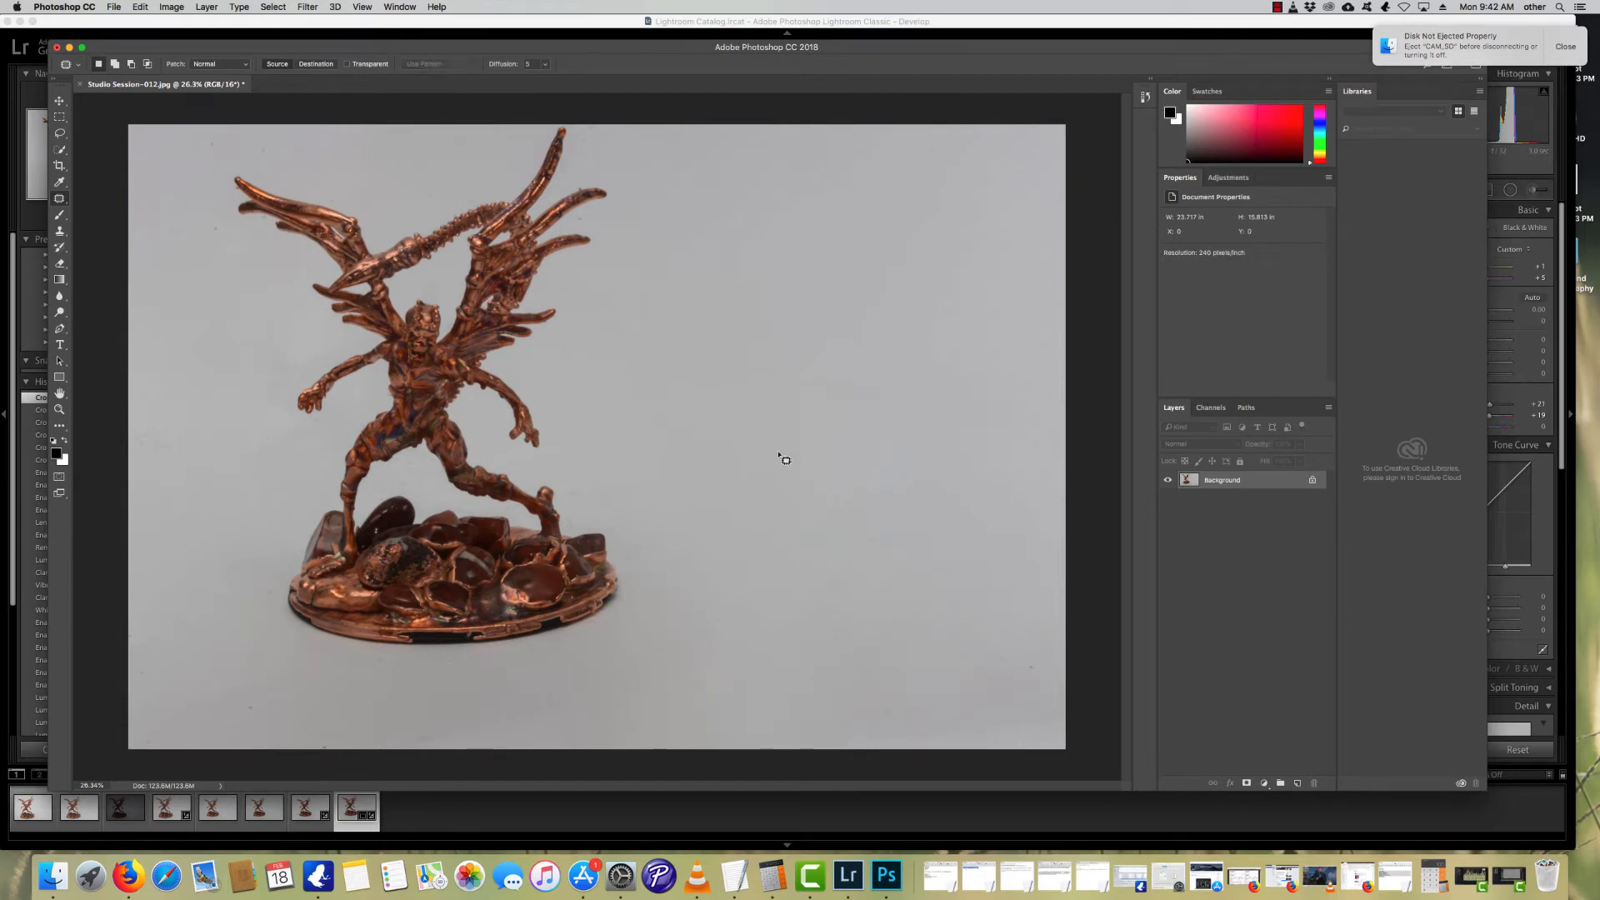
Step: Patch the specks below the base's left side, under the left wing tip and in the upper-left corner of the photo
mouse_move(325, 685)
mouse_down()
mouse_move(167, 731)
mouse_move(167, 750)
mouse_move(303, 759)
mouse_move(351, 731)
mouse_move(307, 682)
mouse_move(274, 677)
mouse_move(523, 663)
mouse_move(847, 503)
mouse_up()
click(794, 609)
mouse_move(236, 240)
mouse_down()
mouse_move(130, 205)
mouse_move(159, 270)
mouse_move(235, 252)
mouse_move(231, 236)
mouse_move(825, 249)
mouse_up()
click(792, 350)
mouse_move(234, 142)
mouse_down()
mouse_move(137, 140)
mouse_move(243, 163)
mouse_move(220, 129)
mouse_move(234, 140)
mouse_up()
drag(234, 140, 751, 194)
click(750, 255)
Step: Patch the leftover spots around the wings, beside the left arm, below the base and along the photo's top edge
drag(571, 219, 787, 252)
click(802, 346)
mouse_move(347, 406)
mouse_down()
mouse_move(375, 391)
mouse_move(352, 405)
mouse_move(716, 418)
mouse_up()
click(706, 515)
click(698, 523)
mouse_move(357, 740)
mouse_down()
mouse_move(646, 754)
mouse_move(400, 693)
mouse_move(354, 750)
mouse_up()
drag(446, 696, 764, 572)
click(747, 664)
mouse_move(321, 131)
mouse_down()
mouse_move(231, 147)
mouse_move(321, 171)
mouse_move(316, 129)
mouse_up()
click(726, 369)
Step: Crop the photo to a rectangular selection around the figurine, trimming the right and bottom background, and clear the selection
click(56, 117)
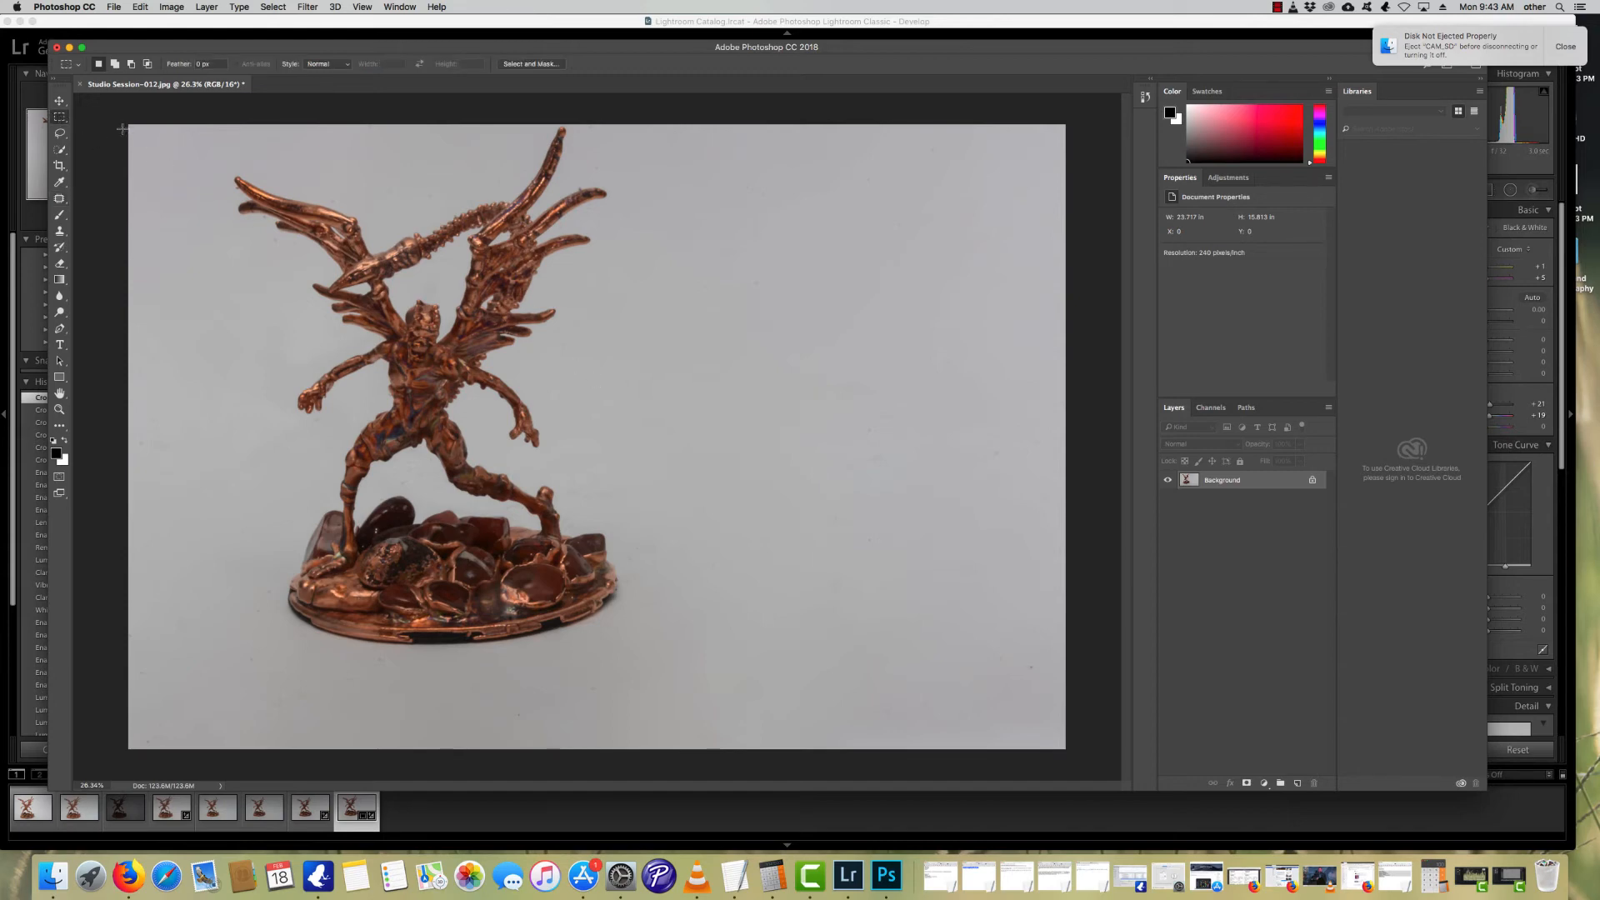
drag(129, 125, 934, 682)
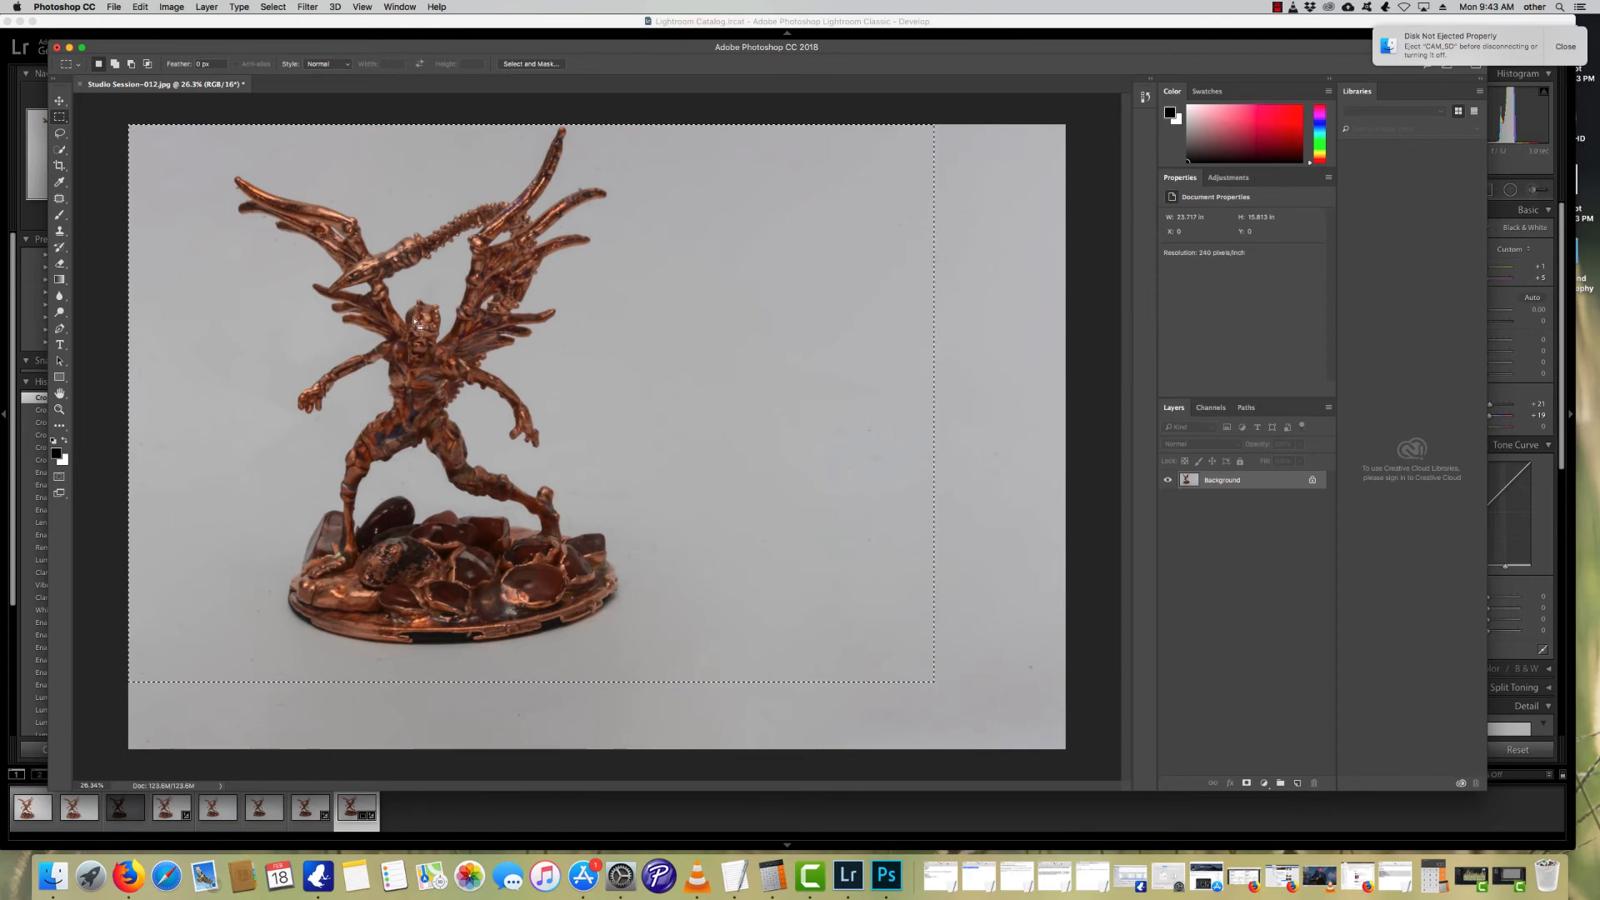
click(172, 6)
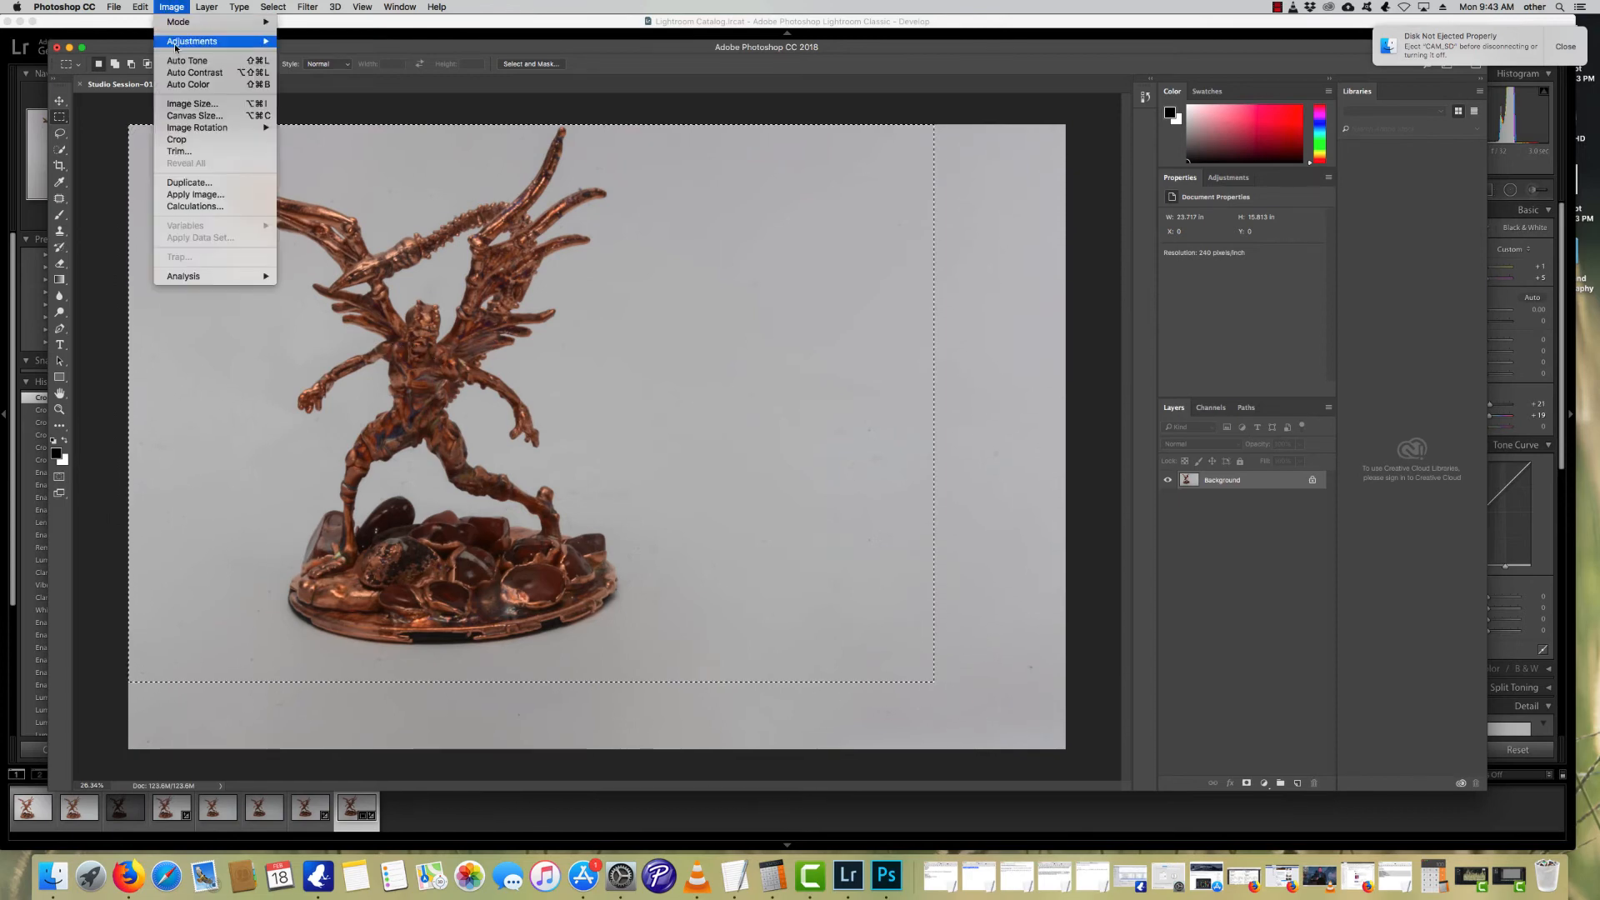
click(177, 138)
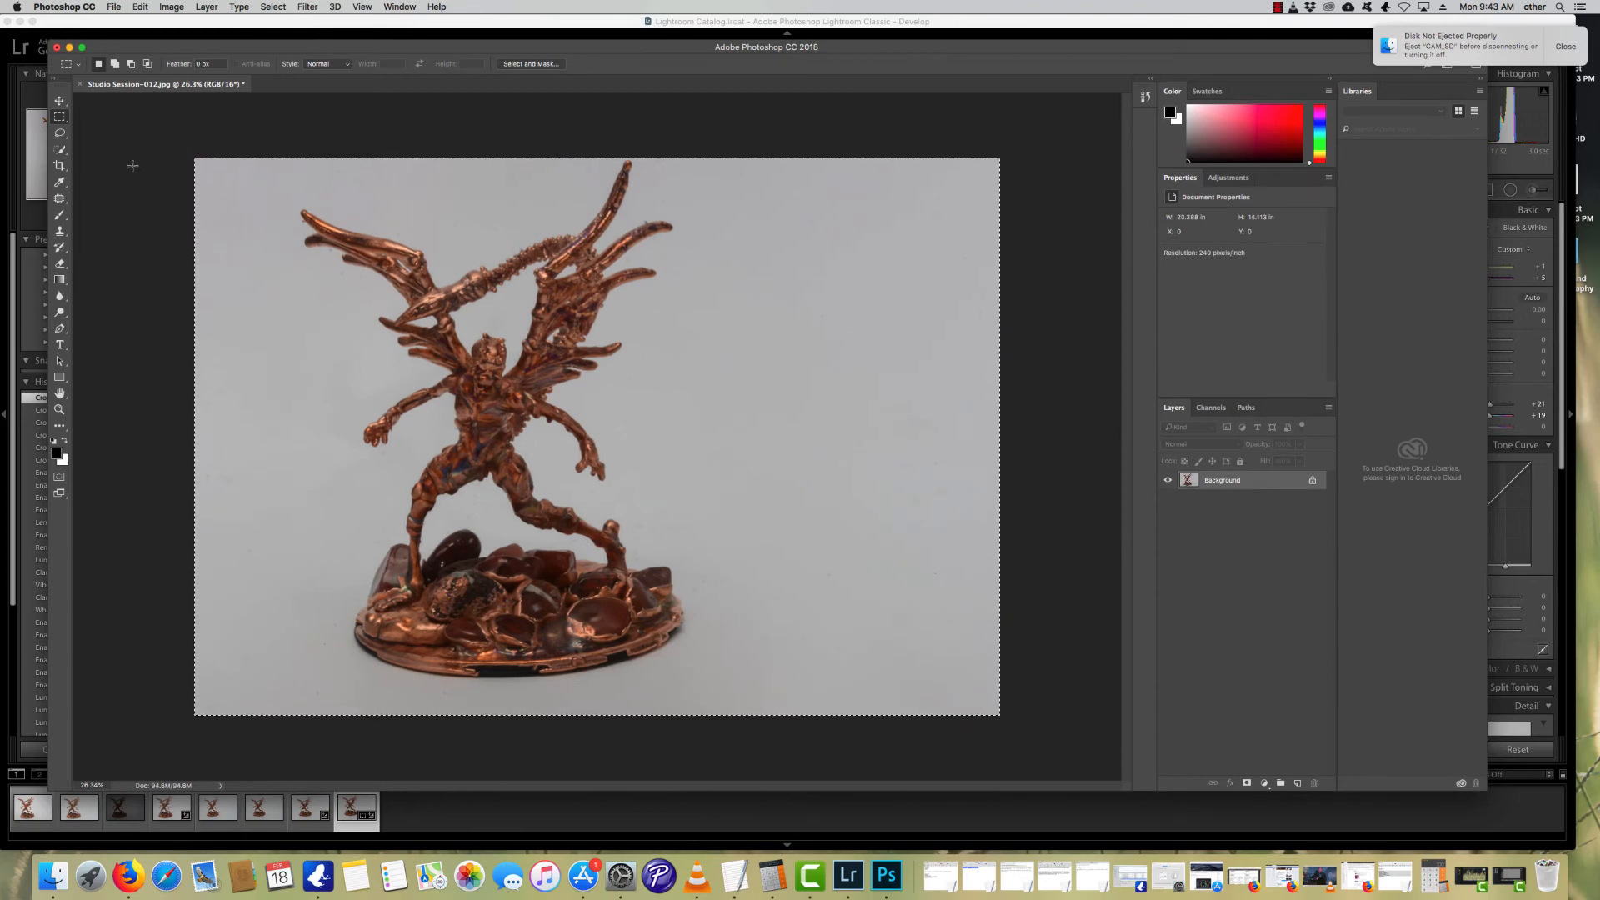
click(162, 163)
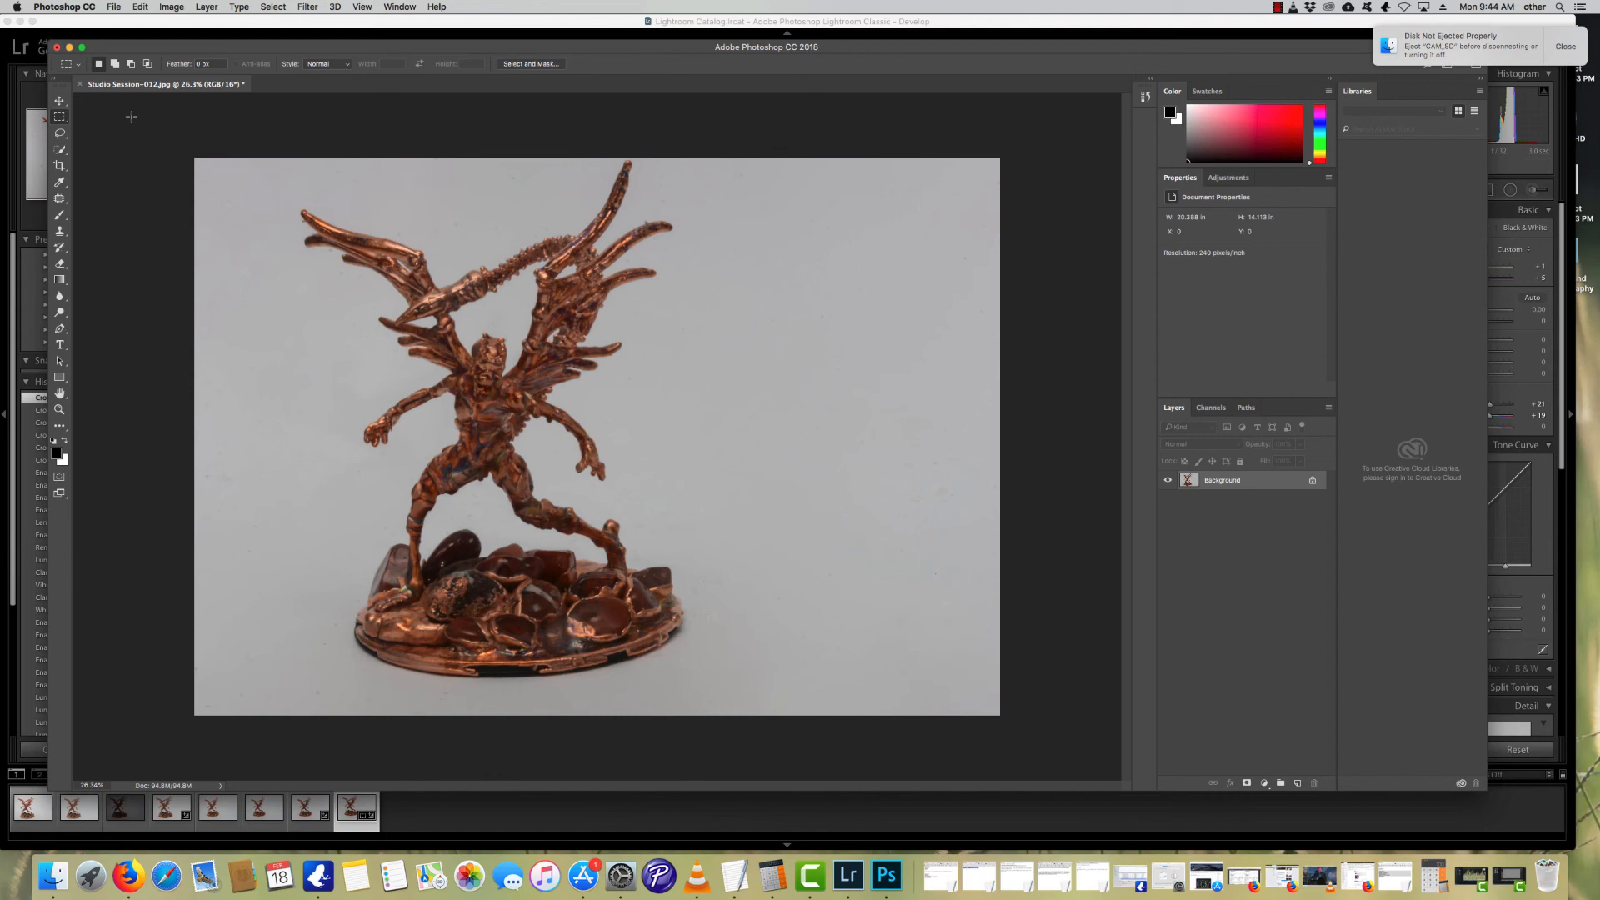
click(1280, 7)
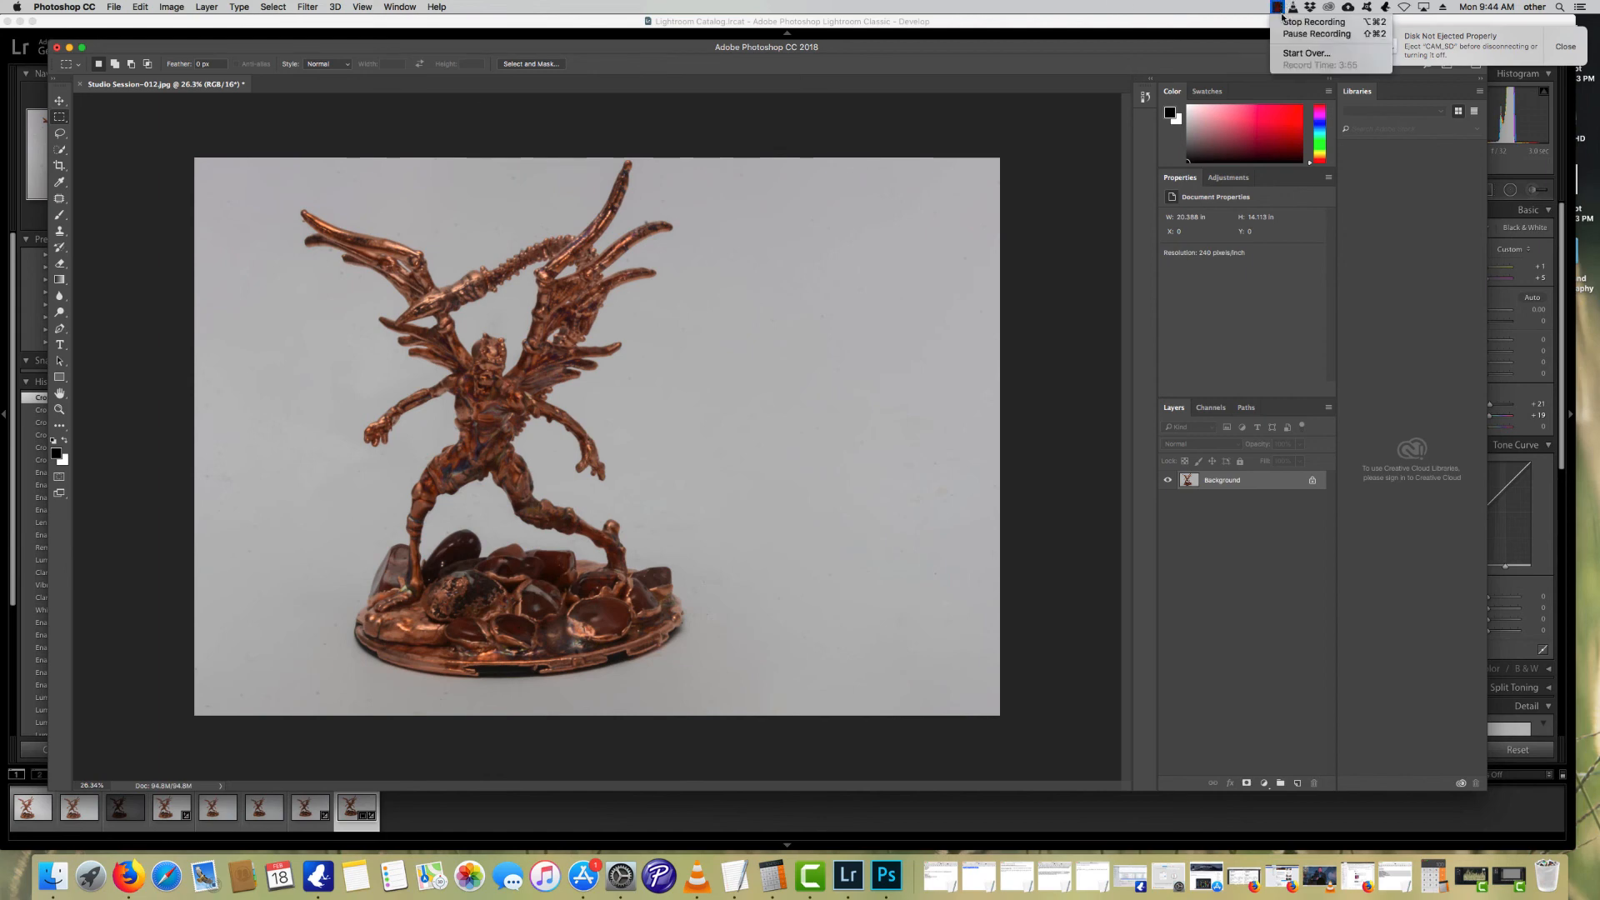